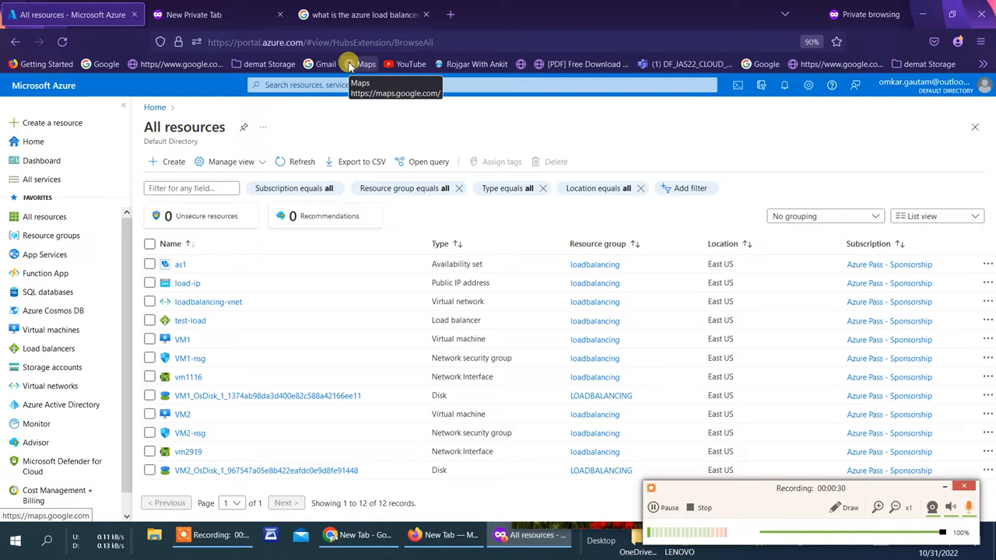
Step: Read the web search results about Azure load balancer, then return to the portal
{"action": "left_click", "coordinate": [354, 17]}
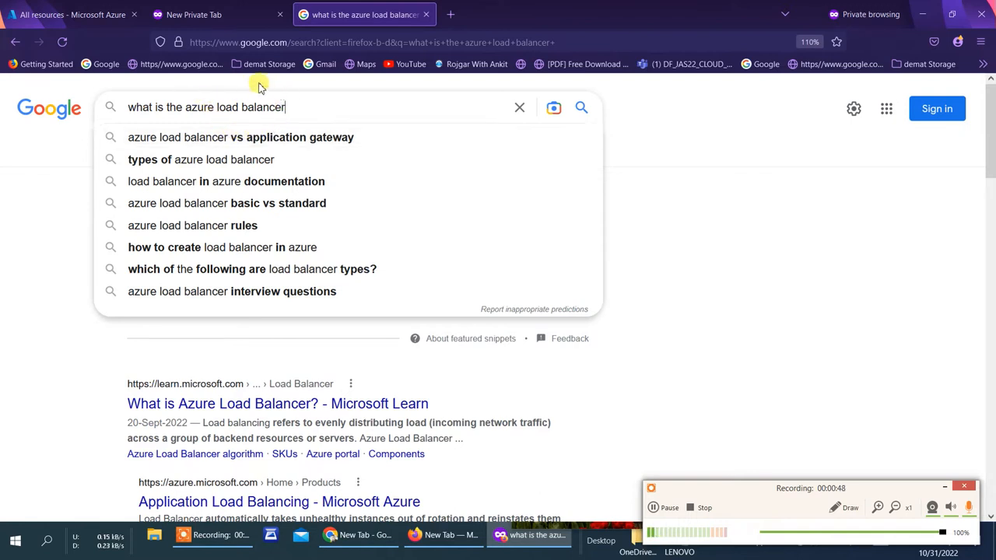
{"action": "left_click", "coordinate": [729, 185]}
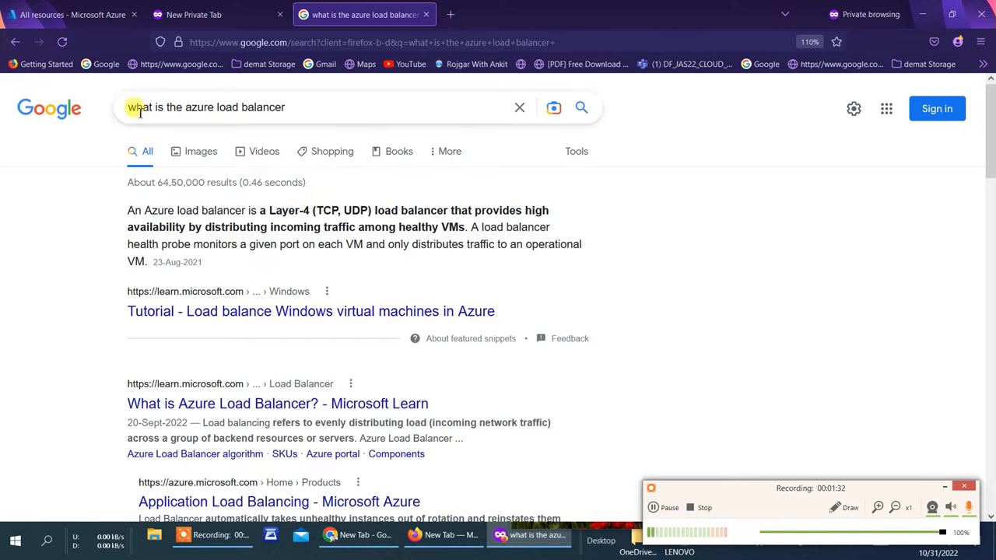
{"action": "left_click", "coordinate": [104, 27]}
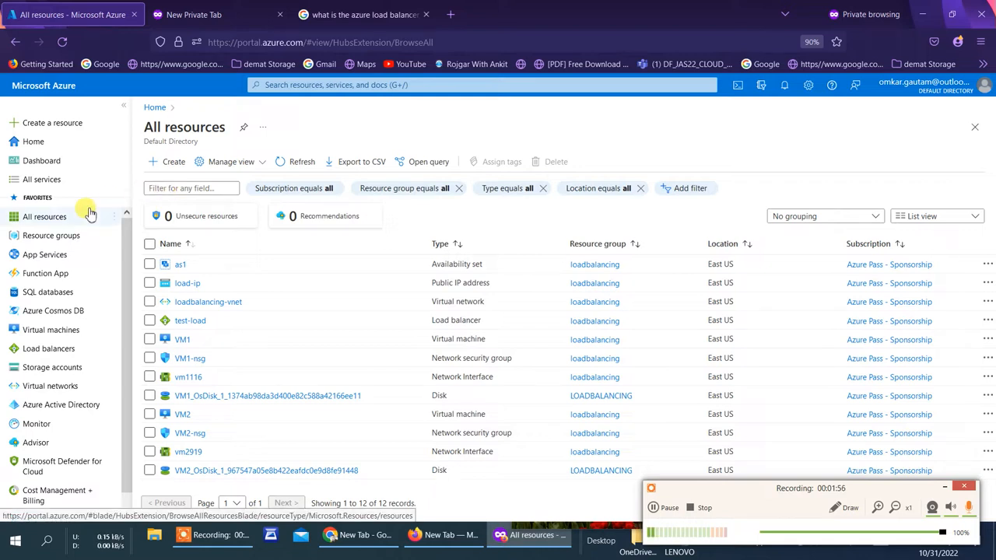
Step: From Home, go to Virtual machines and start creating an Azure virtual machine
{"action": "mouse_move", "coordinate": [90, 214]}
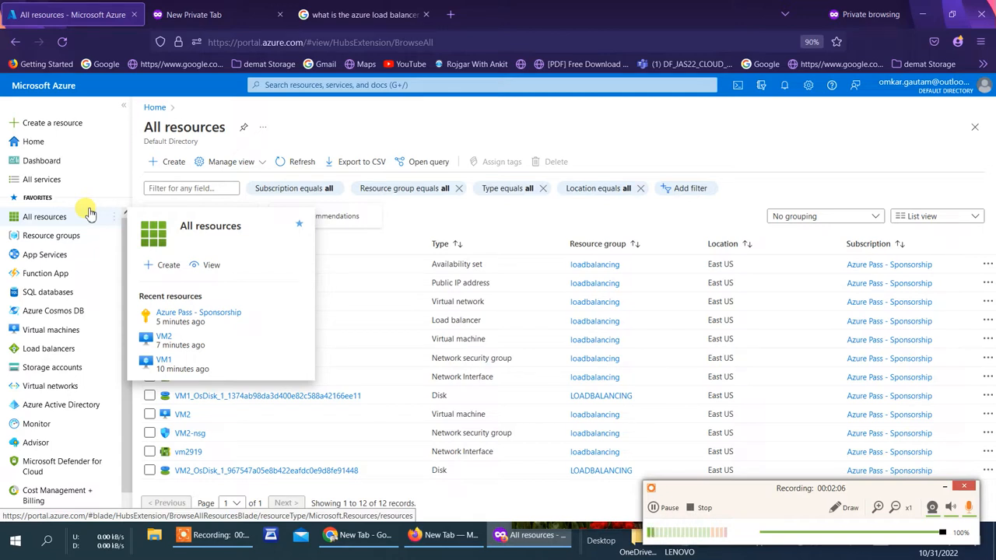
{"action": "left_click", "coordinate": [49, 145]}
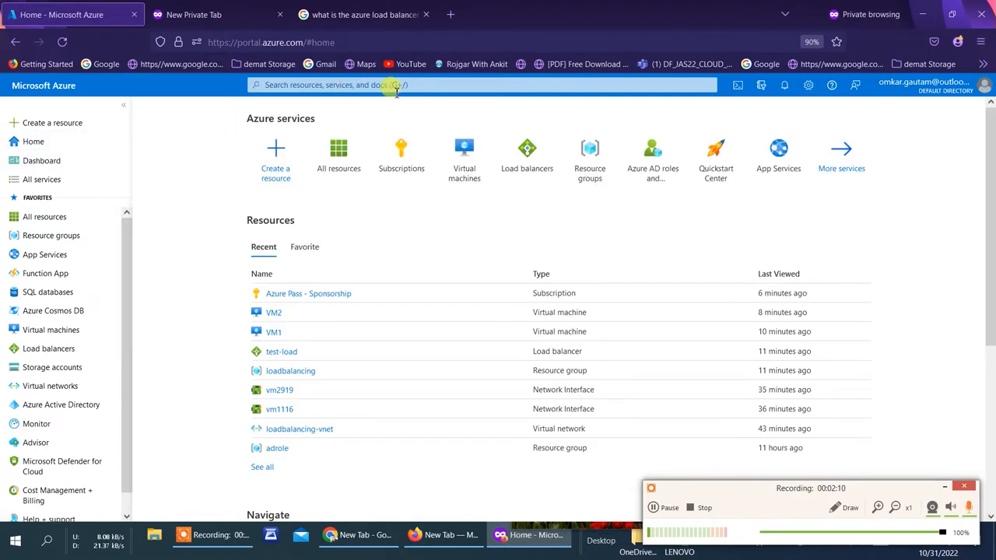
{"action": "left_click", "coordinate": [458, 157]}
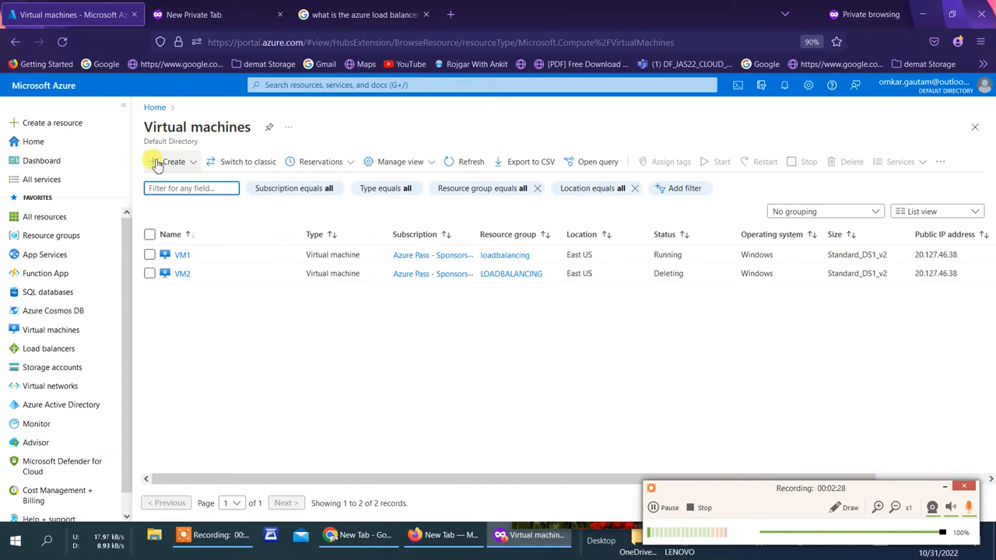
{"action": "left_click", "coordinate": [156, 163]}
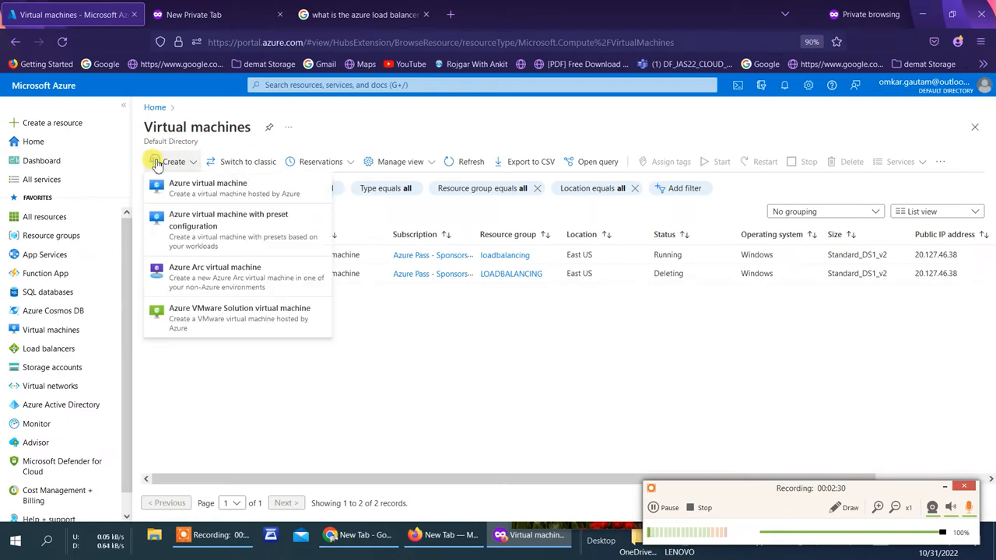
{"action": "left_click", "coordinate": [170, 191]}
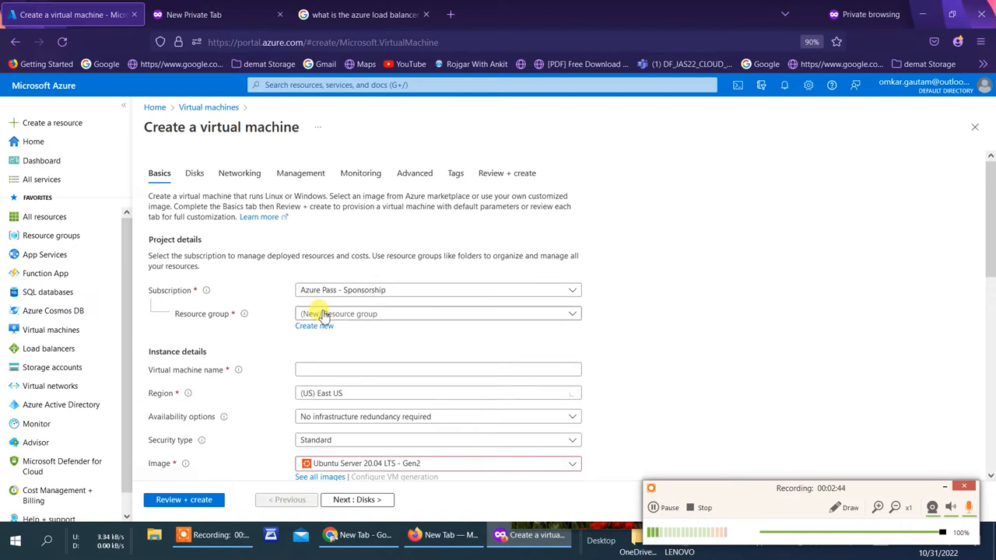
Step: Select the loadbalancing resource group for the new virtual machine
{"action": "left_click", "coordinate": [359, 295]}
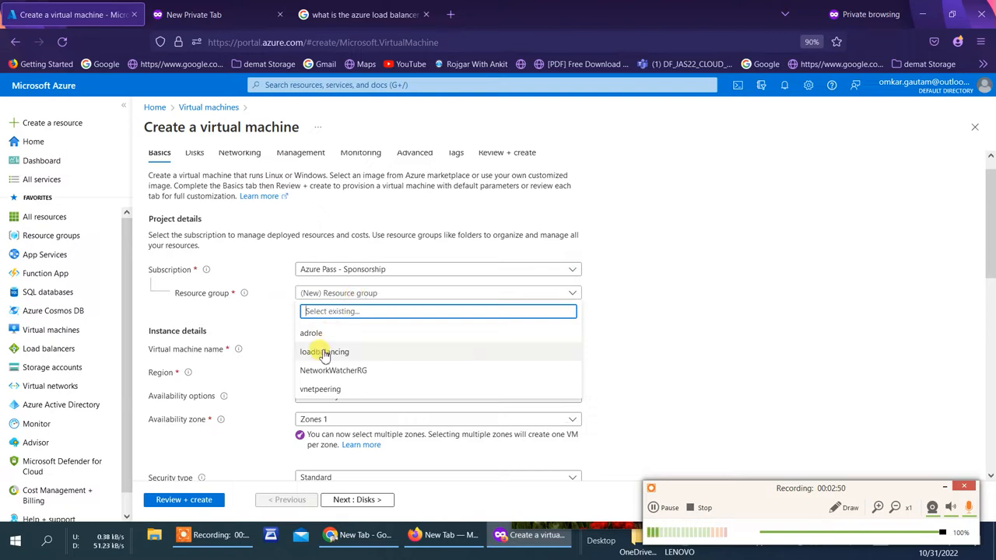
{"action": "key", "text": "Escape"}
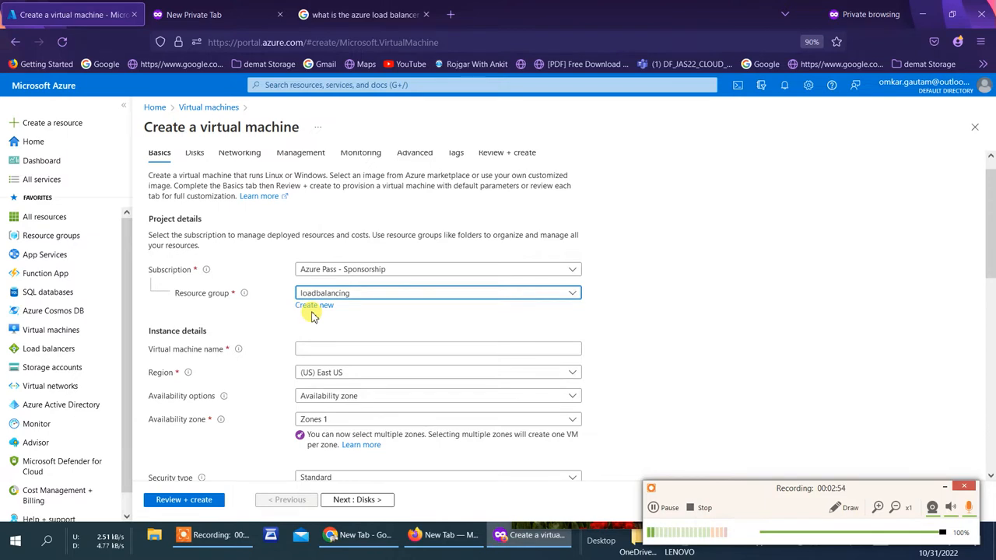
{"action": "scroll", "coordinate": [314, 315], "scroll_direction": "down", "scroll_amount": 1}
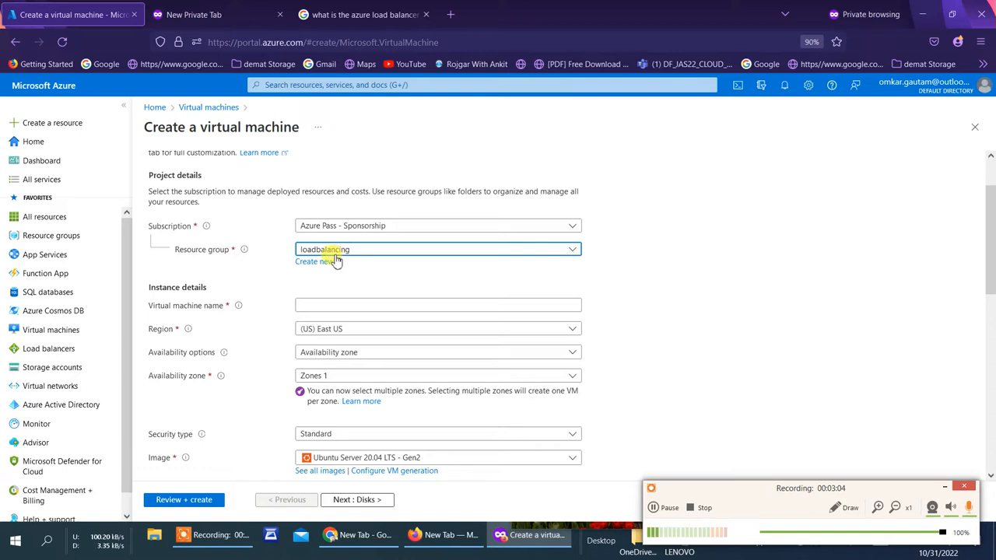
{"action": "scroll", "coordinate": [338, 257], "scroll_direction": "down", "scroll_amount": 1}
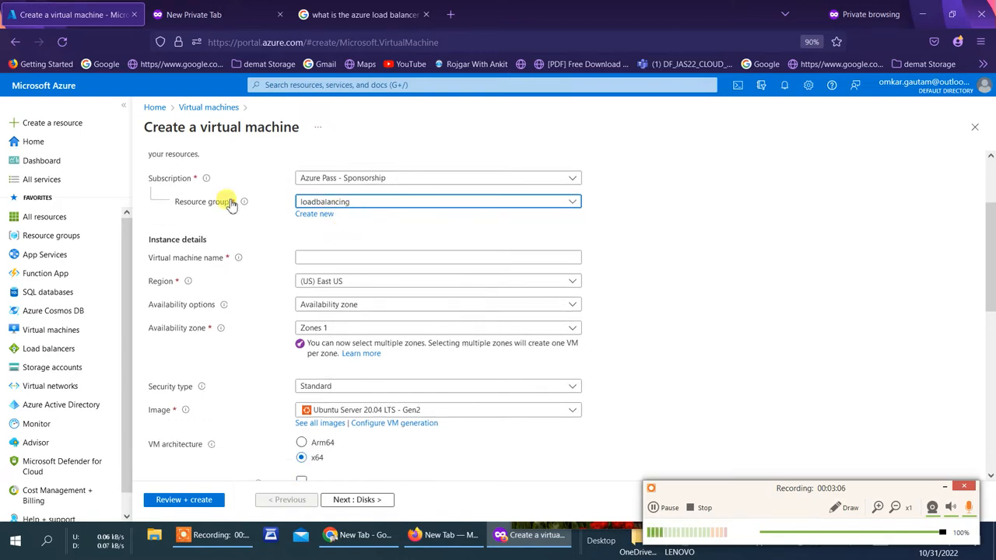
{"action": "scroll", "coordinate": [250, 238], "scroll_direction": "down", "scroll_amount": 1}
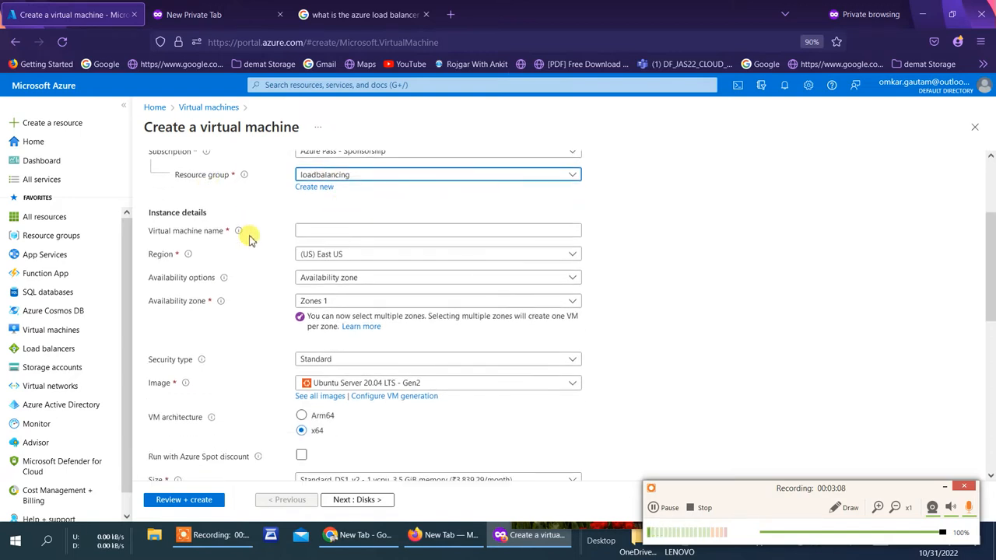
Step: Enter VM1 as the virtual machine name
{"action": "left_click", "coordinate": [306, 232]}
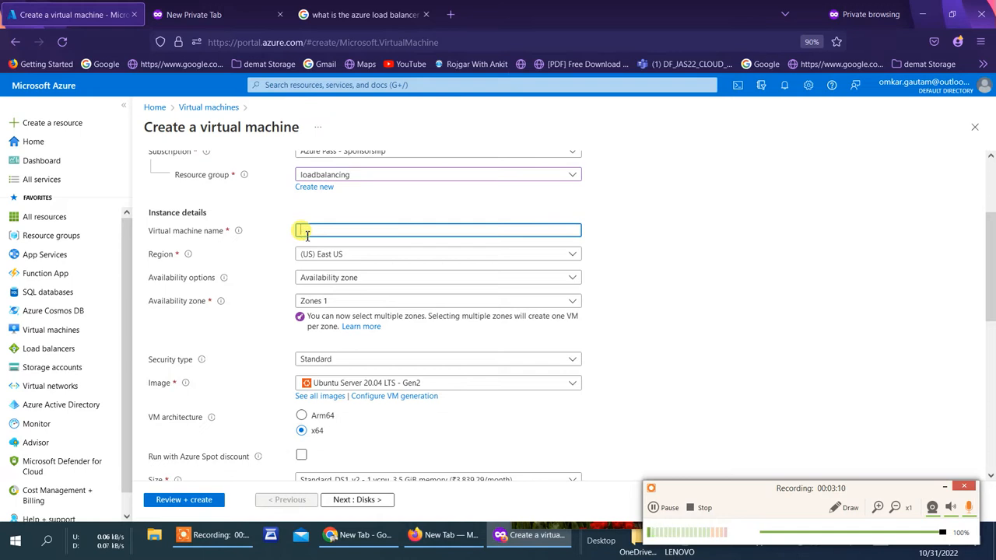
{"action": "type", "text": "VM1"}
{"action": "scroll", "coordinate": [318, 265], "scroll_direction": "down", "scroll_amount": 1}
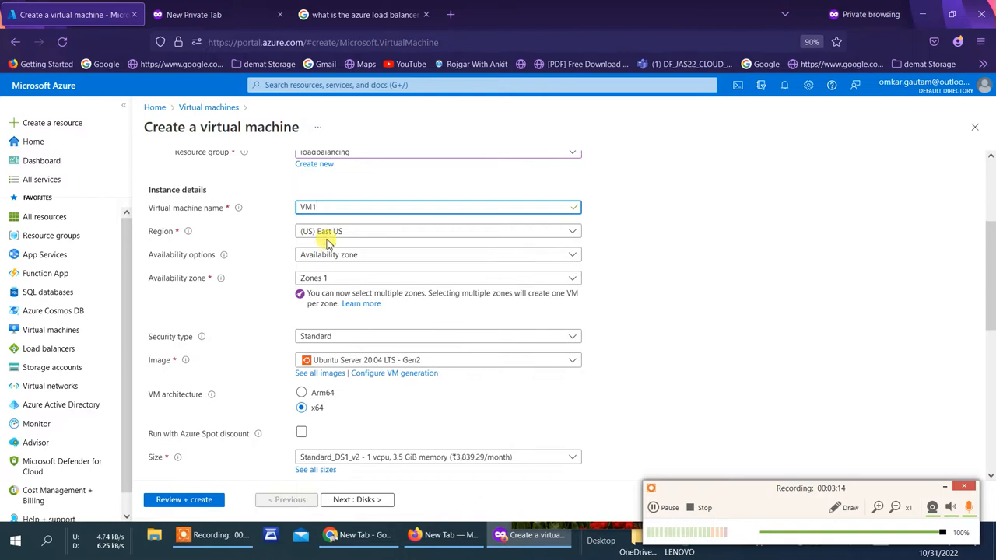
{"action": "scroll", "coordinate": [335, 235], "scroll_direction": "down", "scroll_amount": 1}
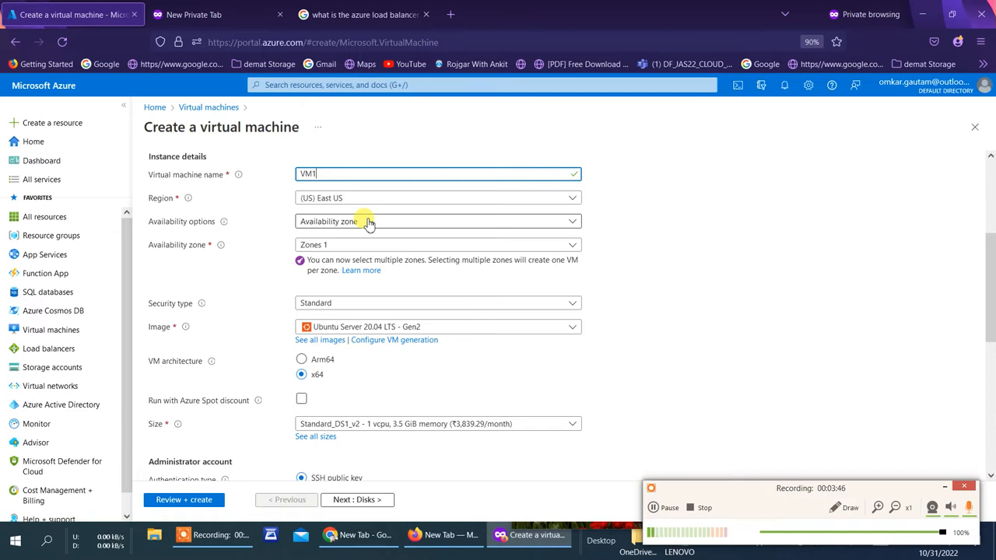
{"action": "left_click", "coordinate": [369, 222]}
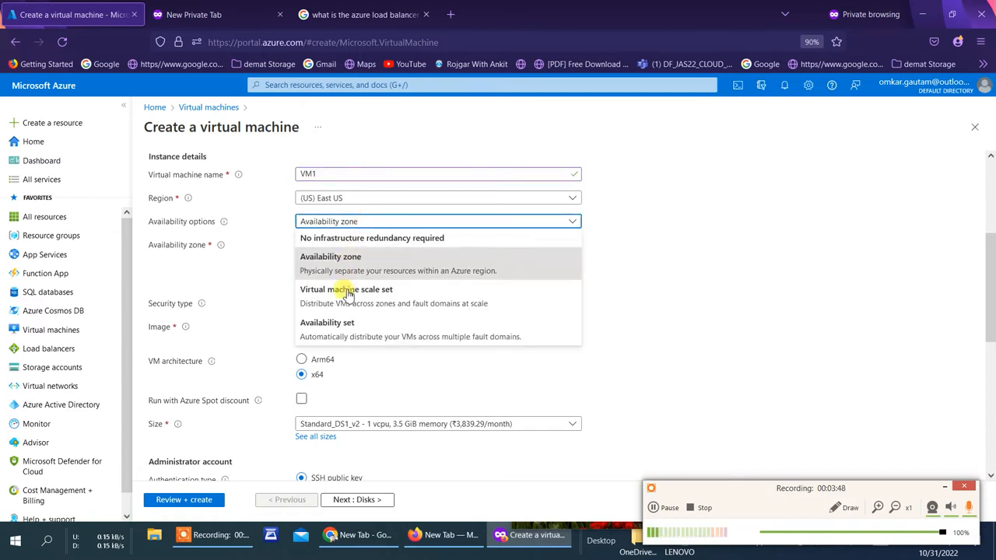
Step: Set availability to Availability set with the existing set as1, closing the unused Create new panel
{"action": "left_click", "coordinate": [340, 328]}
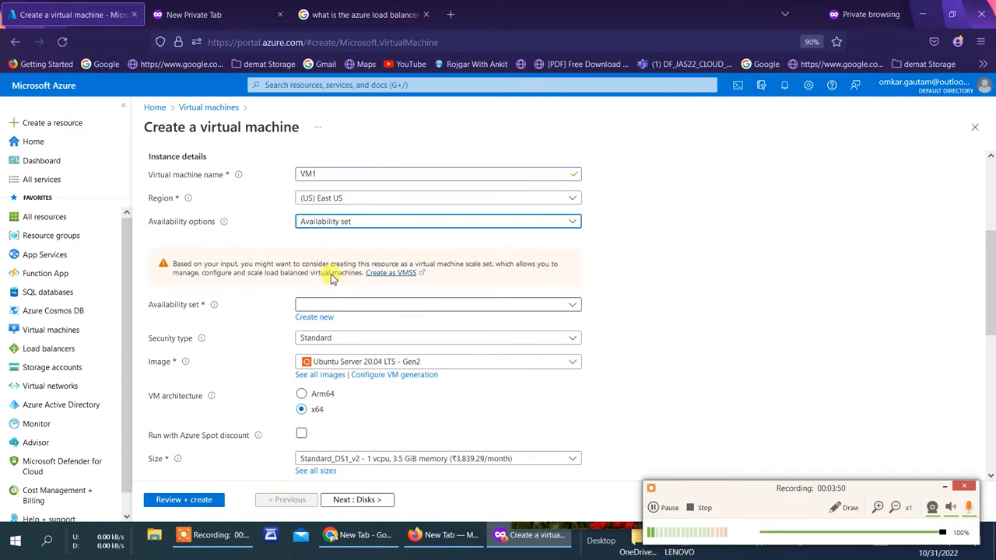
{"action": "left_click", "coordinate": [319, 307]}
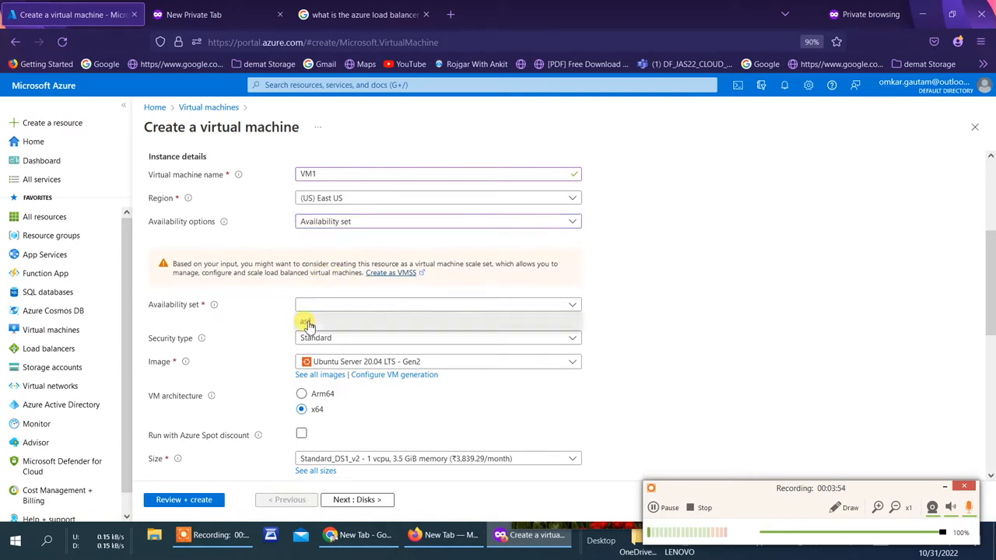
{"action": "left_click", "coordinate": [308, 325]}
{"action": "left_click", "coordinate": [312, 319]}
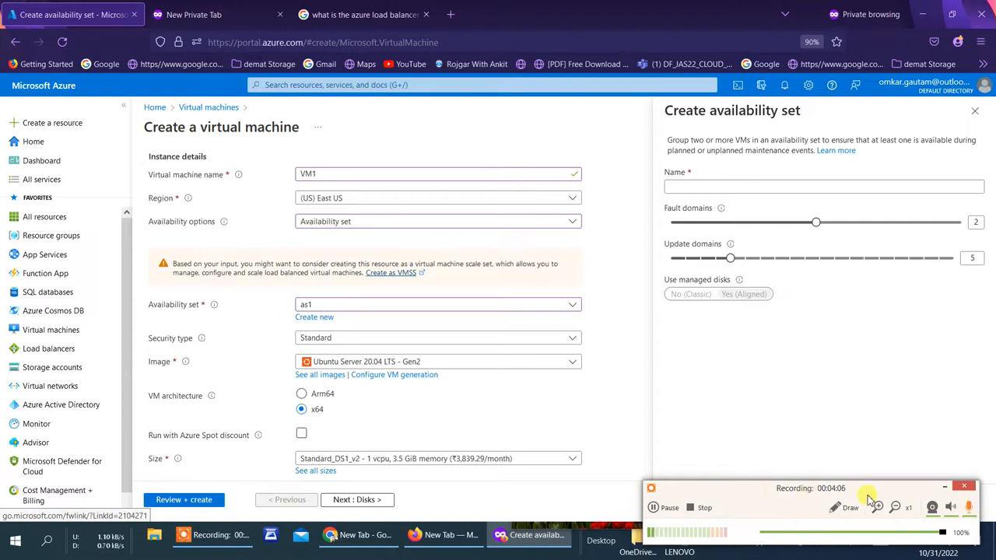
{"action": "left_click", "coordinate": [963, 487]}
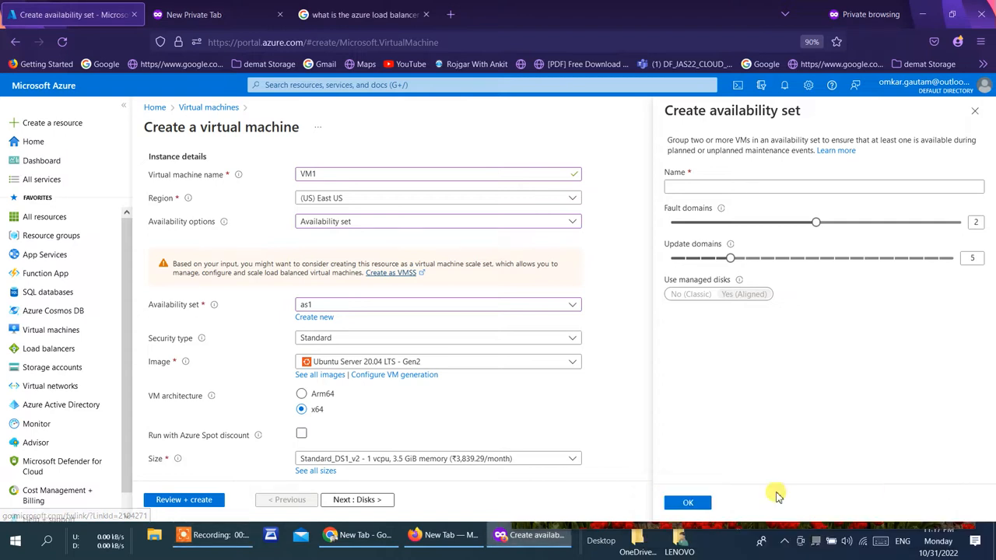
{"action": "left_click", "coordinate": [973, 113]}
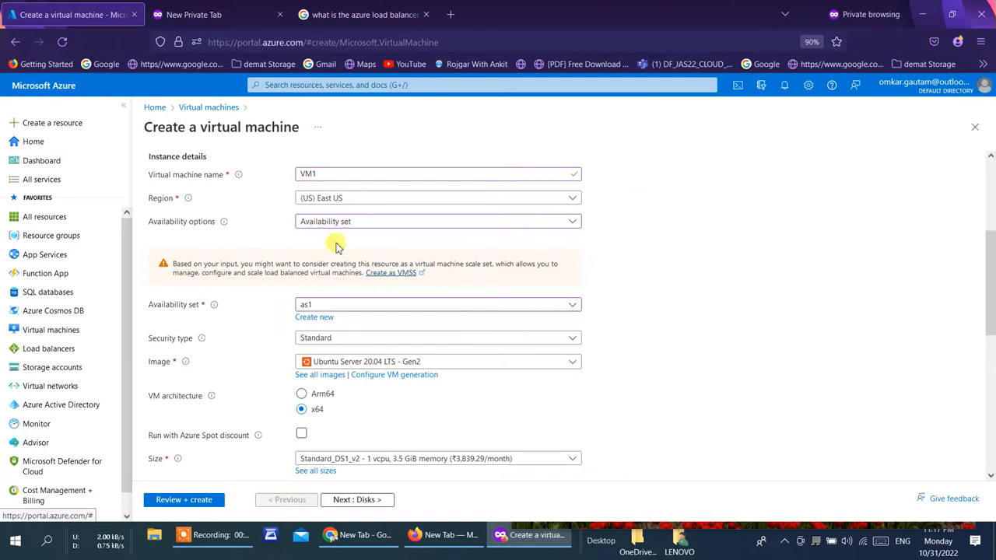
{"action": "scroll", "coordinate": [335, 244], "scroll_direction": "down", "scroll_amount": 1}
{"action": "scroll", "coordinate": [336, 266], "scroll_direction": "down", "scroll_amount": 1}
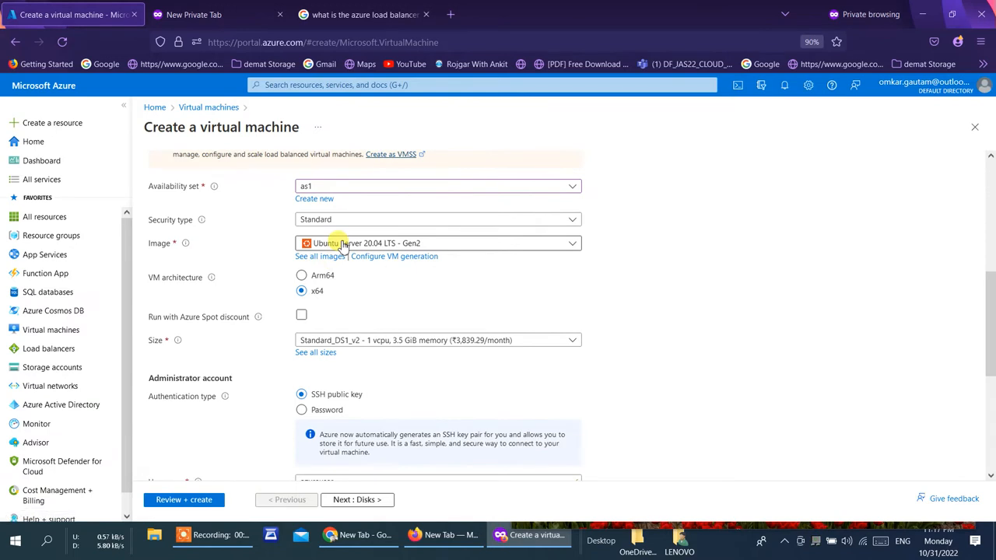
Step: Choose Windows Server 2016 Datacenter - Gen2 as the VM image
{"action": "left_click", "coordinate": [343, 244]}
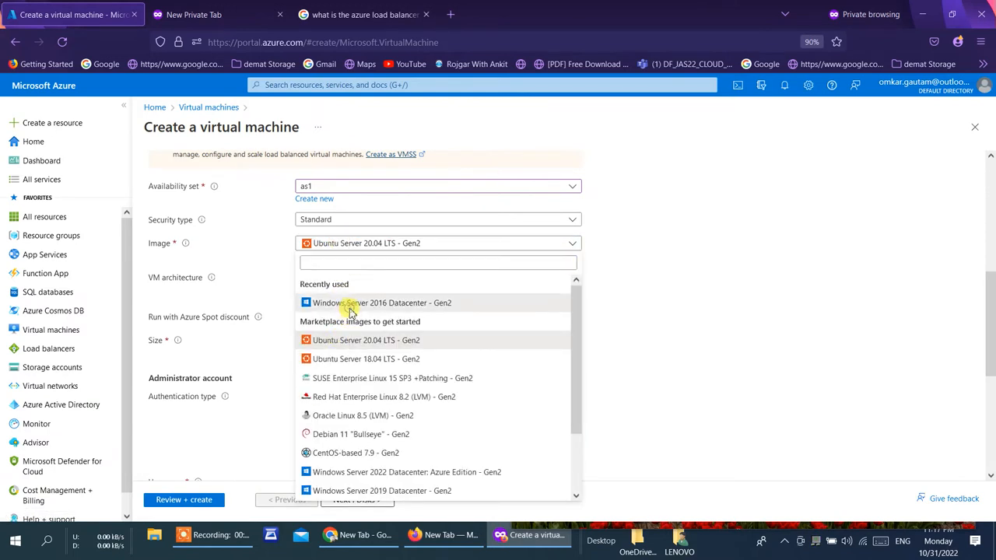
{"action": "left_click", "coordinate": [351, 305]}
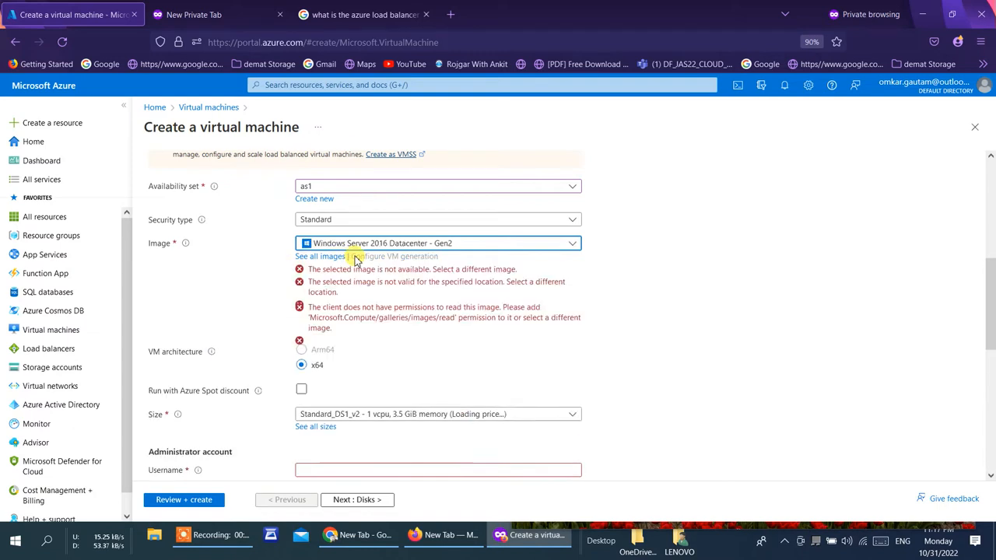
{"action": "scroll", "coordinate": [355, 257], "scroll_direction": "down", "scroll_amount": 1}
{"action": "scroll", "coordinate": [355, 258], "scroll_direction": "down", "scroll_amount": 2}
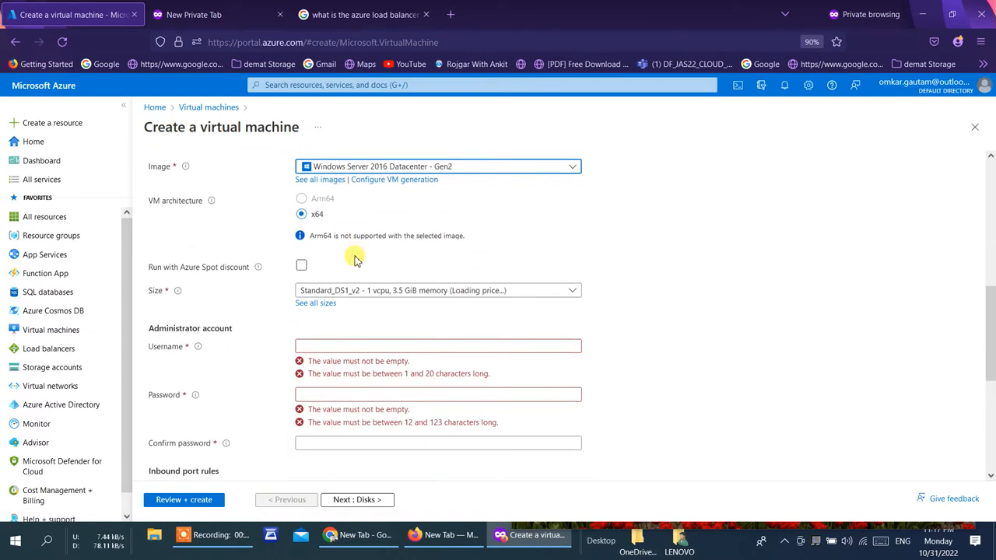
{"action": "scroll", "coordinate": [356, 258], "scroll_direction": "up", "scroll_amount": 5}
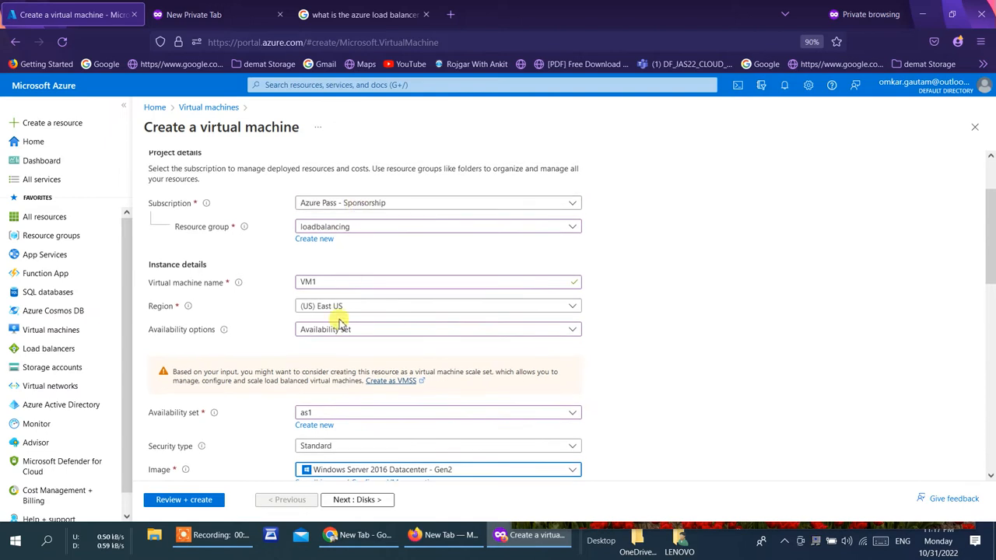
{"action": "scroll", "coordinate": [340, 318], "scroll_direction": "down", "scroll_amount": 5}
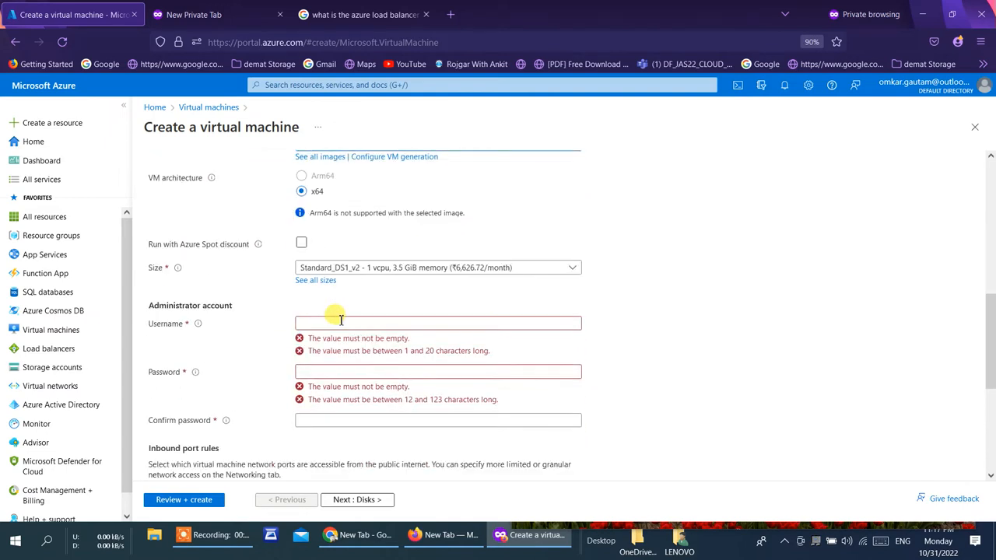
{"action": "scroll", "coordinate": [340, 320], "scroll_direction": "down", "scroll_amount": 1}
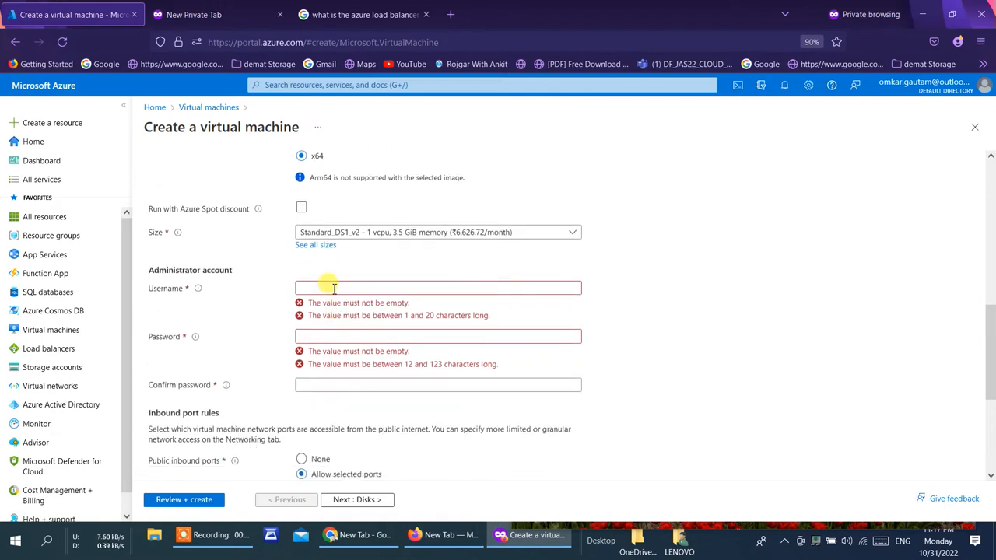
Step: Enter the administrator username, password and password confirmation
{"action": "left_click", "coordinate": [332, 288]}
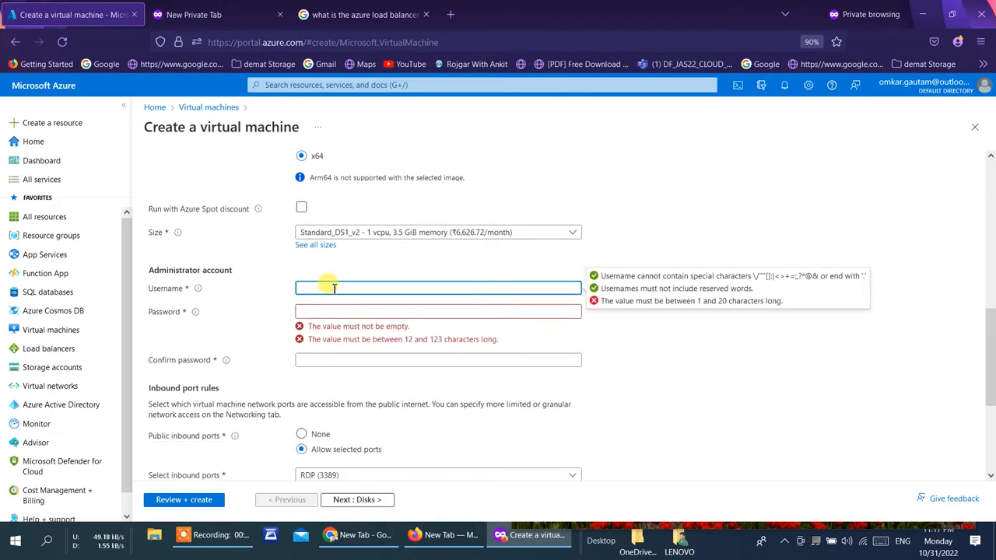
{"action": "type", "text": "omk"}
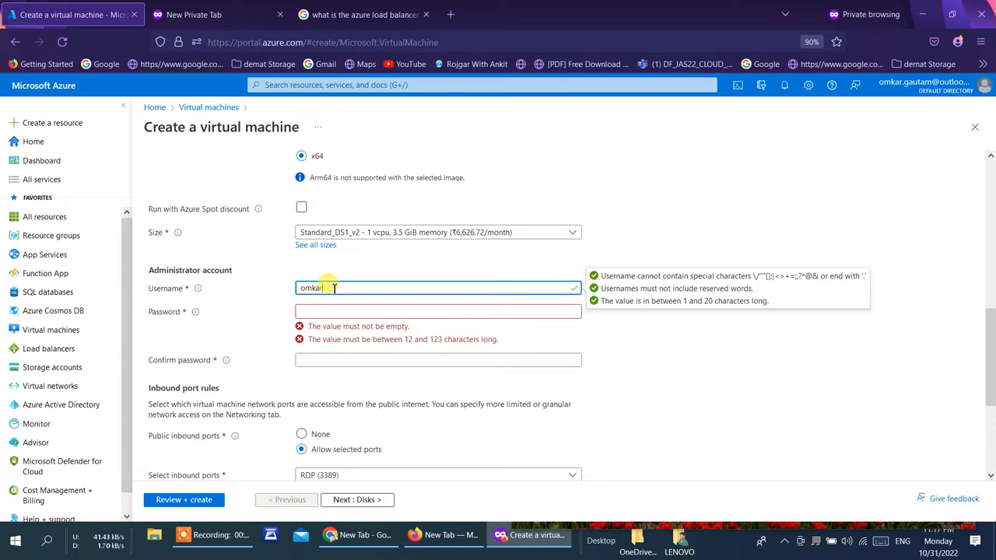
{"action": "type", "text": "ar"}
{"action": "left_click", "coordinate": [321, 313]}
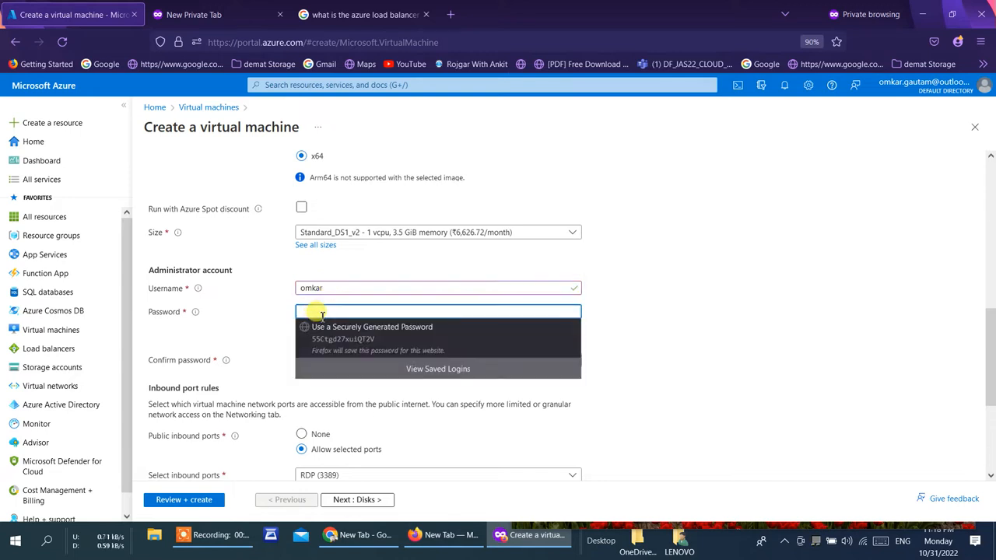
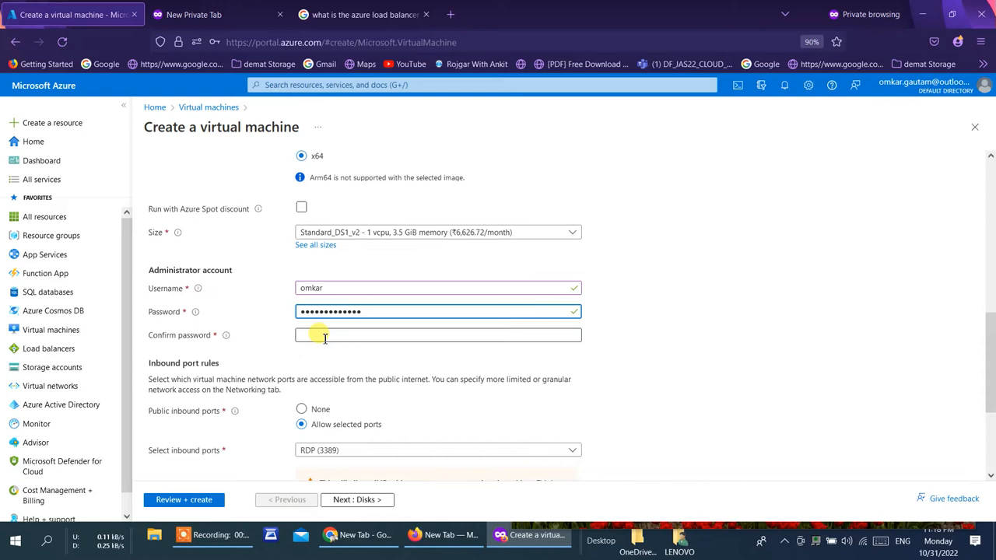
{"action": "left_click", "coordinate": [325, 337]}
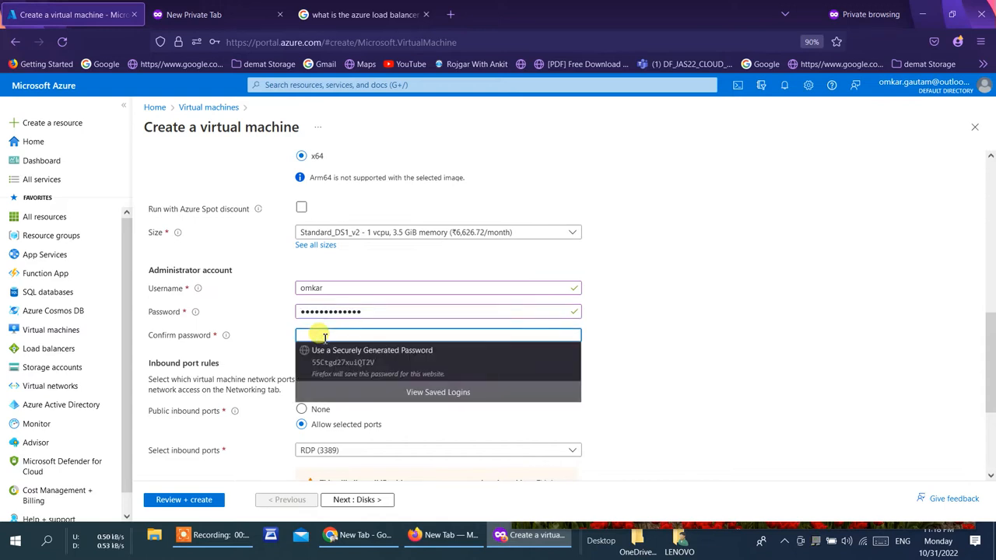
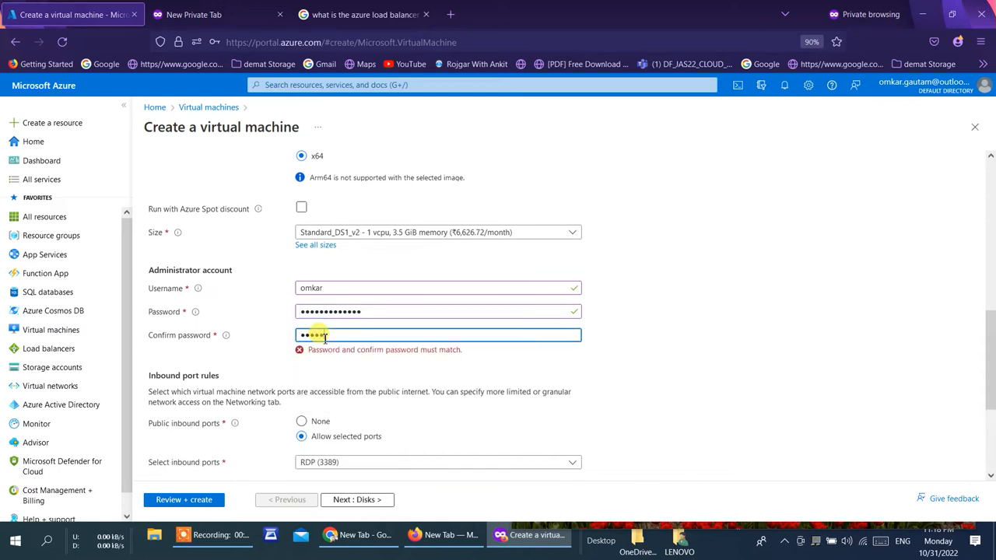
Step: Allow inbound HTTP (80) and HTTPS (443) ports, then move on to the Disks page
{"action": "scroll", "coordinate": [325, 339], "scroll_direction": "down", "scroll_amount": 3}
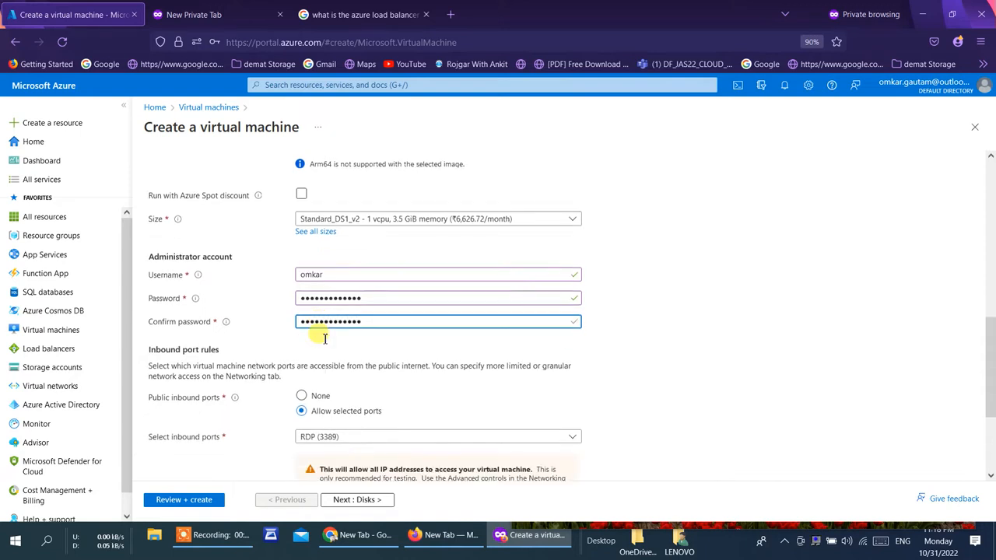
{"action": "left_click", "coordinate": [323, 351]}
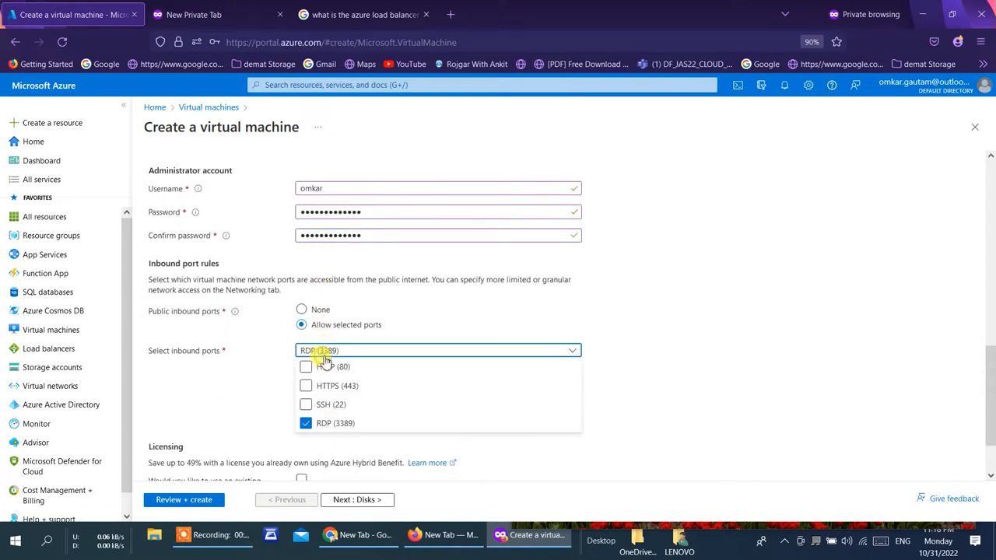
{"action": "left_click", "coordinate": [307, 368]}
{"action": "left_click", "coordinate": [307, 387]}
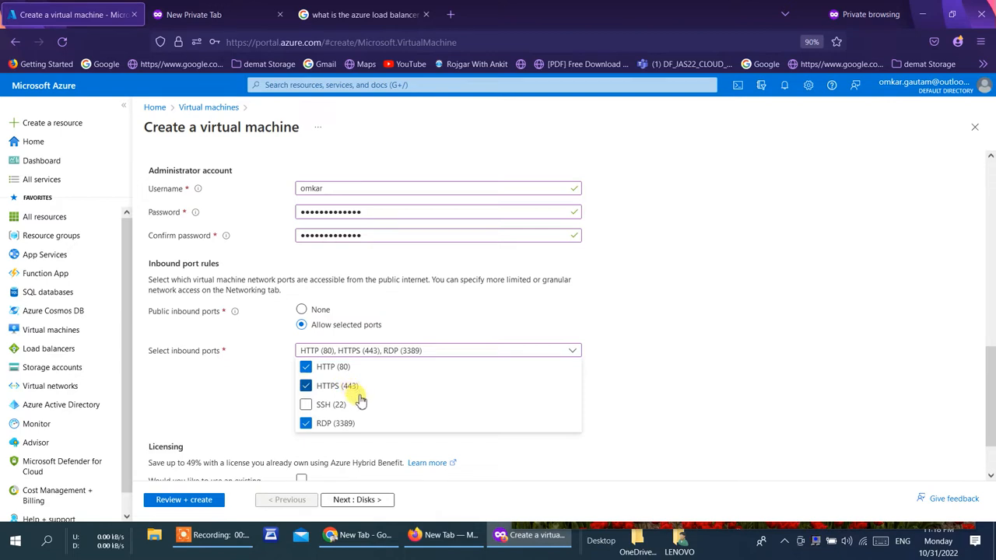
{"action": "left_click", "coordinate": [276, 428]}
{"action": "scroll", "coordinate": [276, 428], "scroll_direction": "down", "scroll_amount": 2}
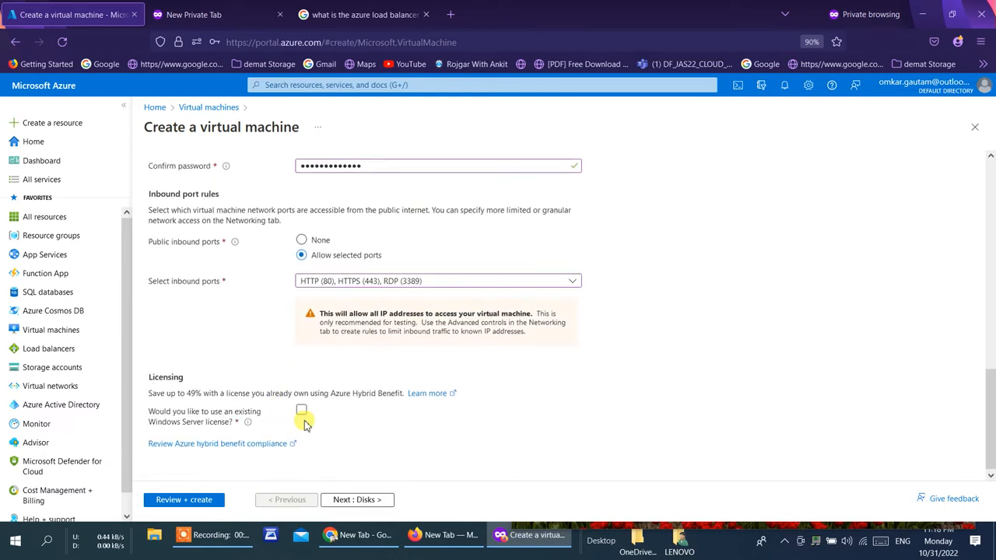
{"action": "left_click", "coordinate": [356, 501]}
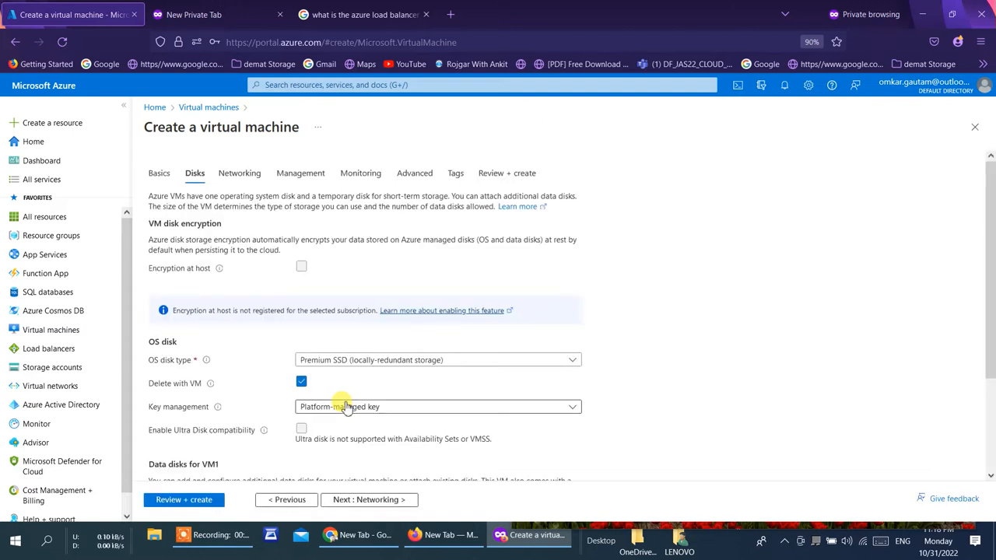
Step: Advance through Disks, Networking, Management, Monitoring, Advanced and Tags with defaults to Review + create
{"action": "scroll", "coordinate": [347, 409], "scroll_direction": "down", "scroll_amount": 2}
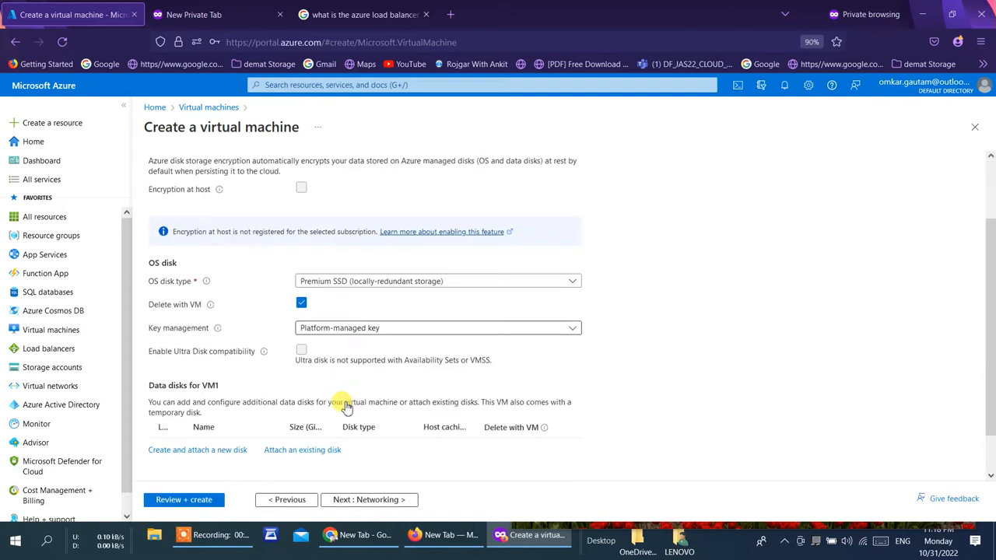
{"action": "left_click", "coordinate": [371, 501]}
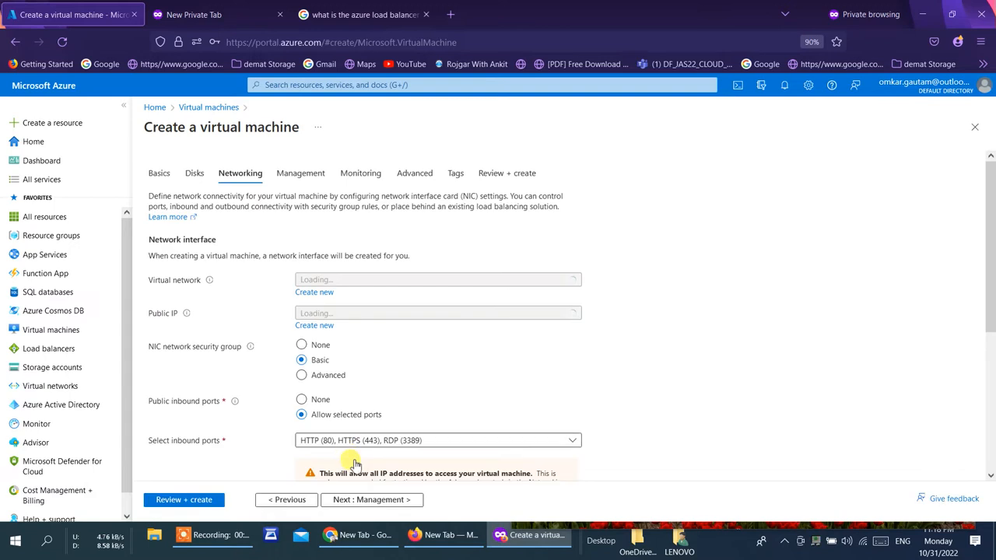
{"action": "left_click", "coordinate": [384, 502]}
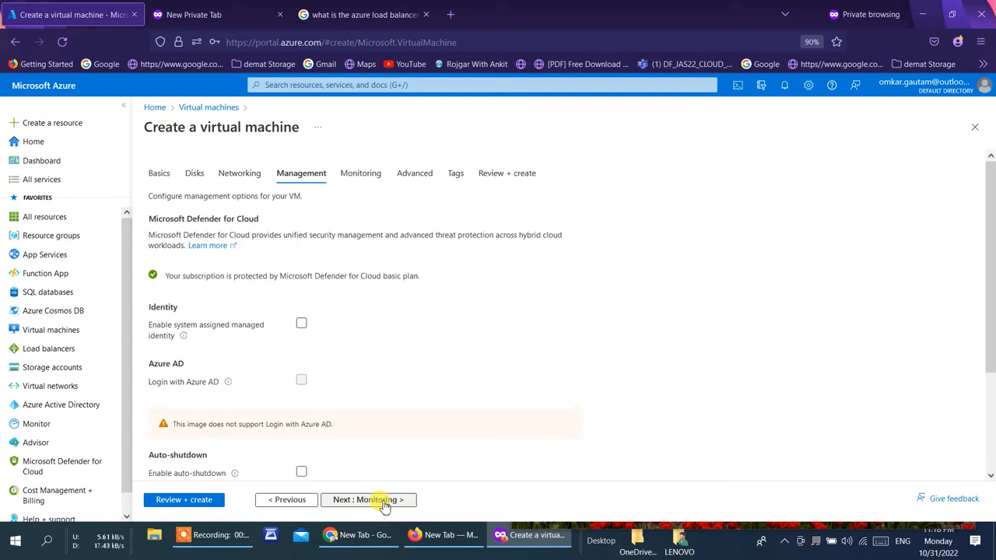
{"action": "left_click", "coordinate": [384, 502]}
{"action": "left_click", "coordinate": [384, 502]}
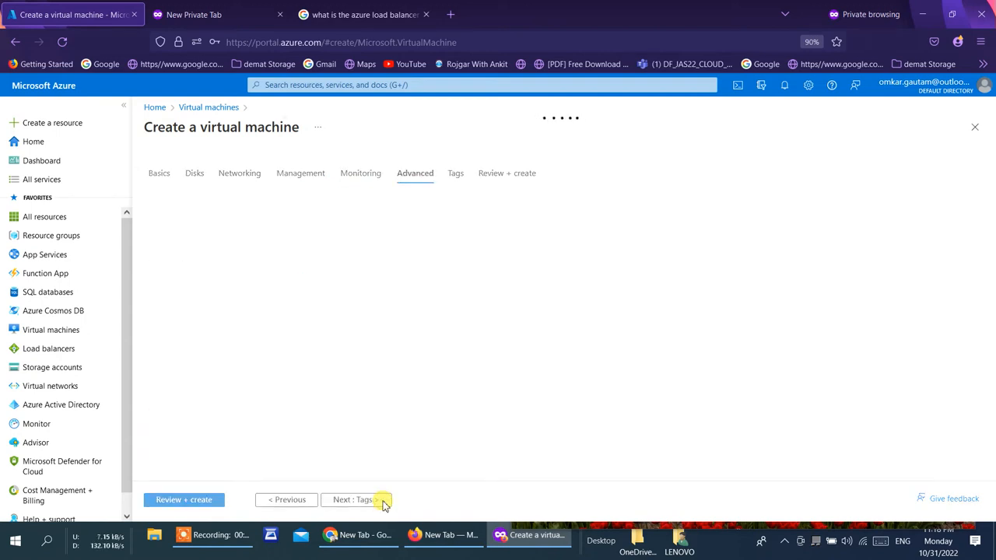
{"action": "left_click", "coordinate": [384, 502]}
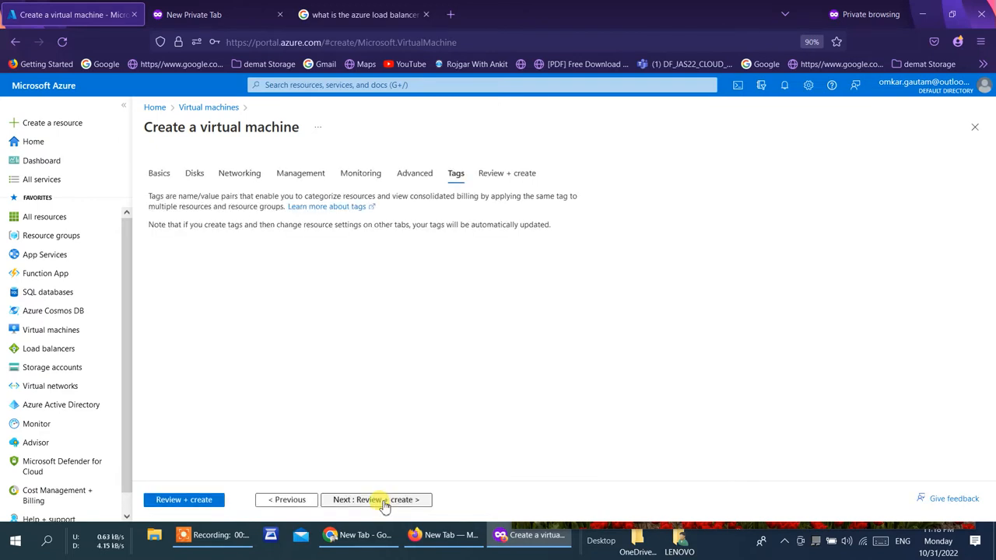
{"action": "left_click", "coordinate": [385, 502]}
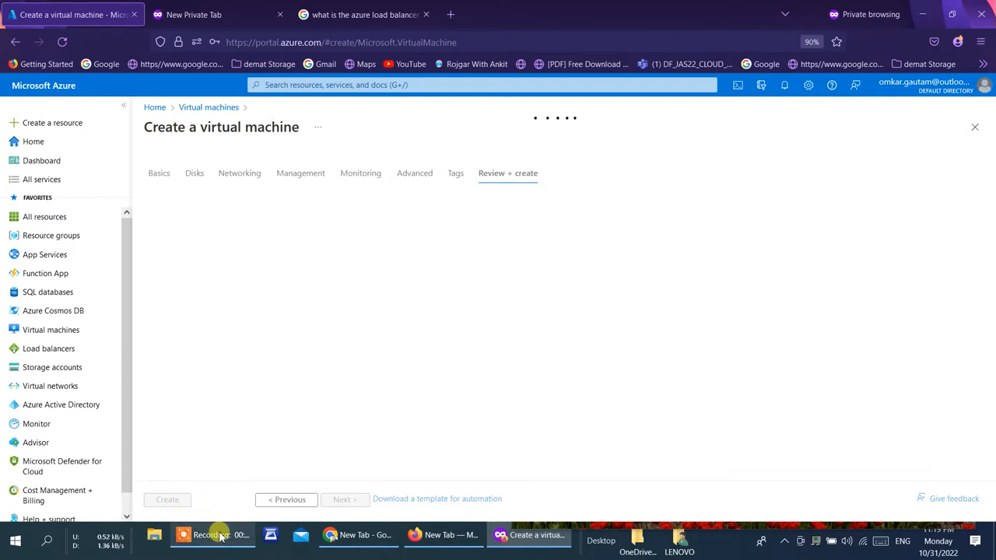
Step: After validation passes, create VM1 to start its deployment
{"action": "mouse_move", "coordinate": [196, 530]}
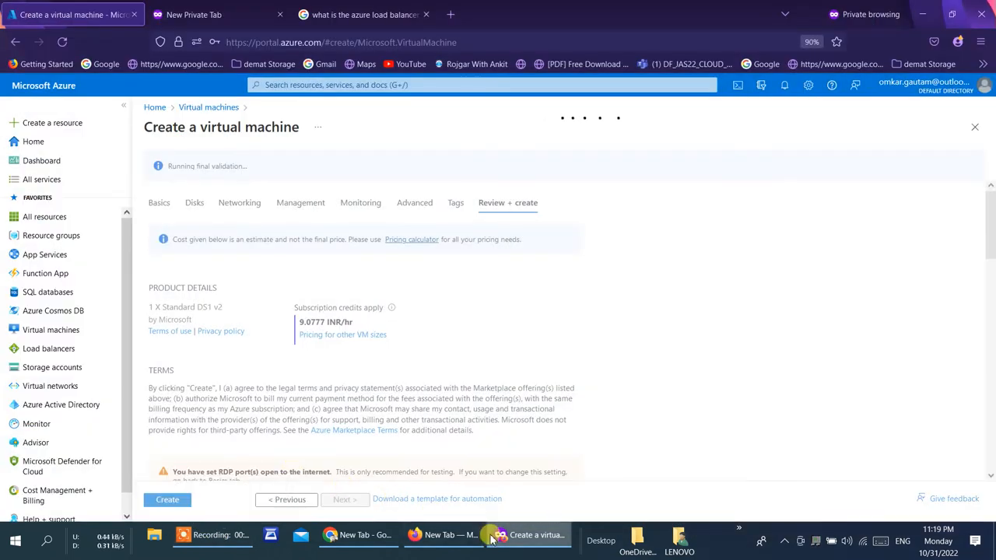
{"action": "left_click", "coordinate": [518, 537]}
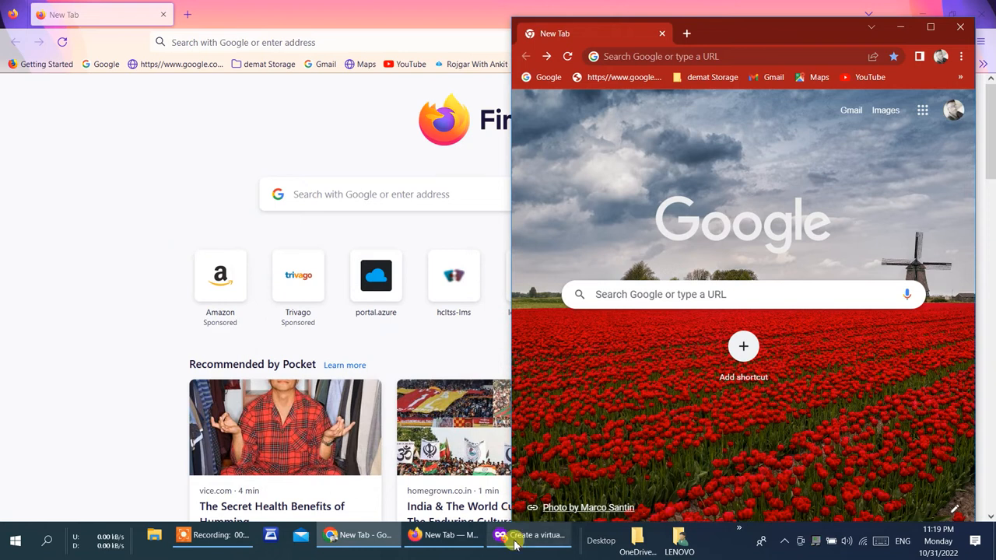
{"action": "left_click", "coordinate": [514, 535]}
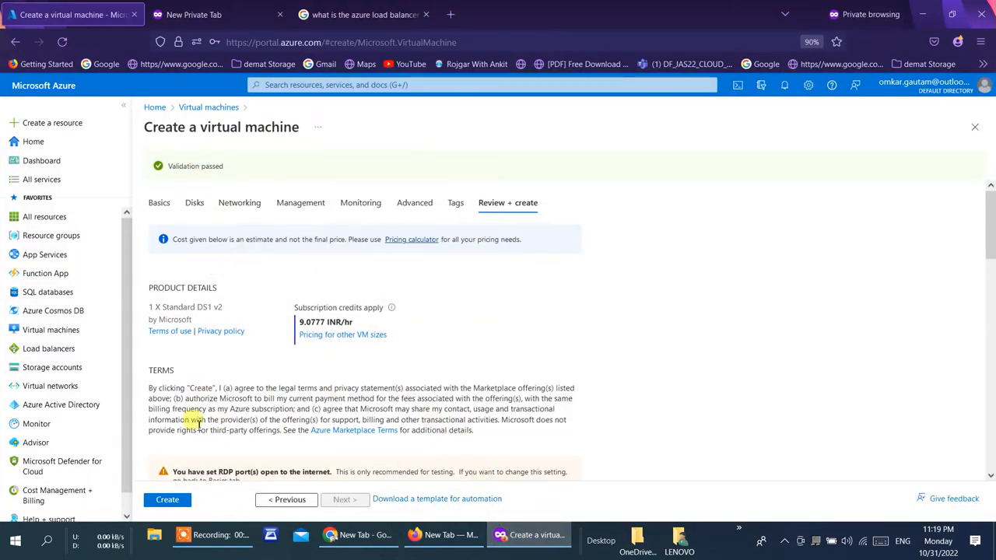
{"action": "left_click", "coordinate": [168, 502]}
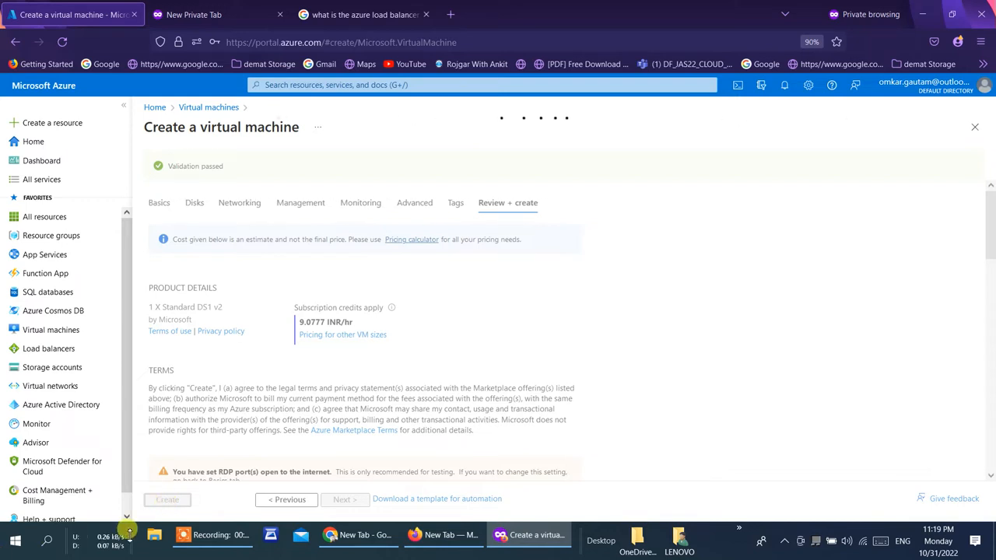
{"action": "left_click", "coordinate": [181, 537]}
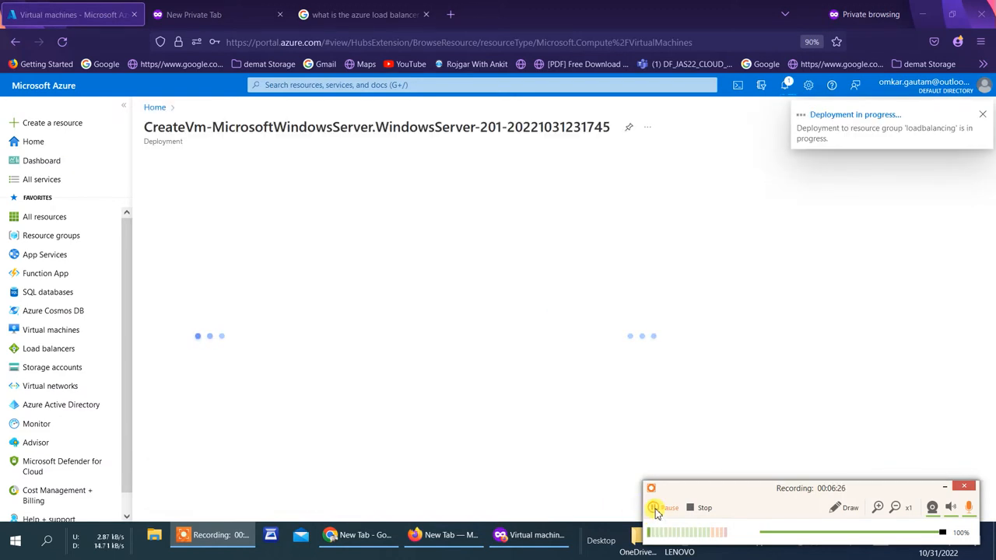
Step: Once VM1's deployment completes, open the Virtual machines list
{"action": "left_click", "coordinate": [655, 509]}
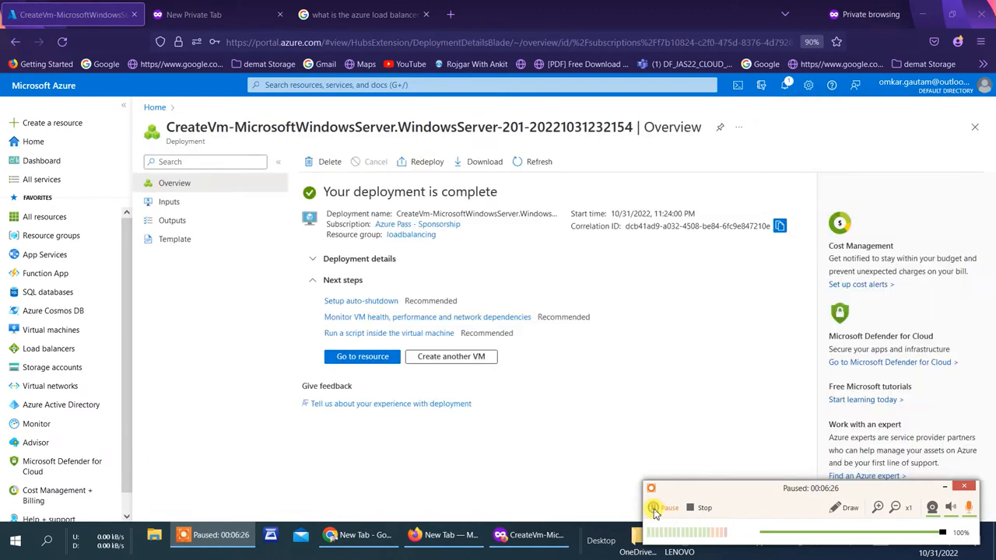
{"action": "left_click", "coordinate": [654, 509]}
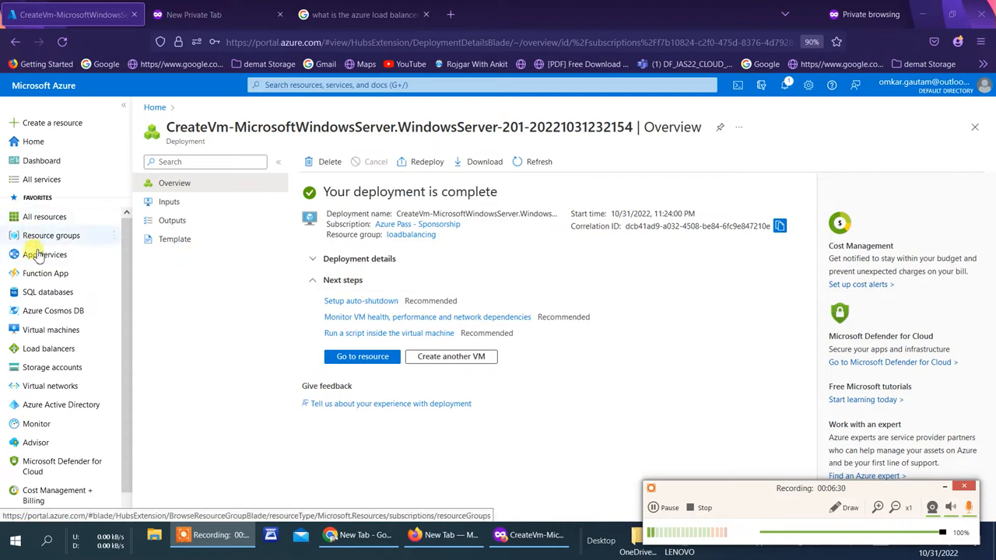
{"action": "left_click", "coordinate": [40, 330]}
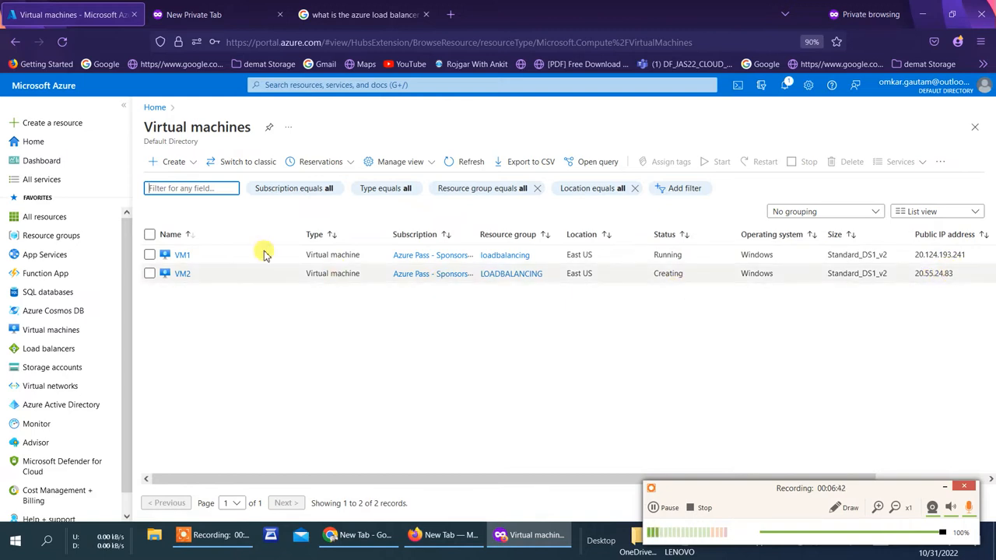
Step: Copy VM1's public IP 20.124.193.241 into Remote Desktop Connection and connect
{"action": "left_click", "coordinate": [184, 256]}
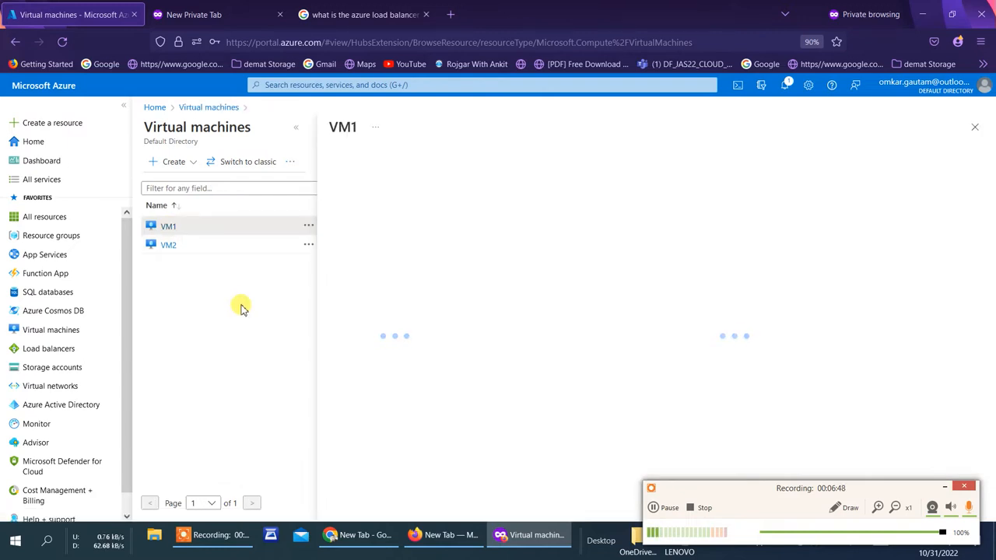
{"action": "key", "text": "super+r"}
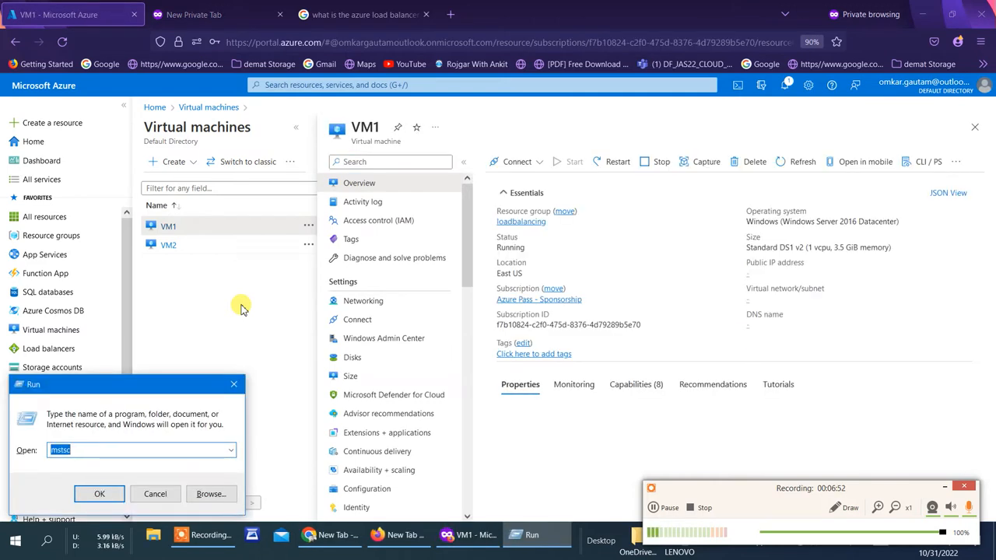
{"action": "key", "text": "Return"}
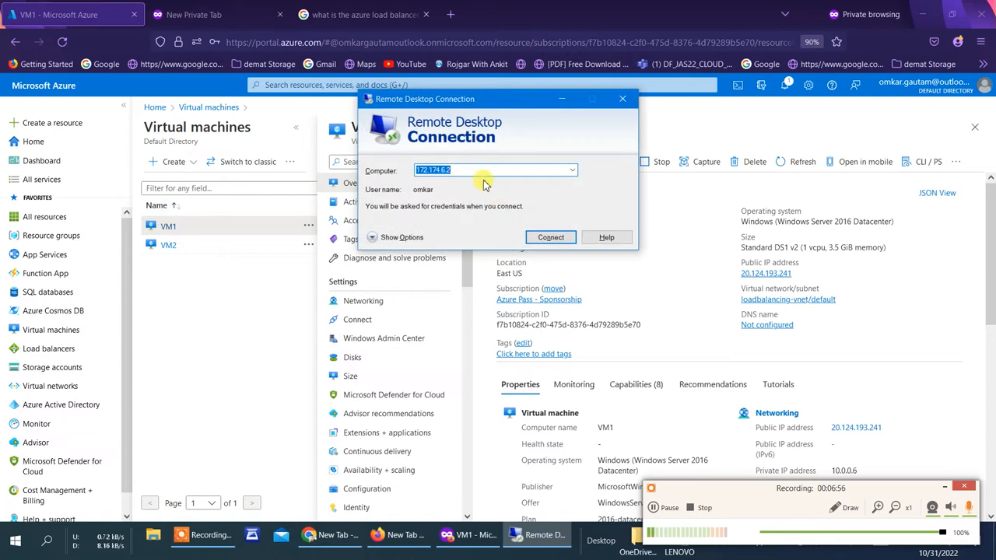
{"action": "type", "text": "20.127.46.38"}
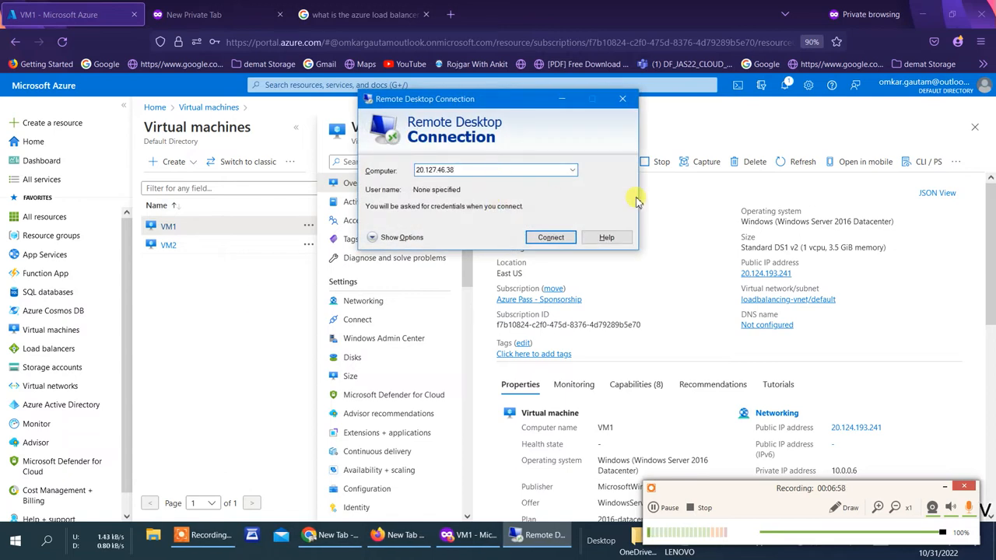
{"action": "left_click", "coordinate": [799, 274]}
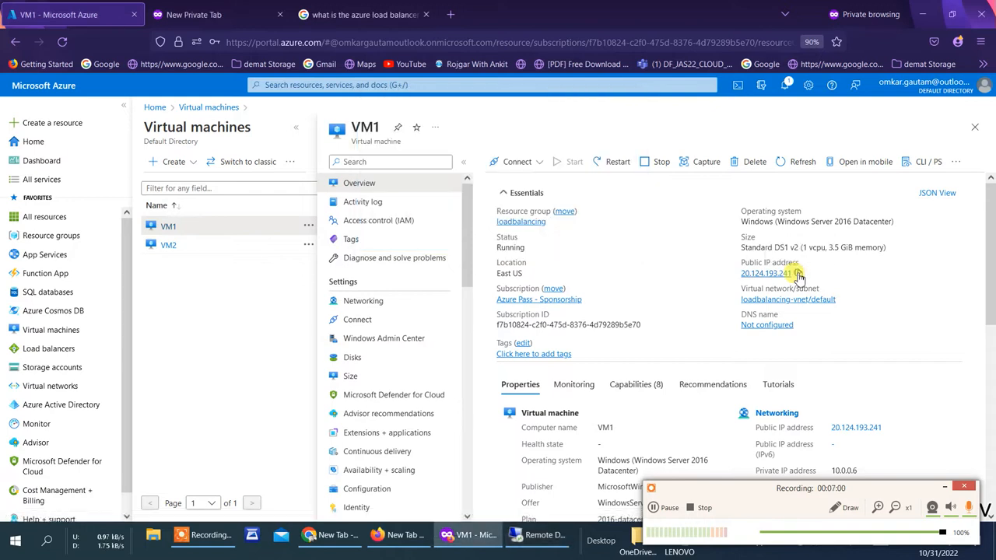
{"action": "left_click", "coordinate": [537, 535]}
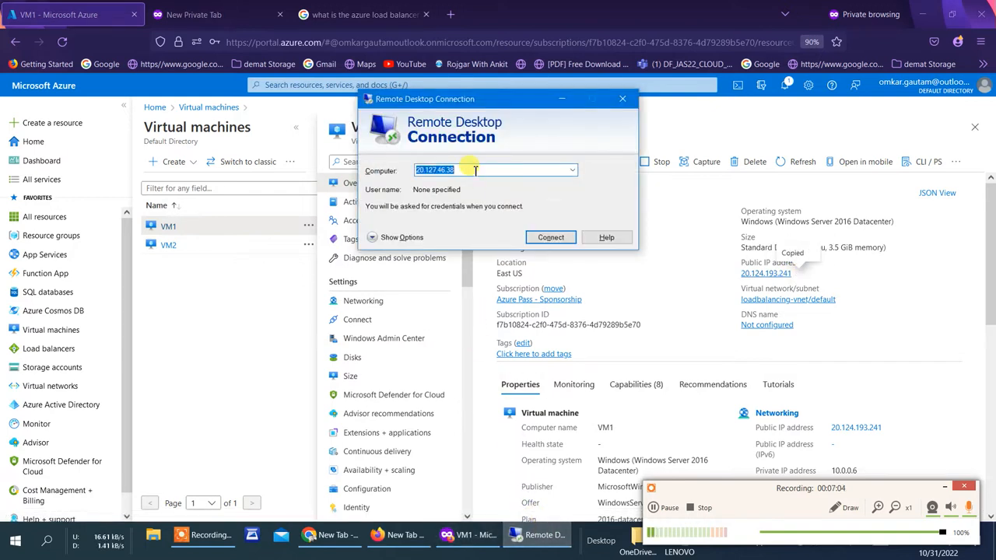
{"action": "key", "text": "ctrl+v"}
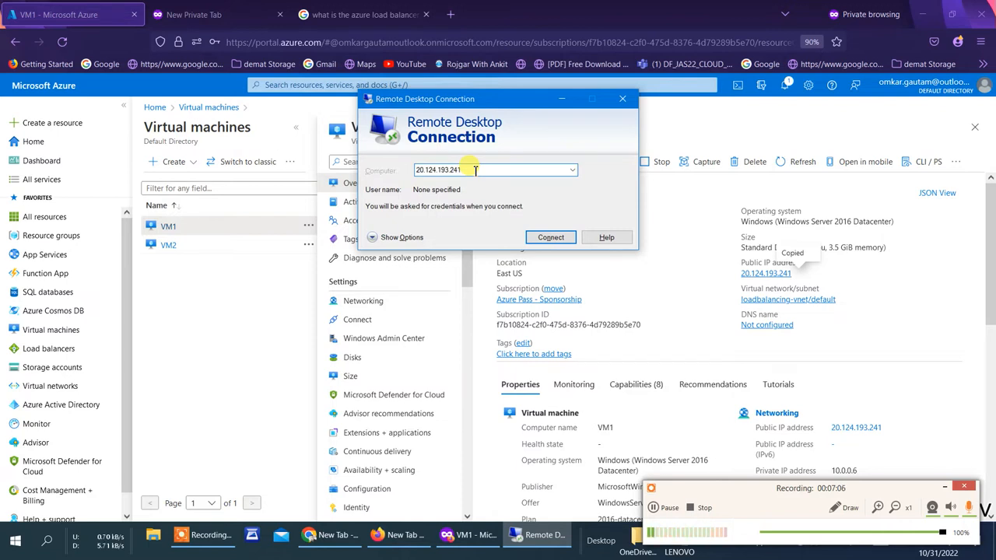
{"action": "key", "text": "Return"}
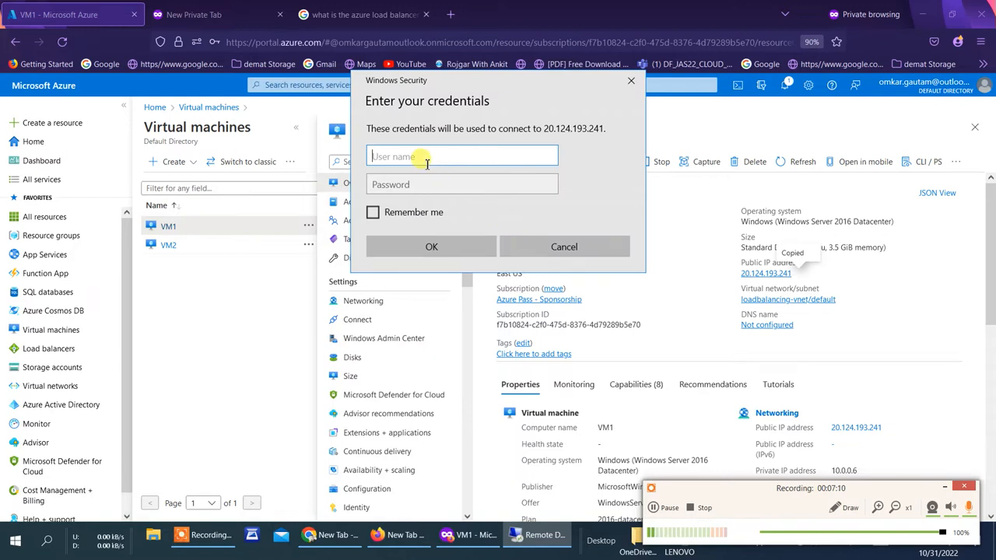
Step: Sign in to VM1 with the administrator user name and password
{"action": "type", "text": "omkat"}
{"action": "key", "text": "BackSpace"}
{"action": "type", "text": "r"}
{"action": "left_click", "coordinate": [418, 184]}
{"action": "type", "text": "*******"}
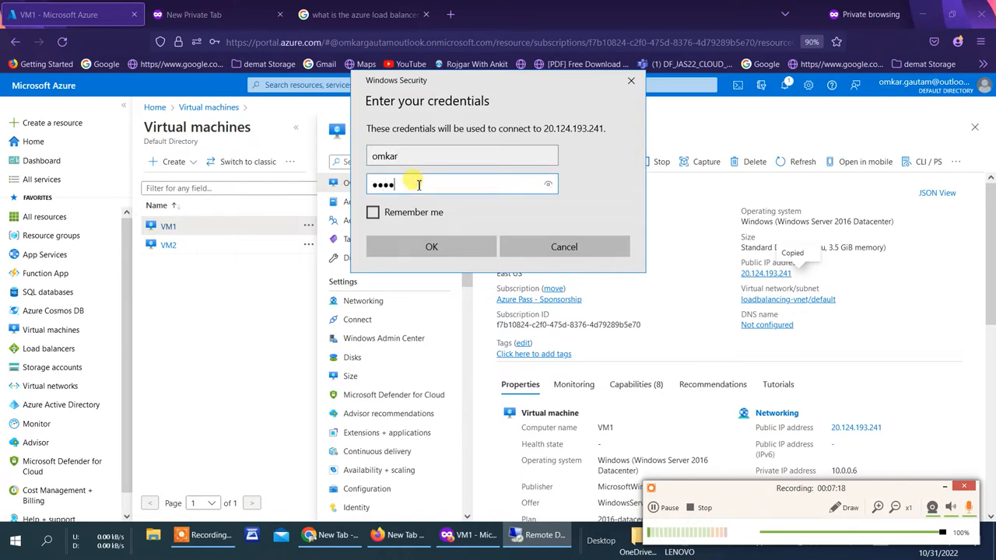
{"action": "type", "text": "******"}
{"action": "key", "text": "Return"}
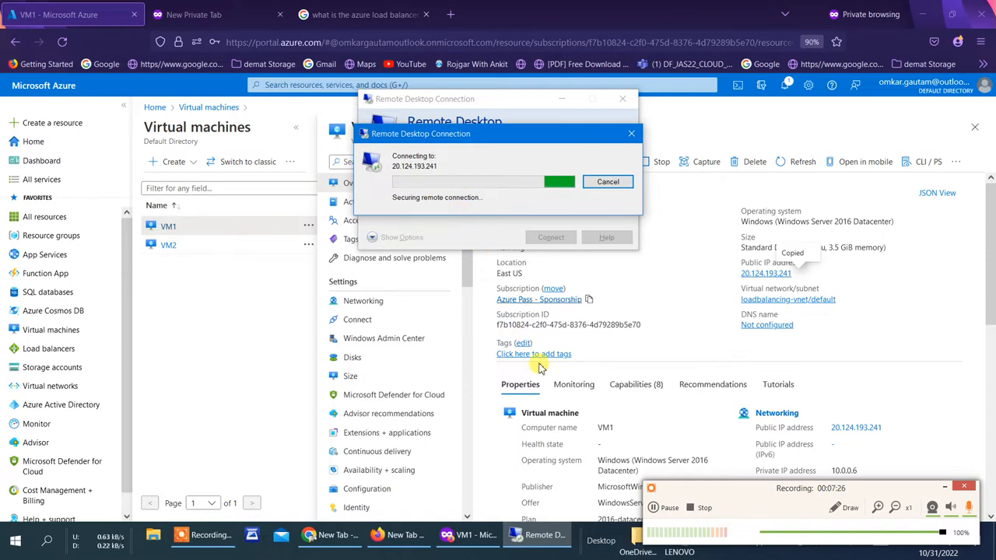
Step: Accept the certificate warning, decline network discovery on VM1, and open its Start menu
{"action": "left_click", "coordinate": [545, 282]}
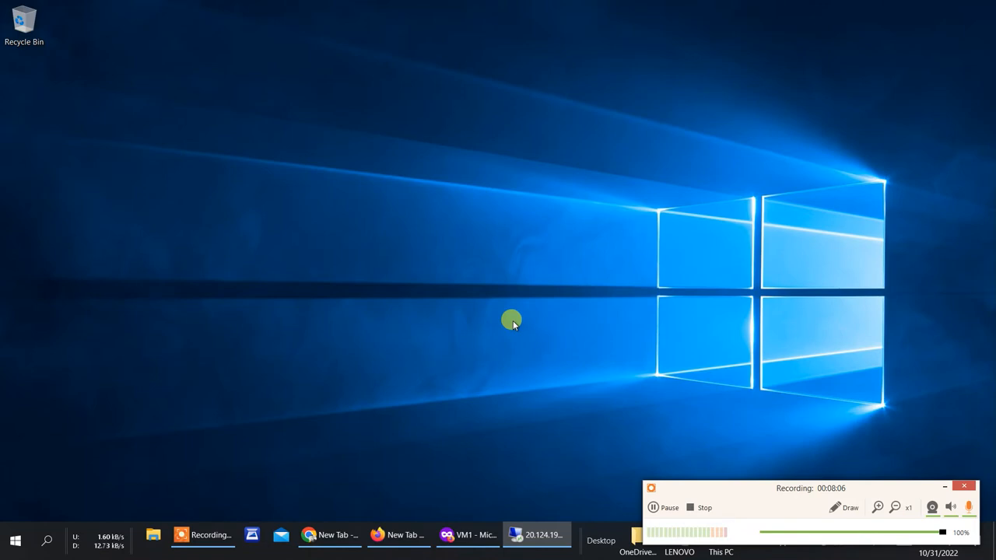
{"action": "left_click", "coordinate": [11, 549]}
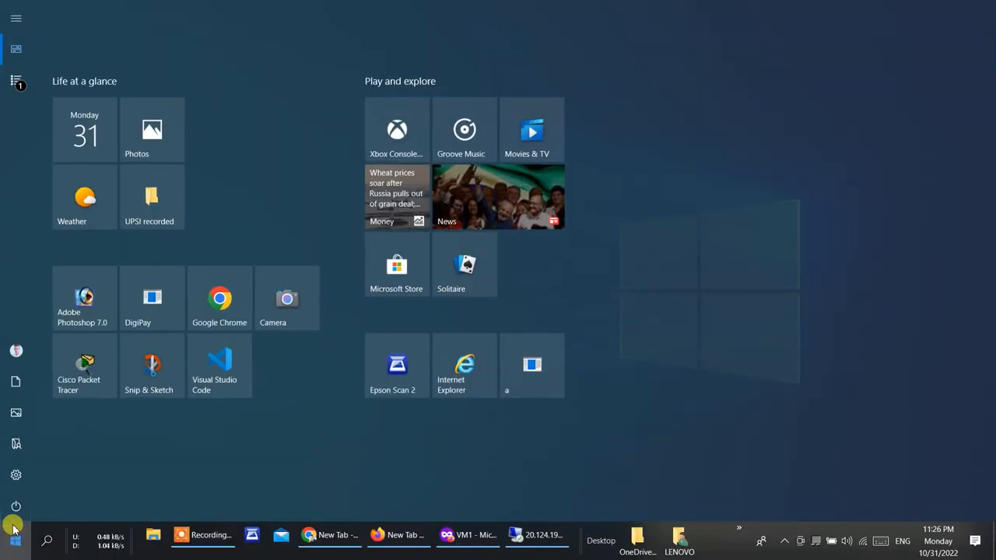
{"action": "mouse_move", "coordinate": [16, 512]}
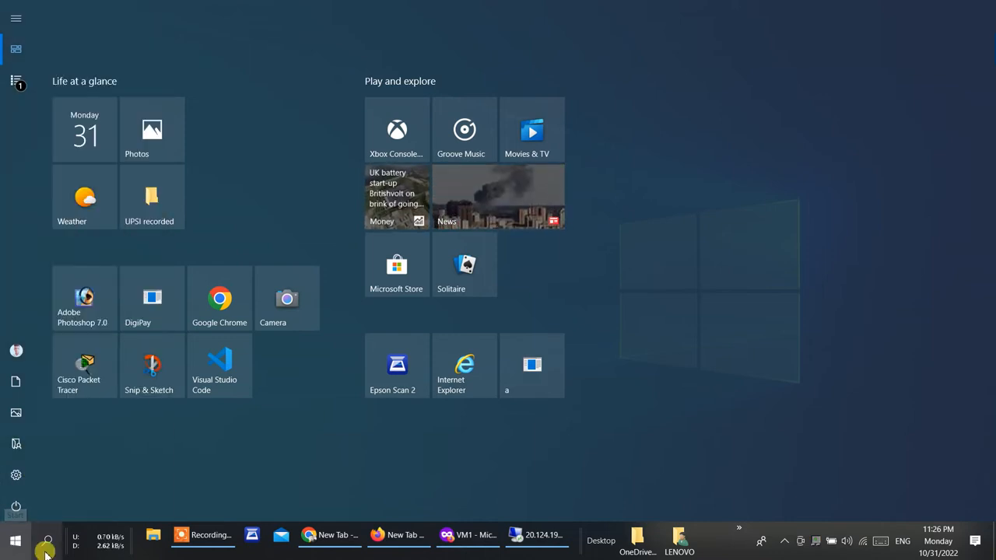
{"action": "left_click", "coordinate": [537, 535]}
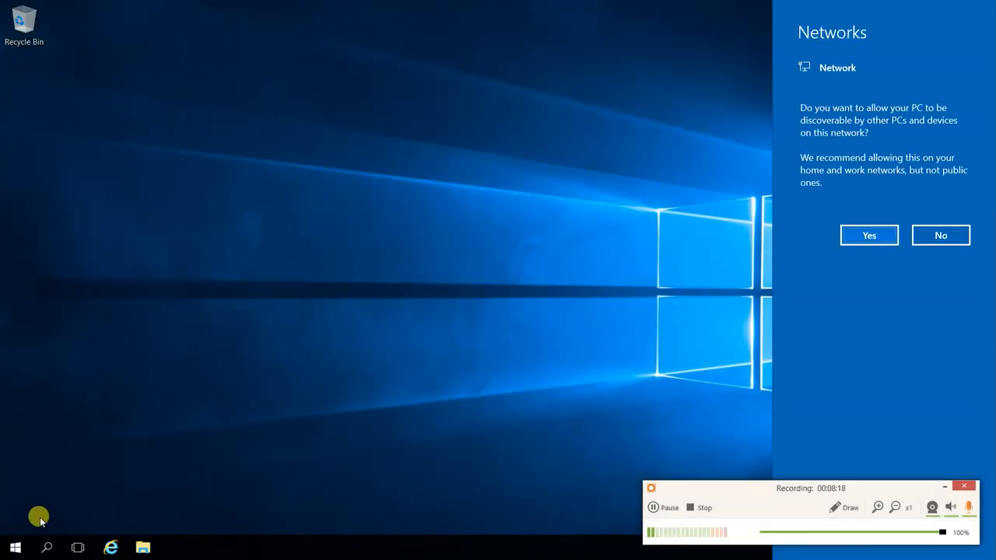
{"action": "left_click", "coordinate": [17, 543]}
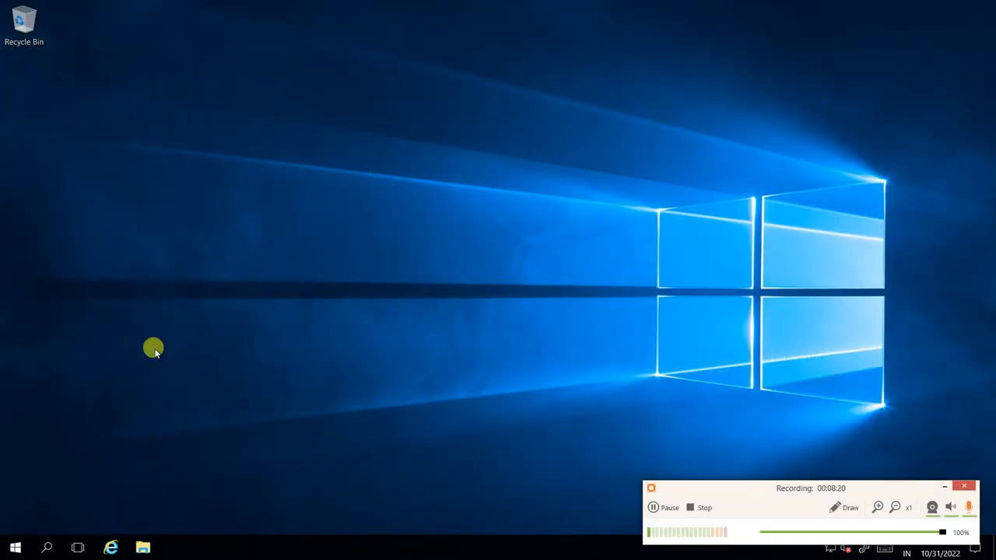
{"action": "left_click", "coordinate": [16, 548]}
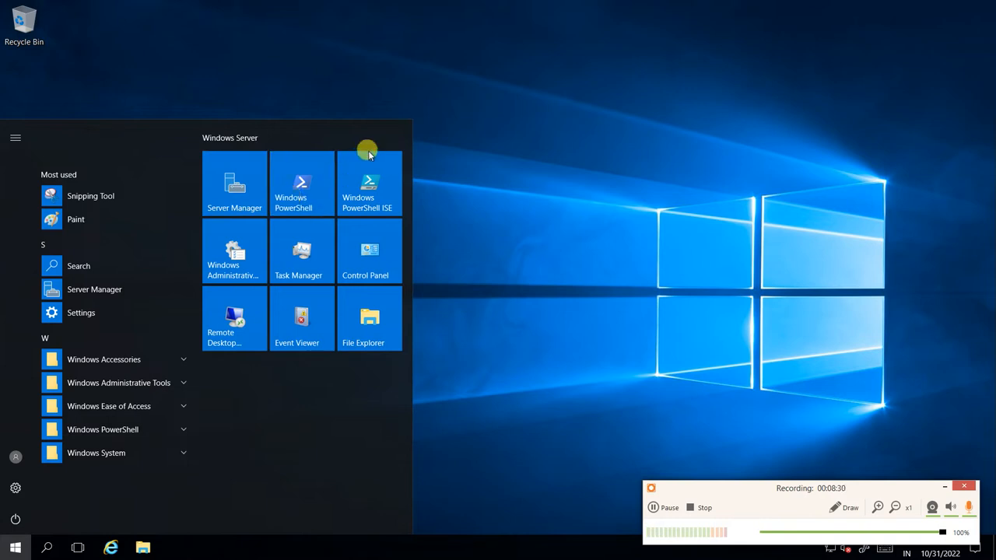
Step: Launch Windows PowerShell on VM1 and leave it at a clean, empty prompt
{"action": "left_click", "coordinate": [311, 201]}
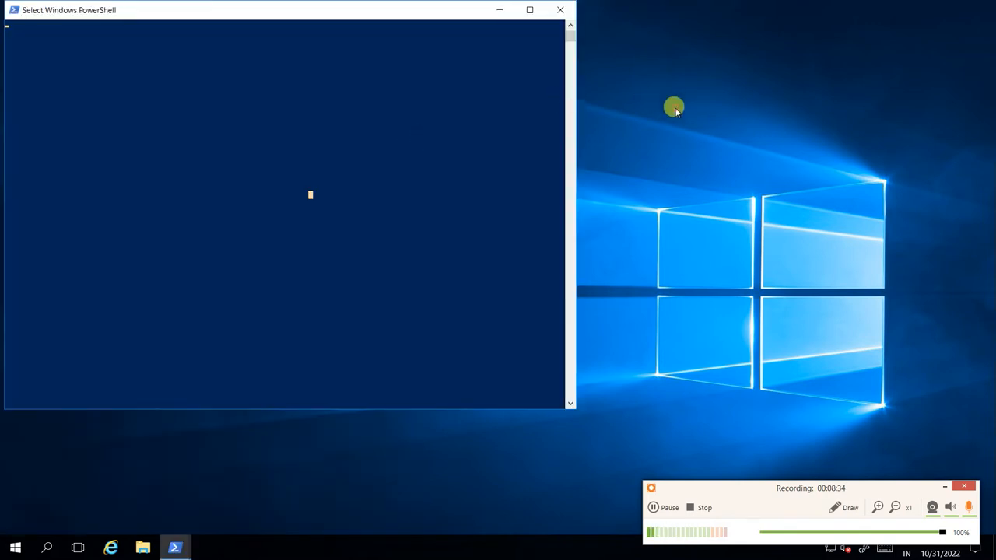
{"action": "right_click", "coordinate": [674, 111]}
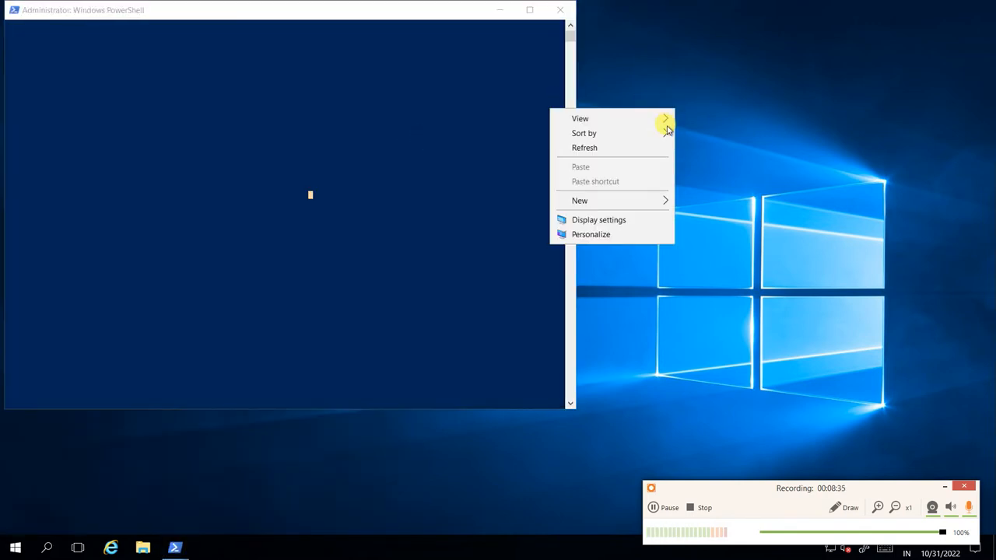
{"action": "left_click", "coordinate": [629, 145]}
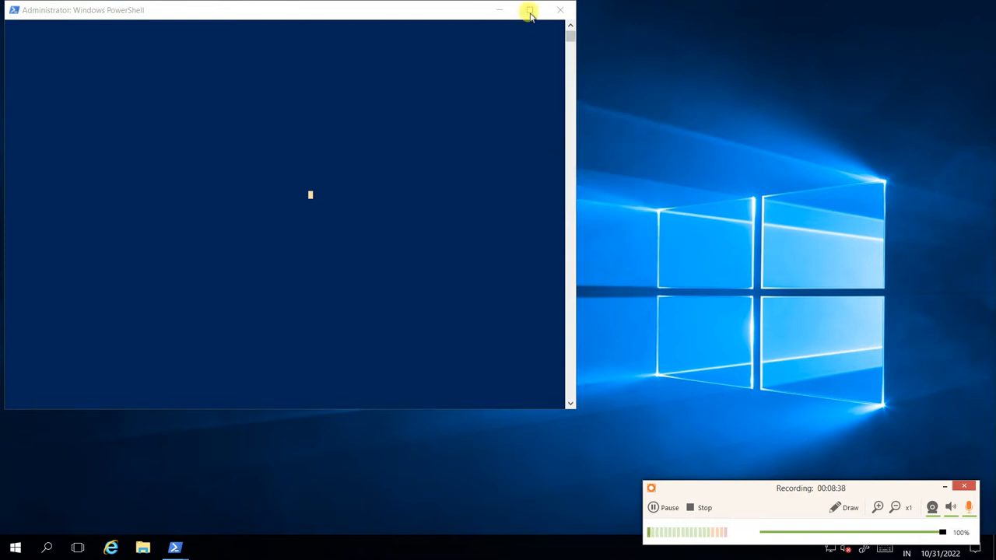
{"action": "left_click", "coordinate": [46, 45]}
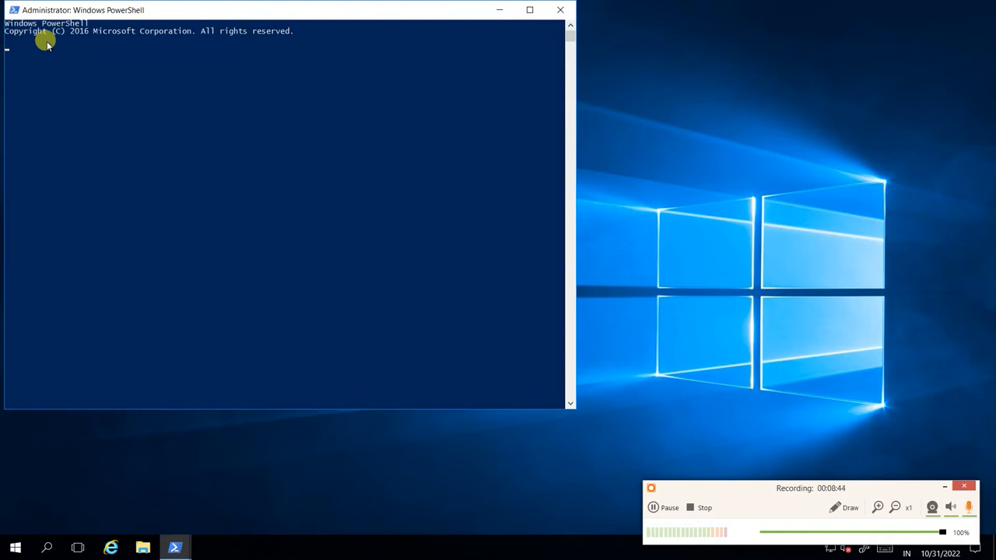
{"action": "key", "text": "Return"}
{"action": "key", "text": "Return"}
{"action": "key", "text": "Return"}
{"action": "key", "text": "Return"}
{"action": "left_click", "coordinate": [100, 62]}
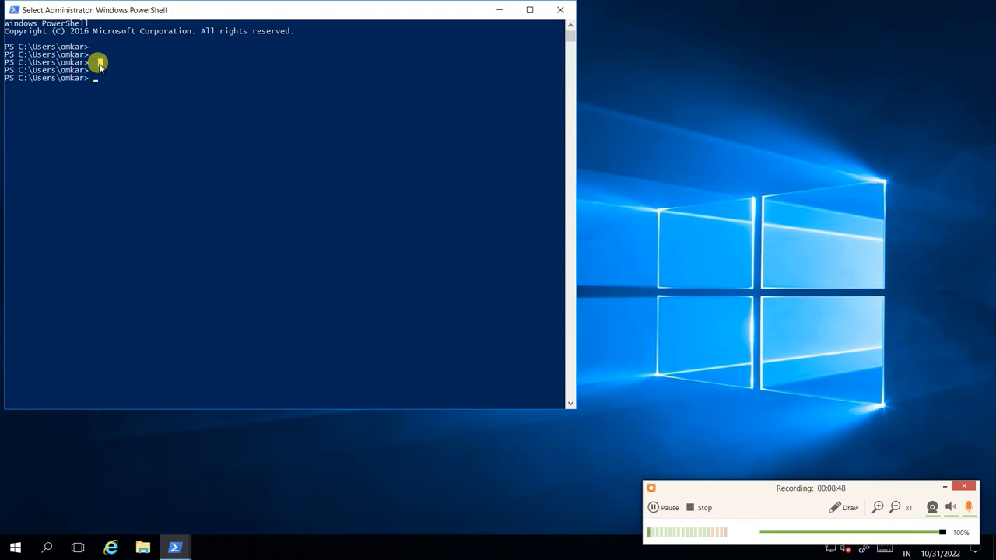
{"action": "type", "text": "i"}
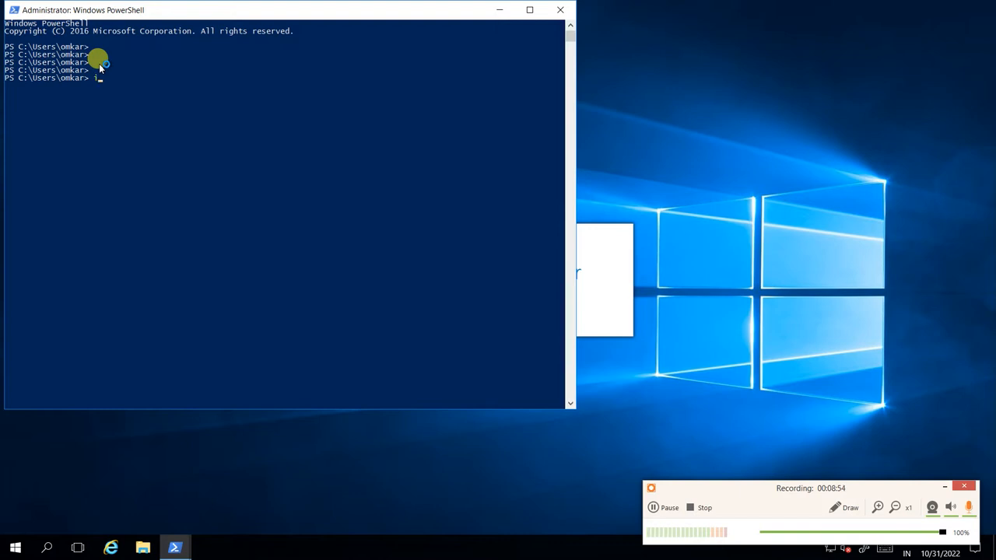
{"action": "key", "text": "BackSpace"}
Step: Type Install-WindowsFeature -name Web-Server -IncludeManagementTools at the PowerShell prompt
{"action": "type", "text": "Install-W"}
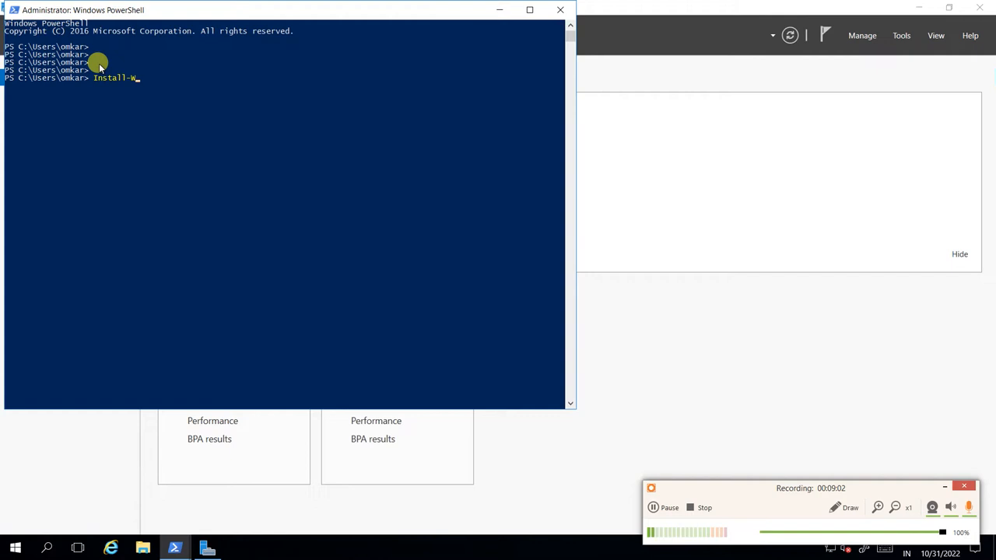
{"action": "type", "text": "indowsFeature -n"}
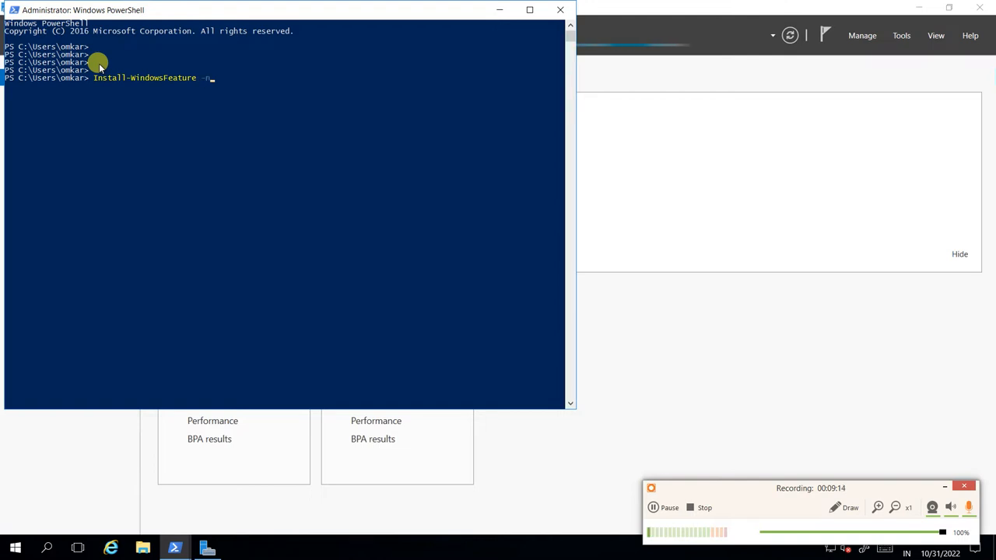
{"action": "type", "text": "ame Wed"}
{"action": "key", "text": "BackSpace"}
{"action": "type", "text": "bsr"}
{"action": "key", "text": "BackSpace"}
{"action": "key", "text": "BackSpace"}
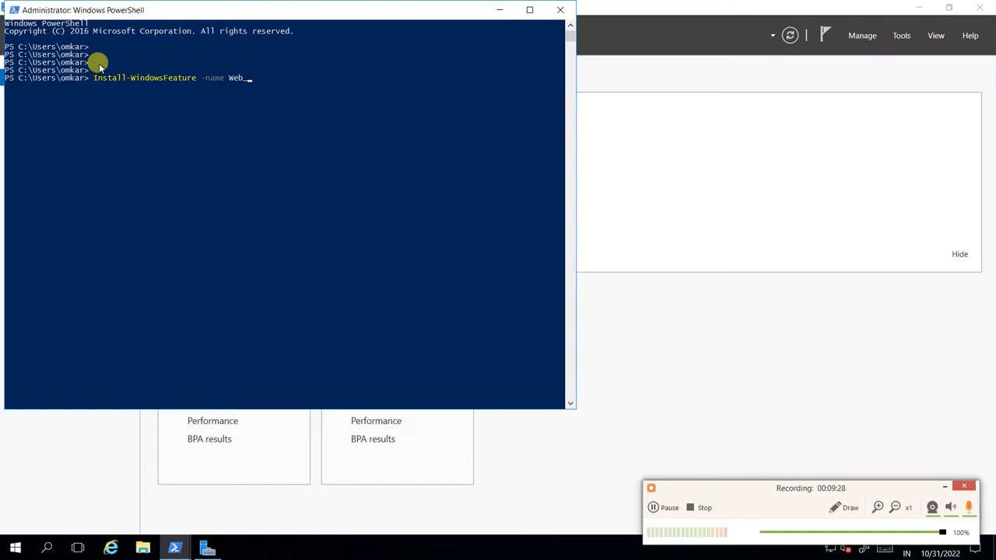
{"action": "key", "text": "BackSpace"}
{"action": "type", "text": "-Server"}
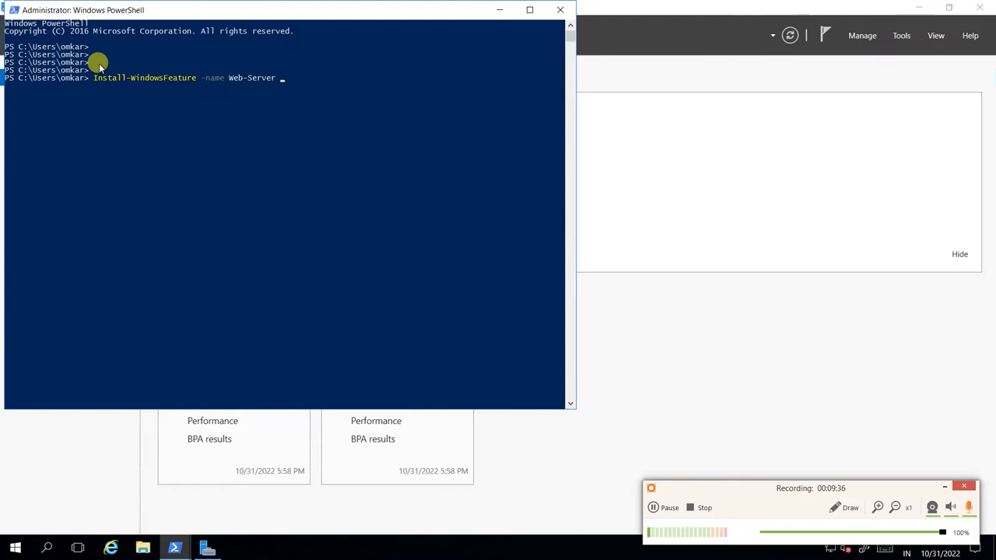
{"action": "type", "text": " -"}
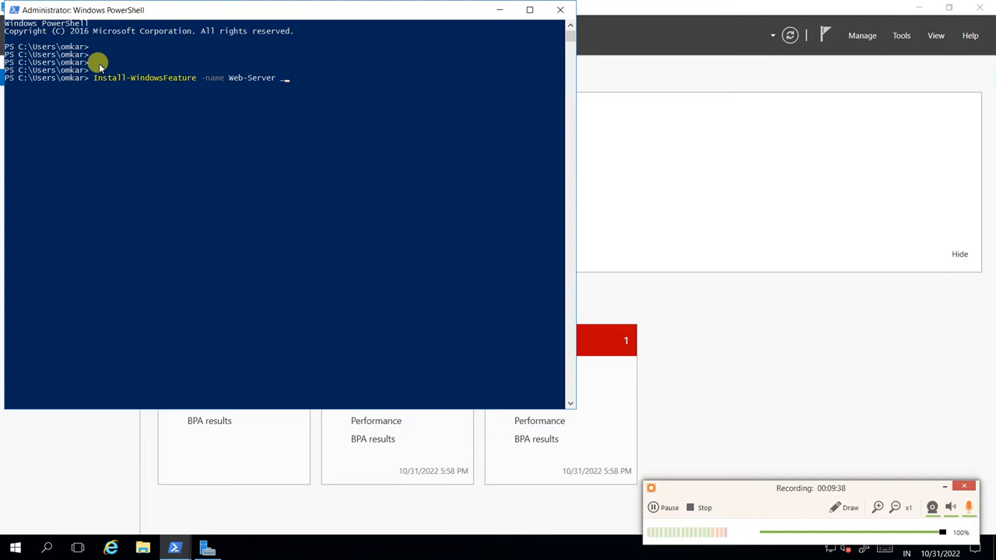
{"action": "type", "text": "-inc"}
{"action": "key", "text": "BackSpace"}
{"action": "key", "text": "BackSpace"}
{"action": "key", "text": "BackSpace"}
{"action": "type", "text": "-IncludeManagement"}
{"action": "type", "text": "Tools"}
Step: Run Install-WindowsFeature to install Web-Server with management tools on VM1, ending in Success
{"action": "key", "text": "Return"}
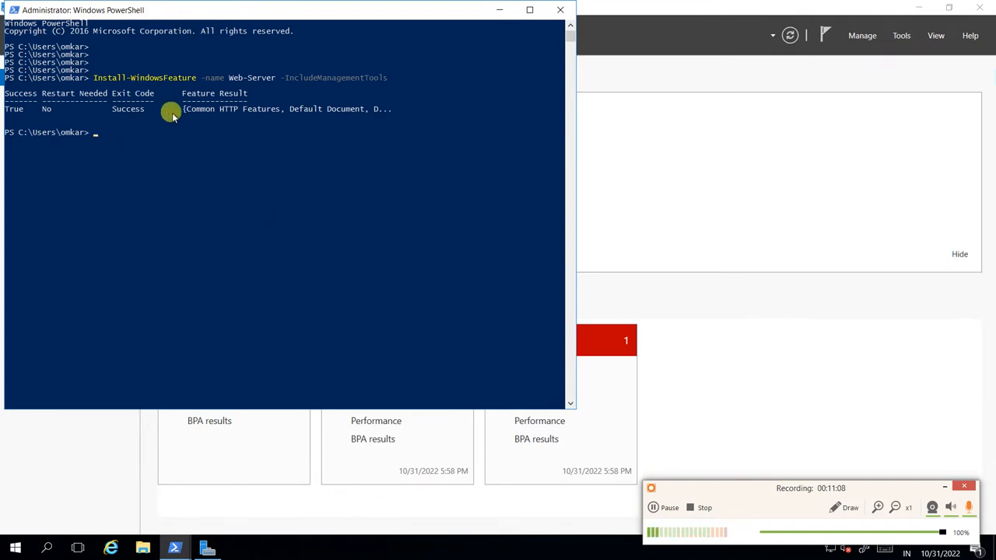
Step: Close the finished PowerShell consoles and Server Manager
{"action": "left_click", "coordinate": [559, 11]}
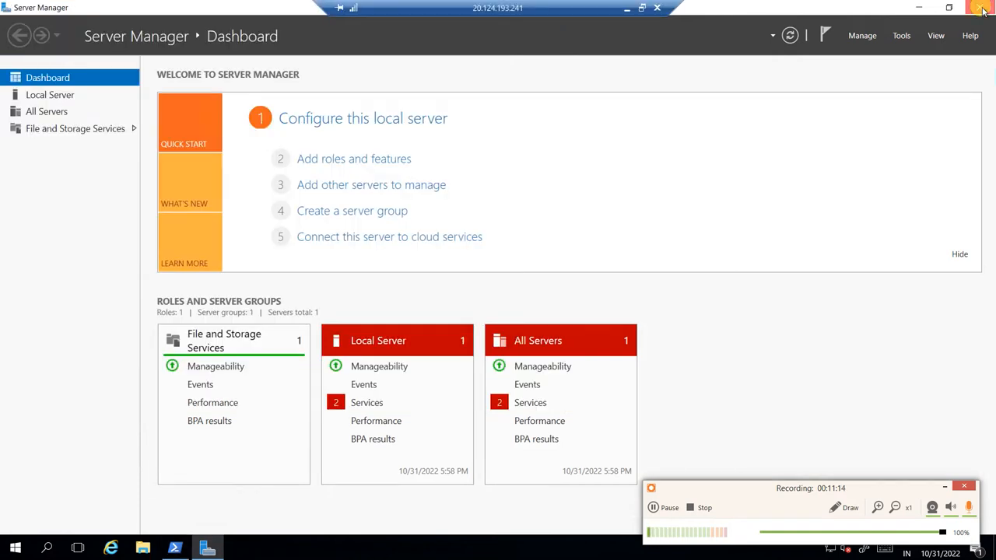
{"action": "left_click", "coordinate": [980, 8]}
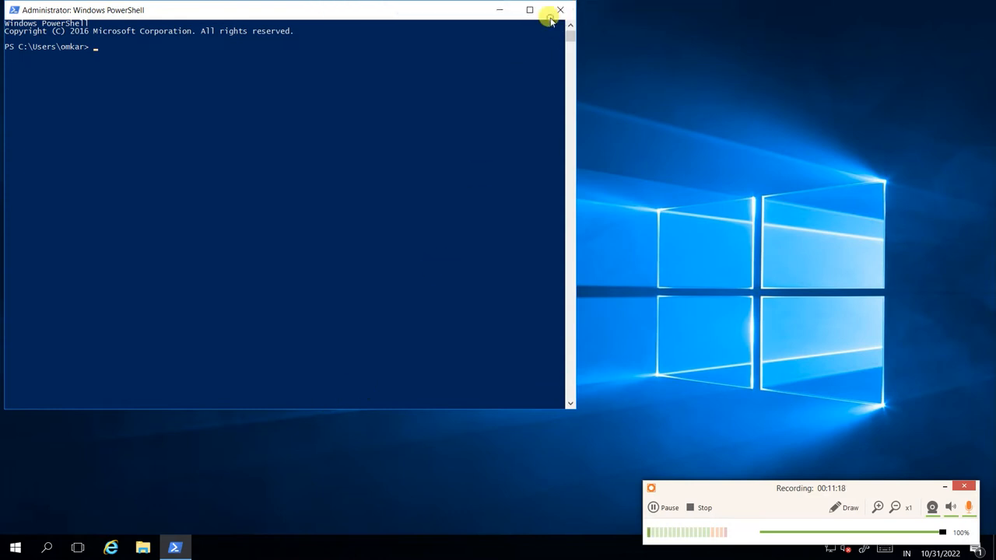
{"action": "left_click", "coordinate": [563, 11]}
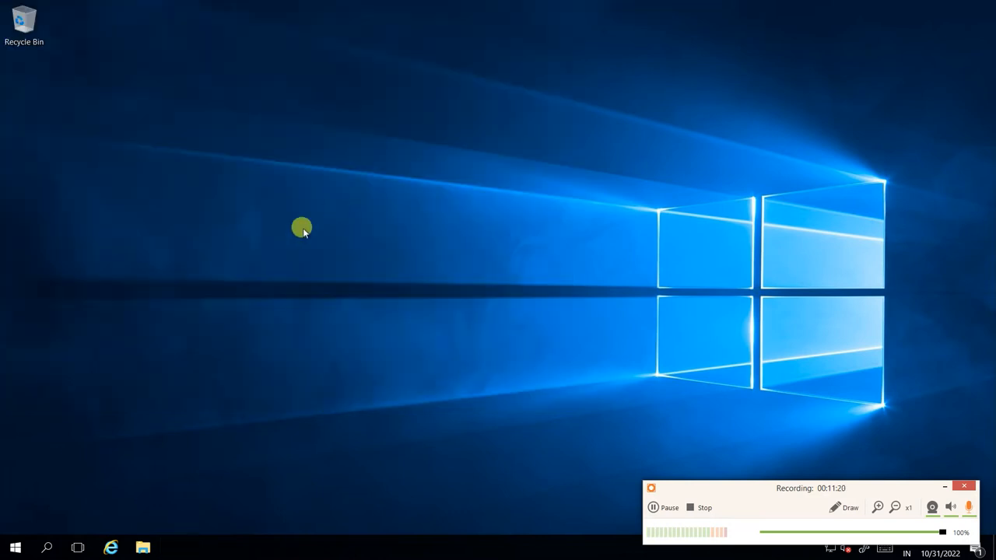
Step: Browse File Explorer to the C:\inetpub\wwwroot folder
{"action": "double_click", "coordinate": [141, 549]}
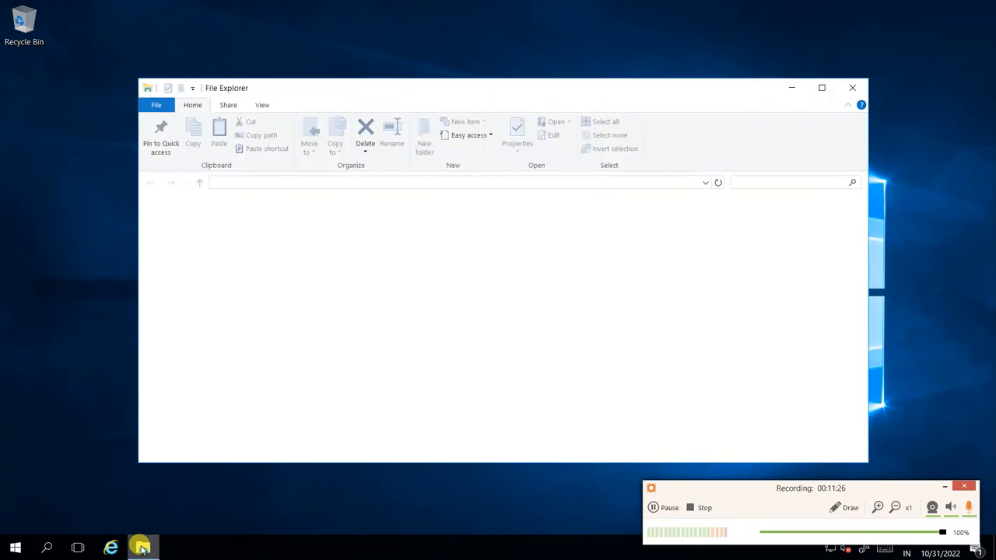
{"action": "left_click", "coordinate": [205, 255]}
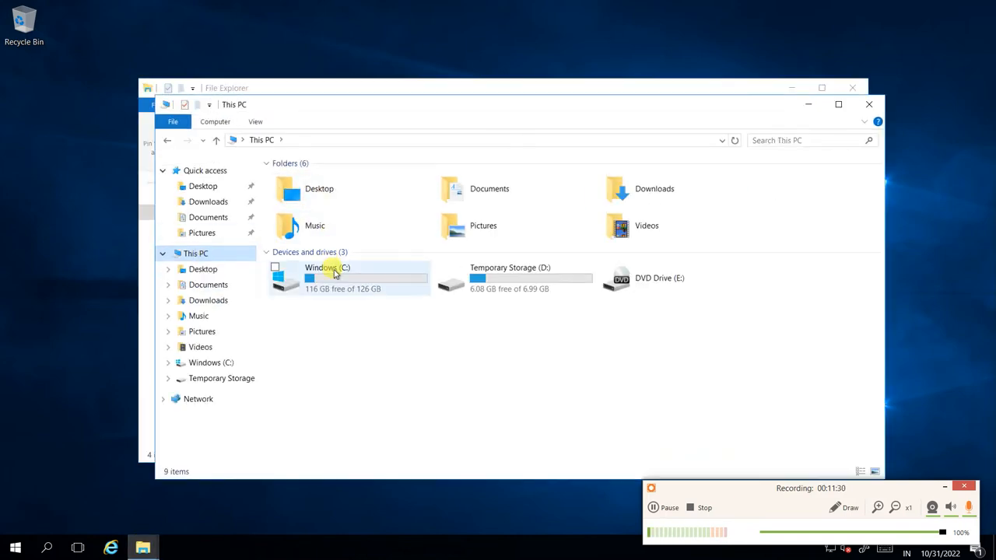
{"action": "left_click", "coordinate": [333, 272]}
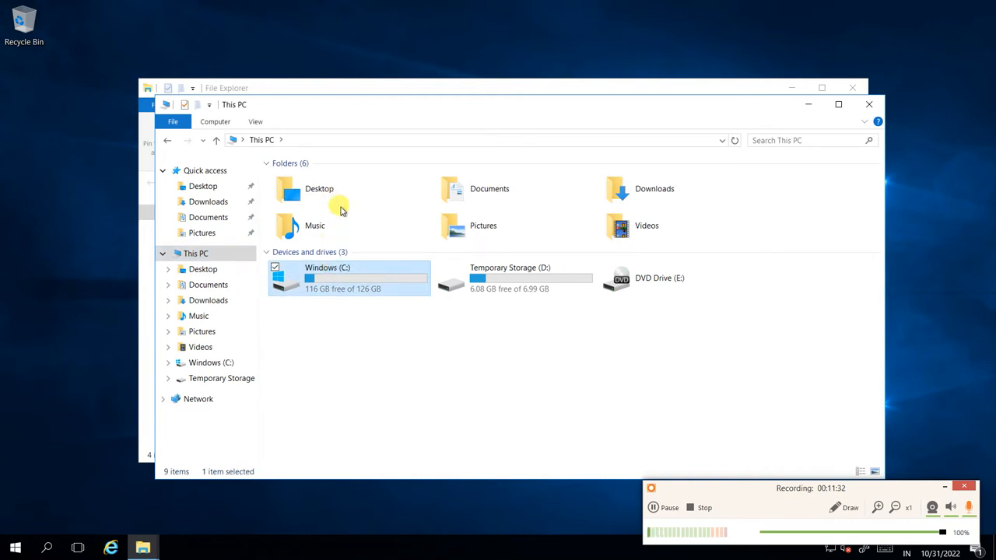
{"action": "key", "text": "Return"}
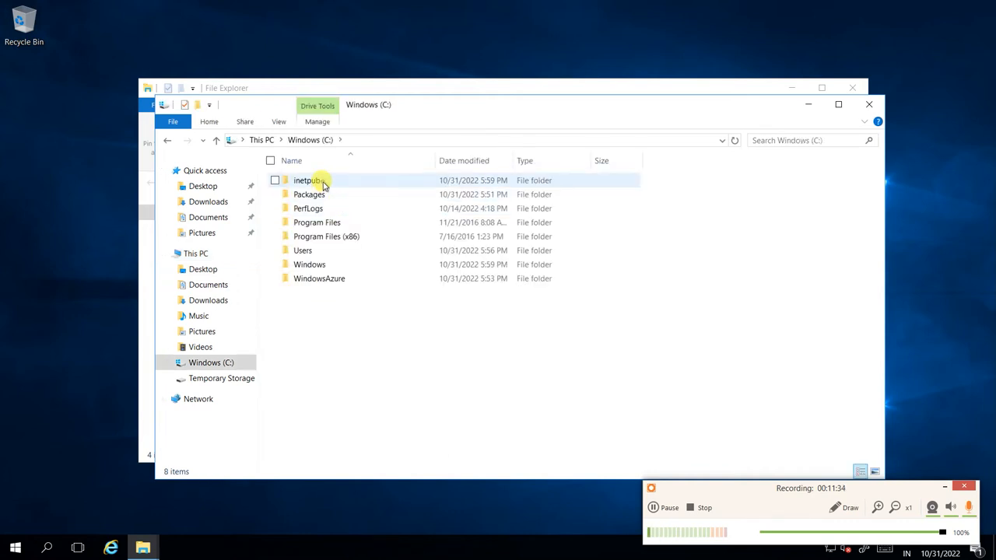
{"action": "left_click", "coordinate": [324, 184]}
{"action": "key", "text": "F2"}
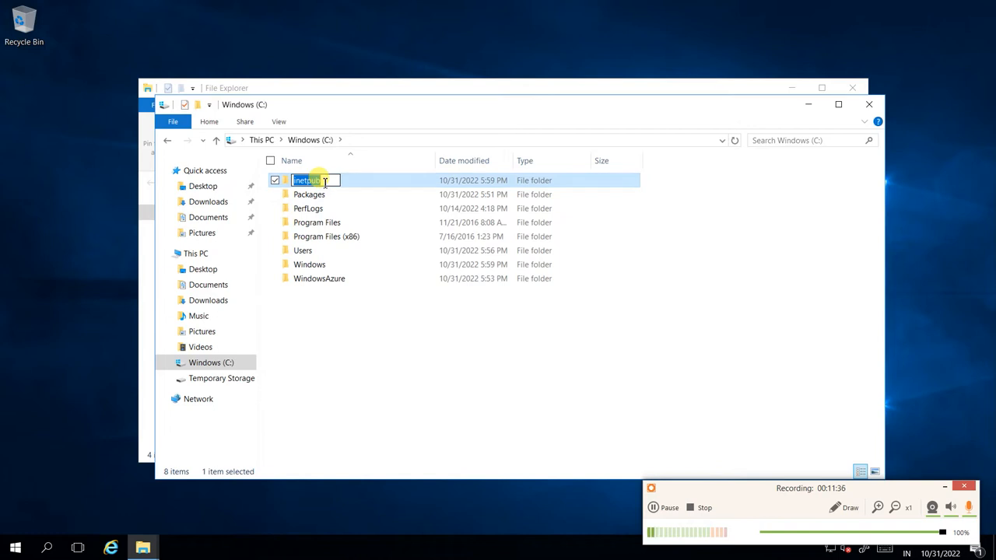
{"action": "double_click", "coordinate": [366, 181]}
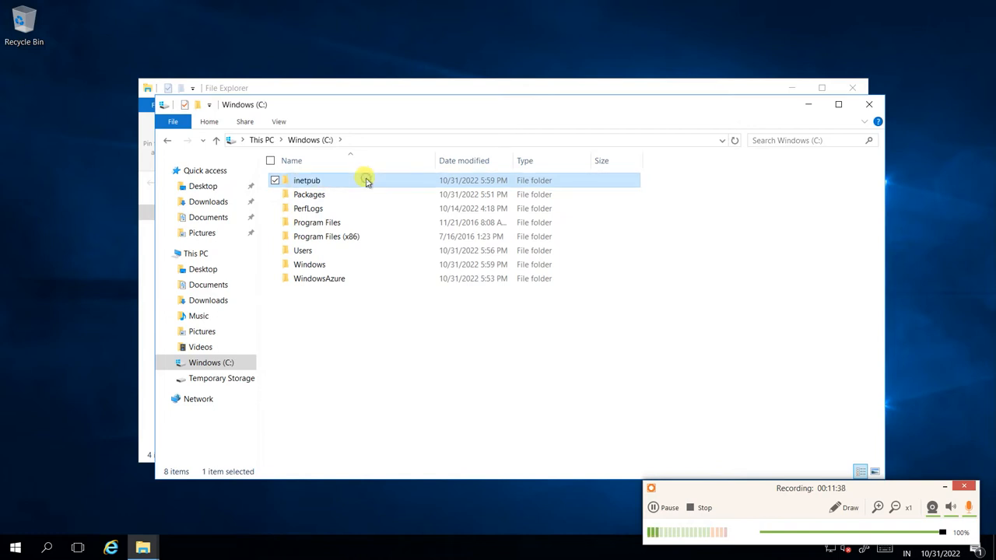
{"action": "left_click", "coordinate": [358, 242]}
{"action": "double_click", "coordinate": [358, 242]}
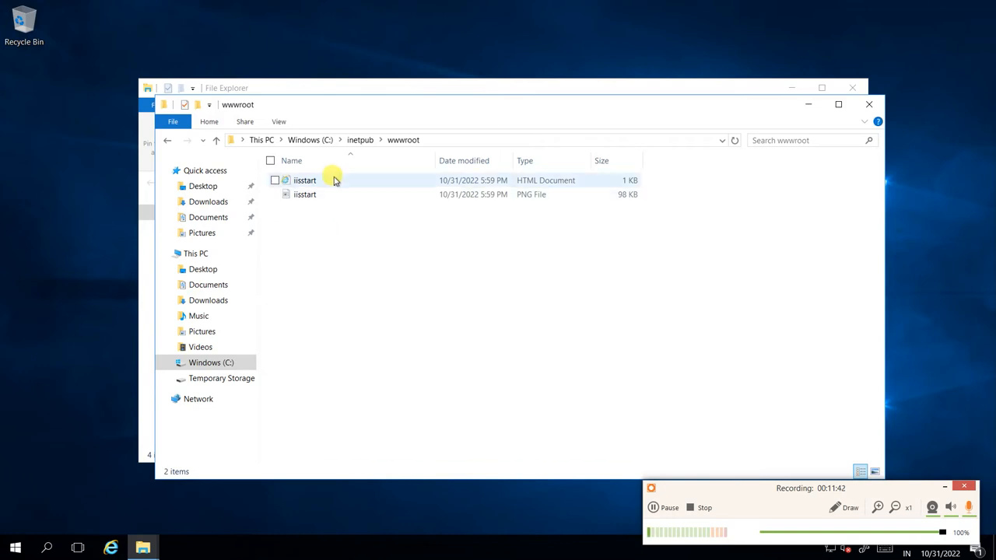
Step: Open iisstart.htm with Notepad
{"action": "right_click", "coordinate": [431, 185]}
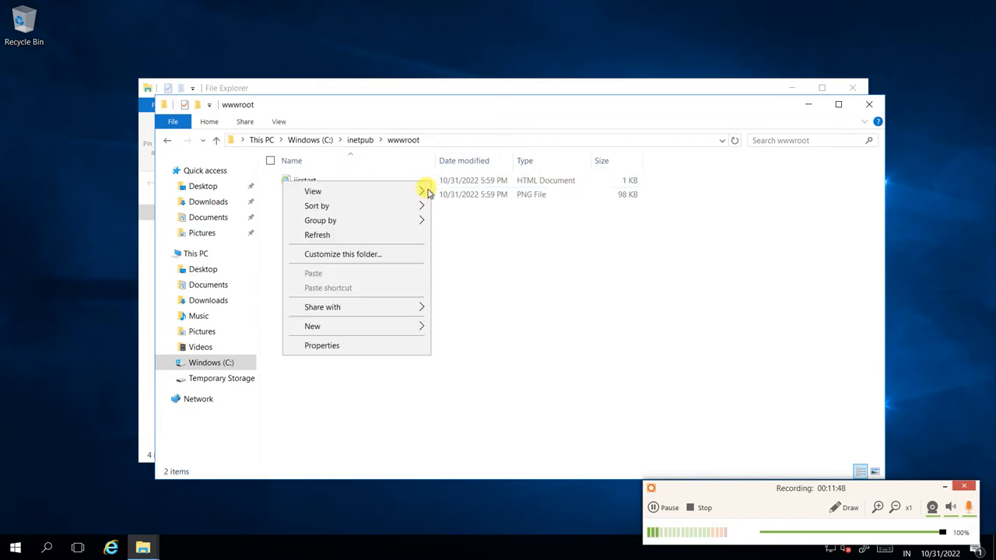
{"action": "left_click", "coordinate": [445, 181]}
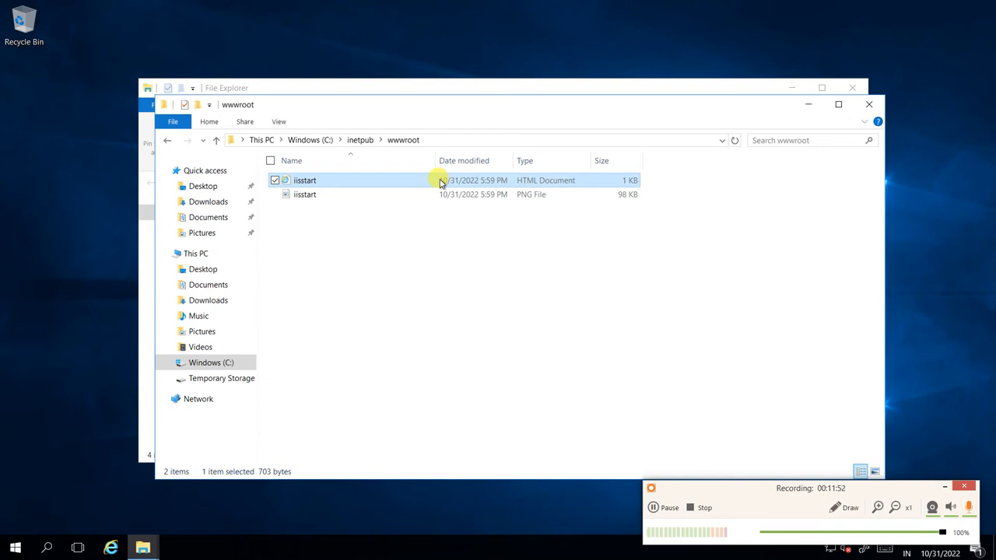
{"action": "right_click", "coordinate": [427, 182]}
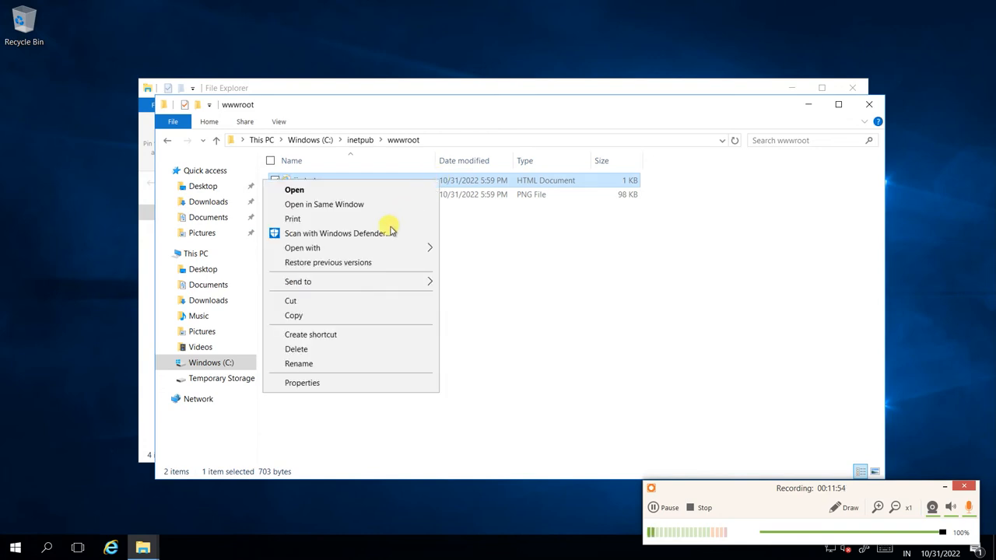
{"action": "mouse_move", "coordinate": [386, 249]}
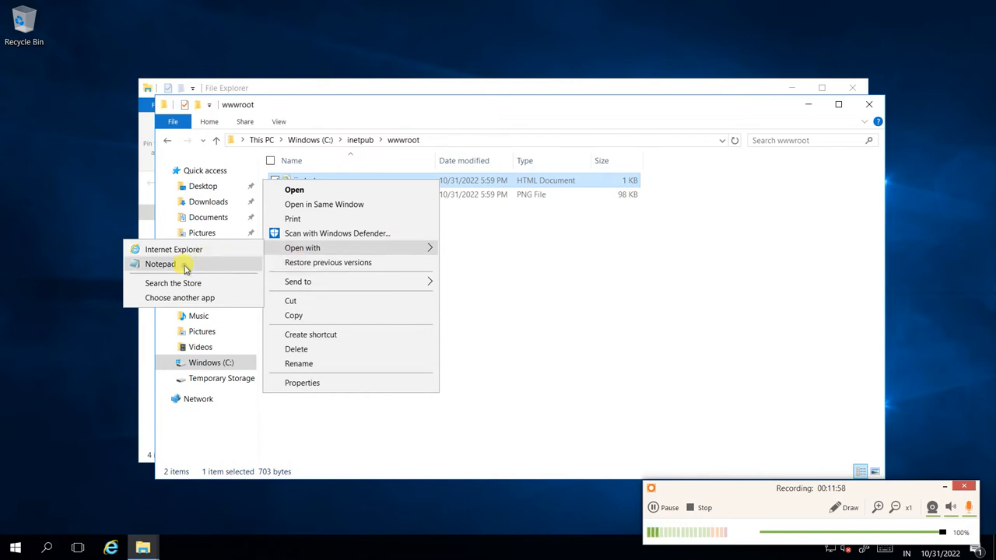
{"action": "left_click", "coordinate": [162, 264]}
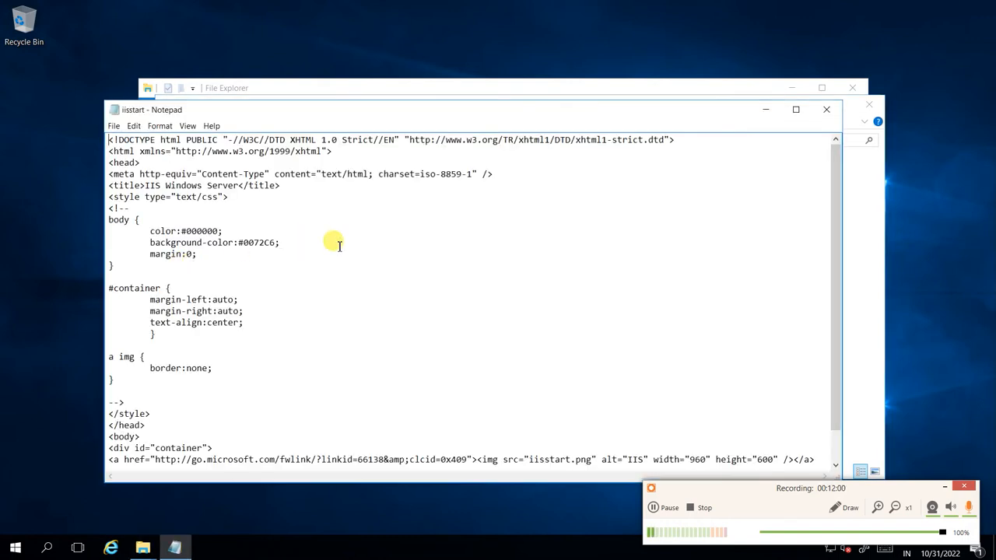
Step: Insert a '<p>This is the VM1 </p>' line below the container div in iisstart.htm
{"action": "scroll", "coordinate": [307, 311], "scroll_direction": "down", "scroll_amount": 1}
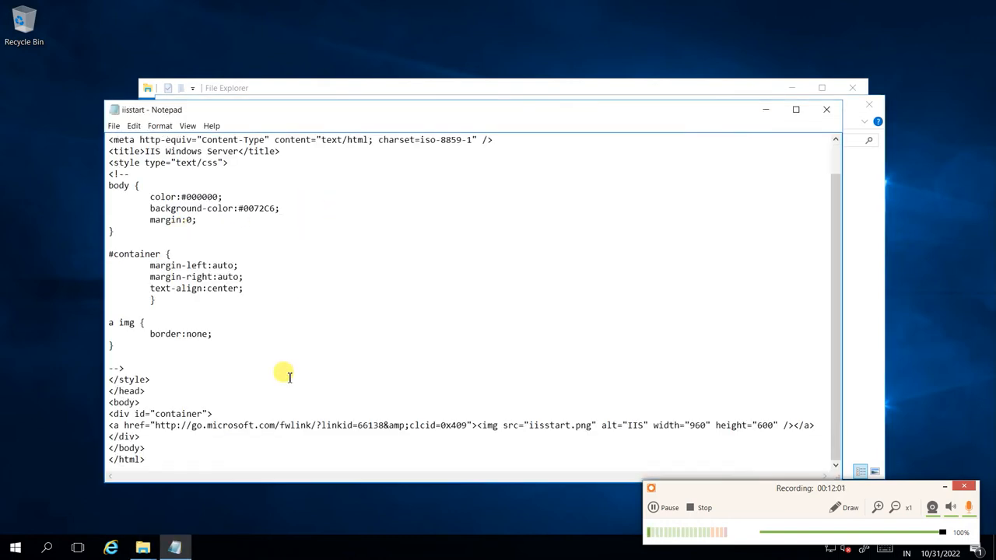
{"action": "left_click", "coordinate": [224, 412]}
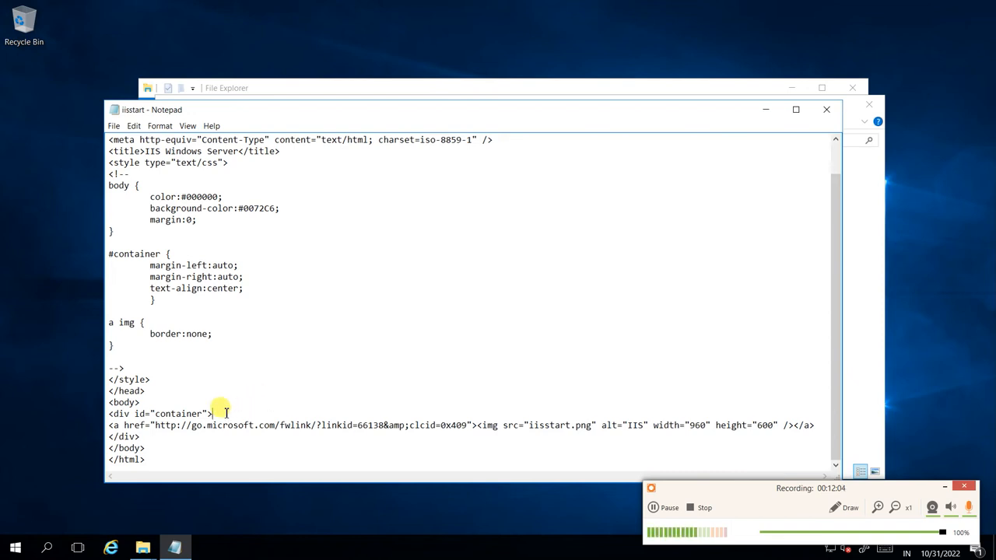
{"action": "key", "text": "Return"}
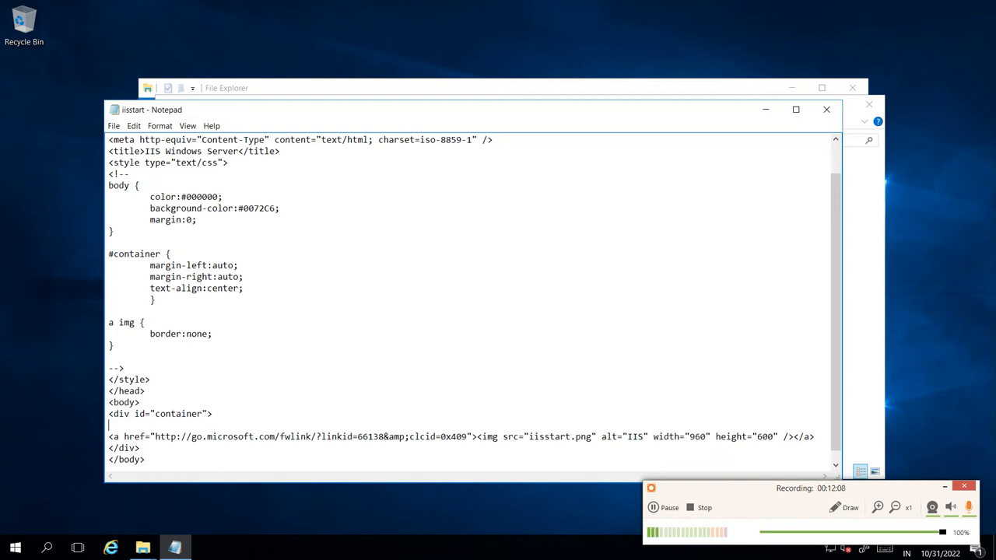
{"action": "type", "text": "<p>This is the VM1 <"}
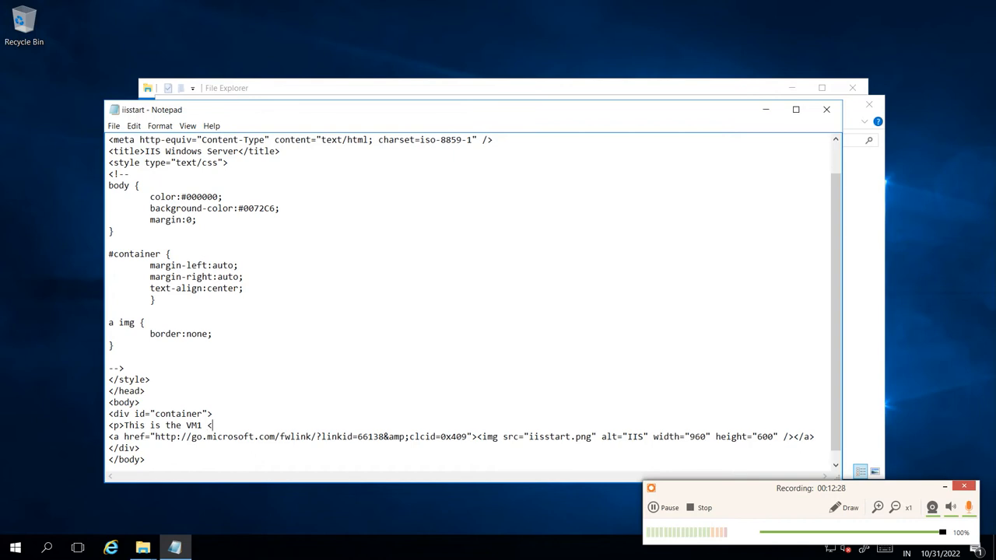
{"action": "type", "text": "/p>"}
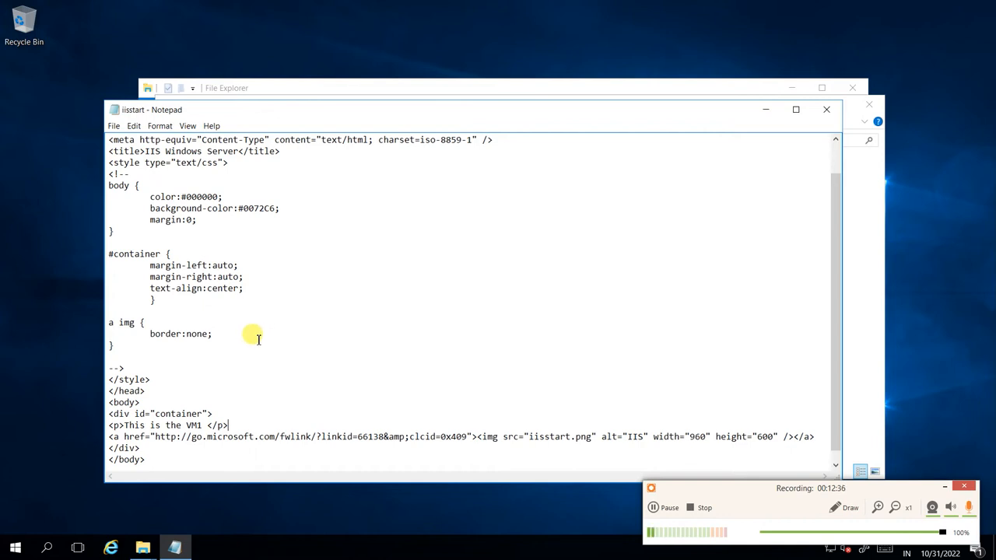
Step: Save iisstart.htm and close Notepad
{"action": "left_click", "coordinate": [114, 127]}
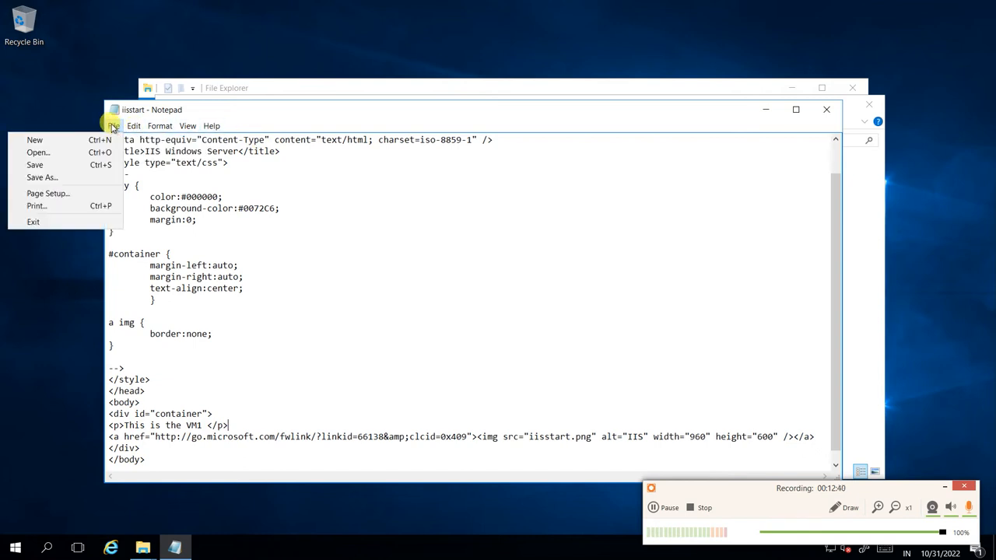
{"action": "left_click", "coordinate": [94, 165]}
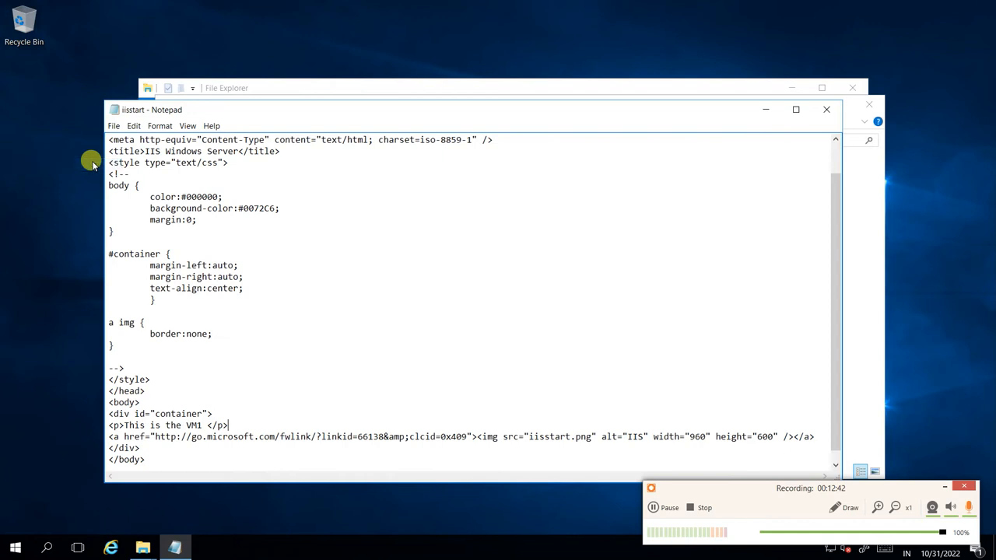
{"action": "left_click", "coordinate": [827, 109]}
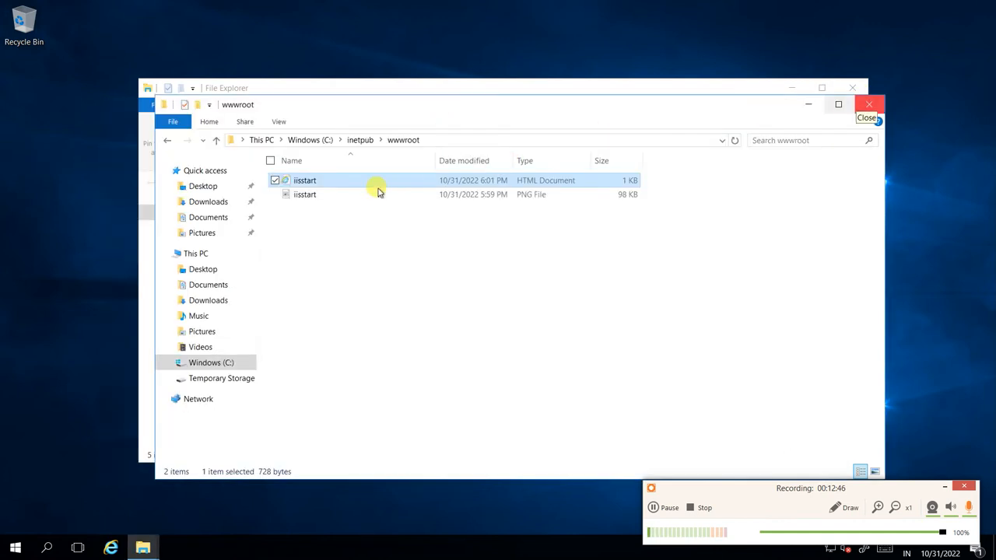
{"action": "double_click", "coordinate": [329, 183]}
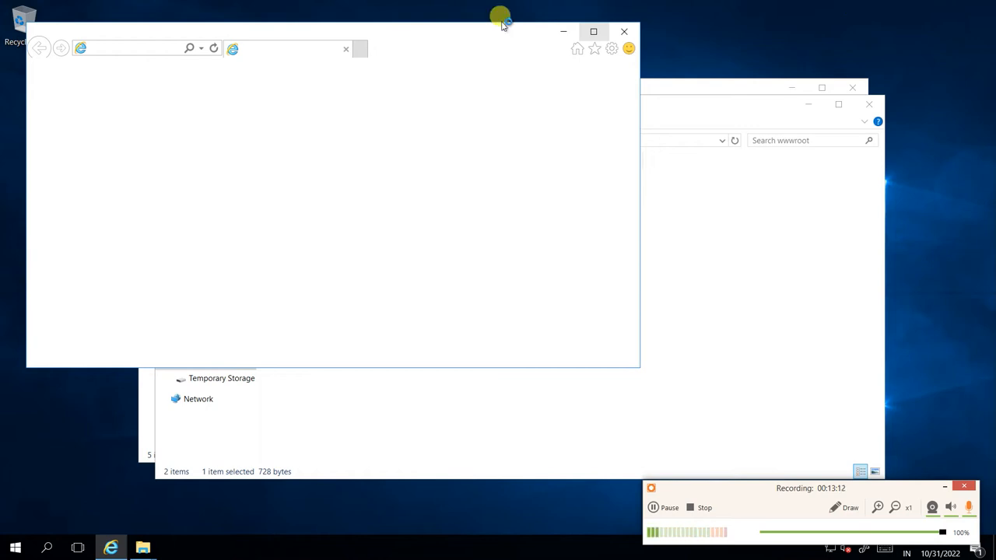
{"action": "left_click", "coordinate": [214, 47]}
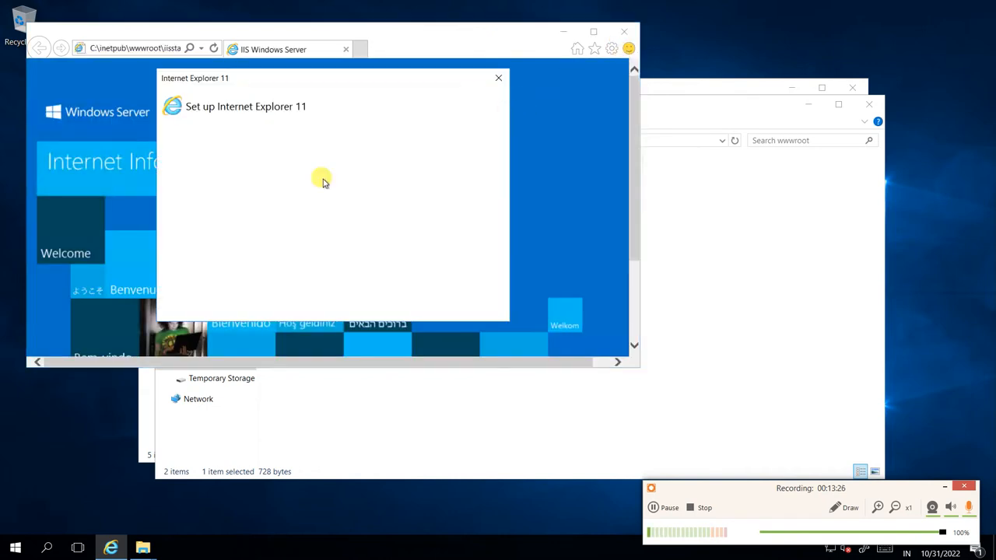
{"action": "left_click", "coordinate": [498, 79]}
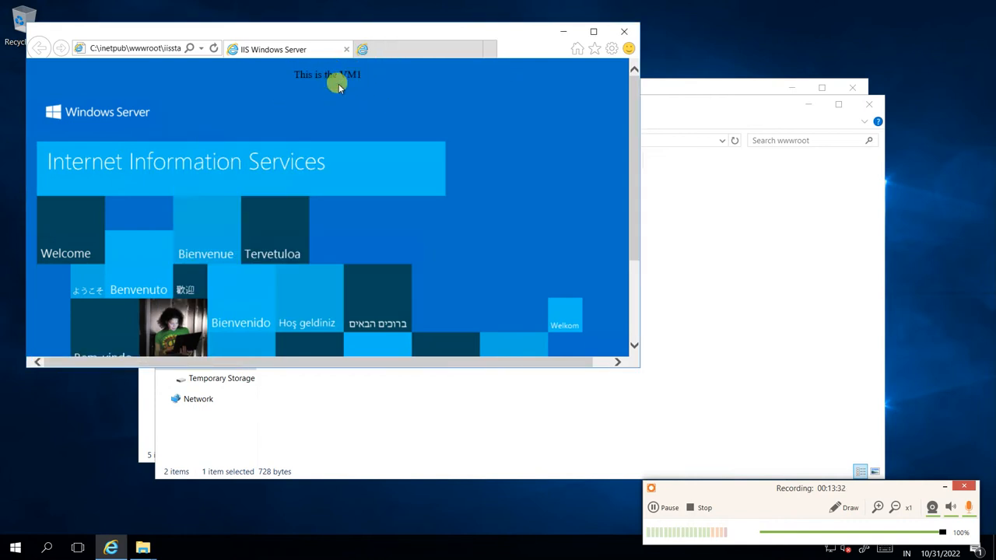
{"action": "left_click", "coordinate": [622, 31]}
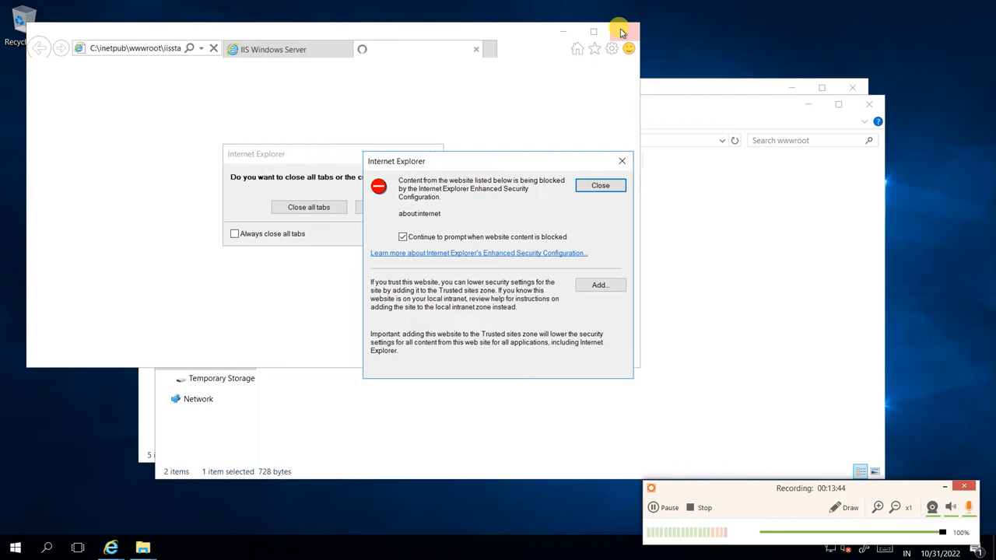
{"action": "left_click", "coordinate": [600, 186]}
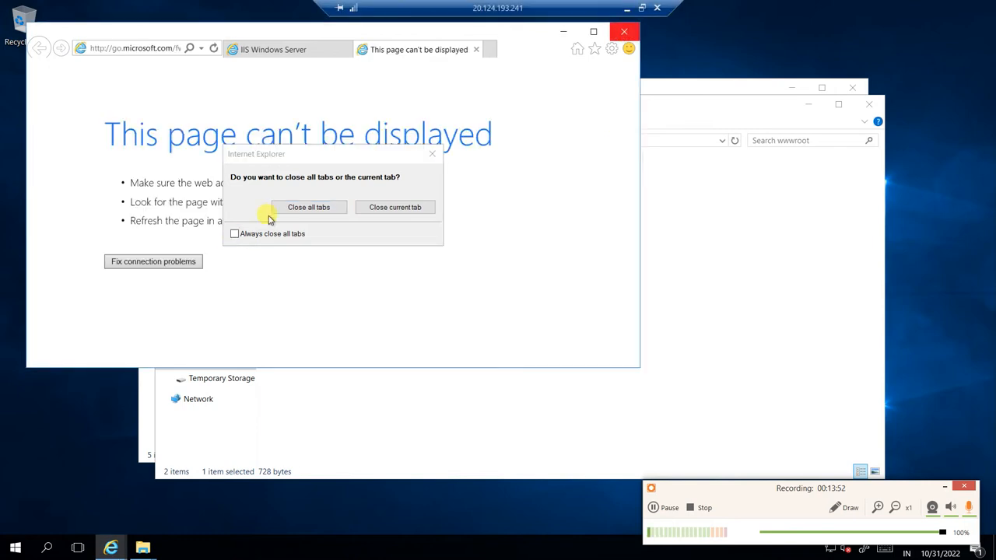
{"action": "left_click", "coordinate": [303, 207]}
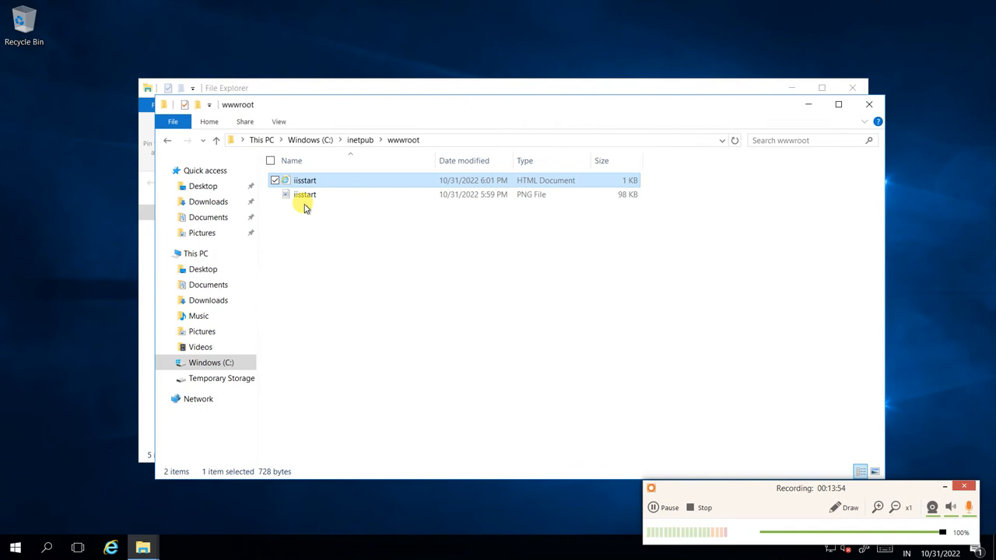
Step: Load VM1's public IP in a Firefox private tab, then VM2's 20.127.105.215 page
{"action": "left_click", "coordinate": [654, 508]}
{"action": "left_click", "coordinate": [658, 508]}
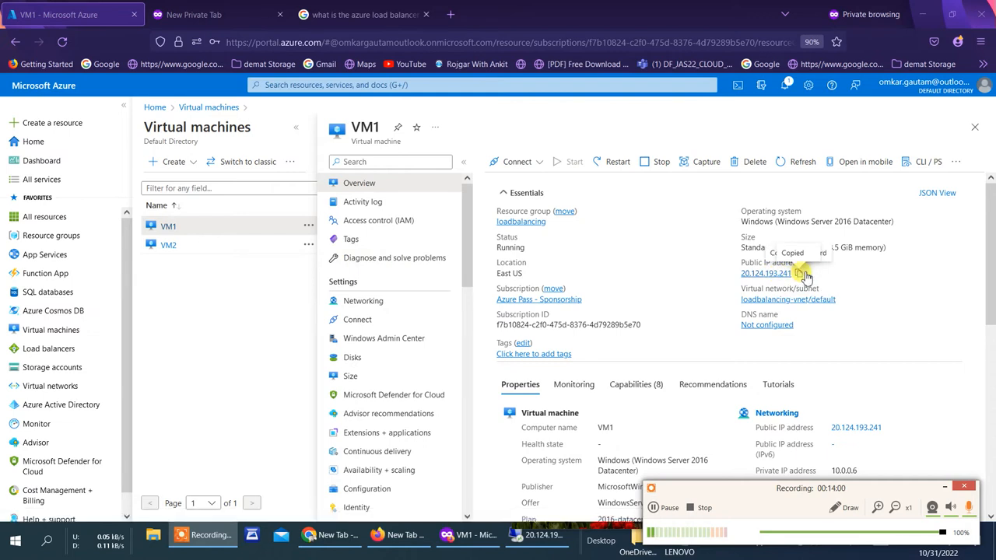
{"action": "left_click", "coordinate": [801, 274]}
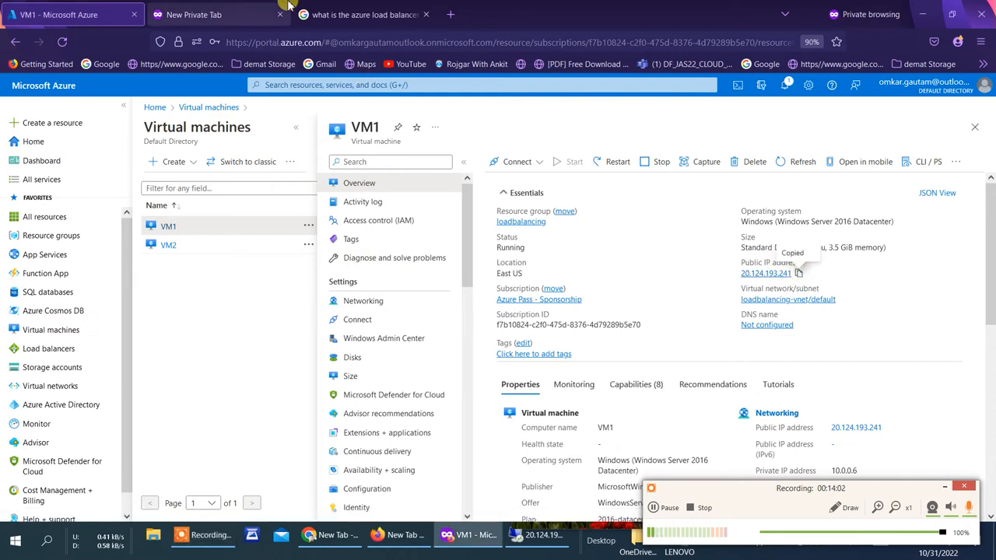
{"action": "left_click", "coordinate": [173, 13]}
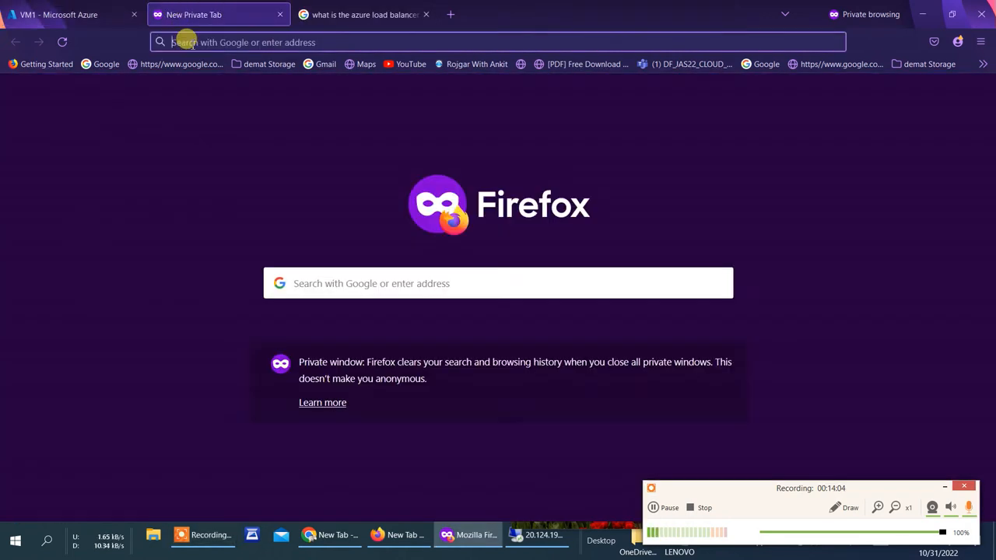
{"action": "left_click", "coordinate": [185, 42]}
{"action": "key", "text": "ctrl+v"}
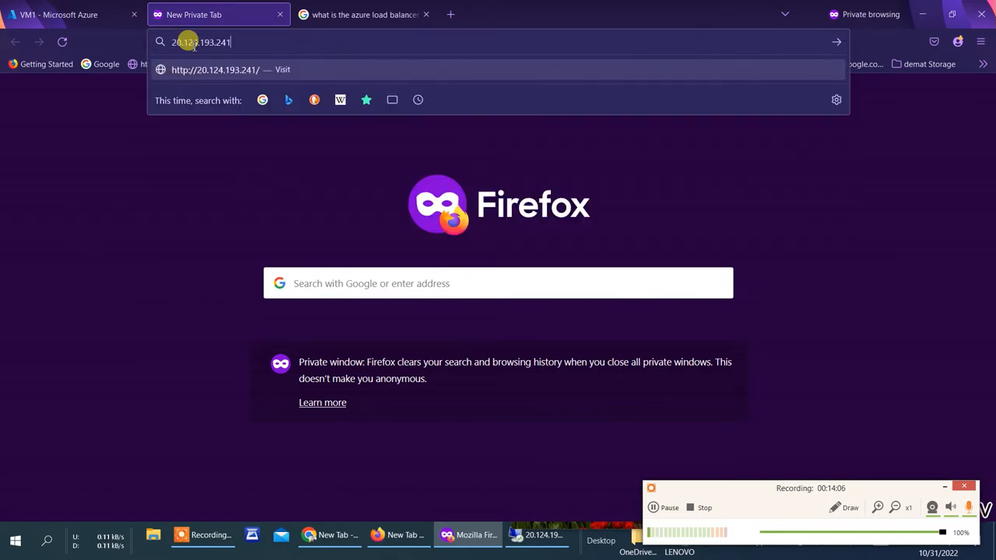
{"action": "key", "text": "Return"}
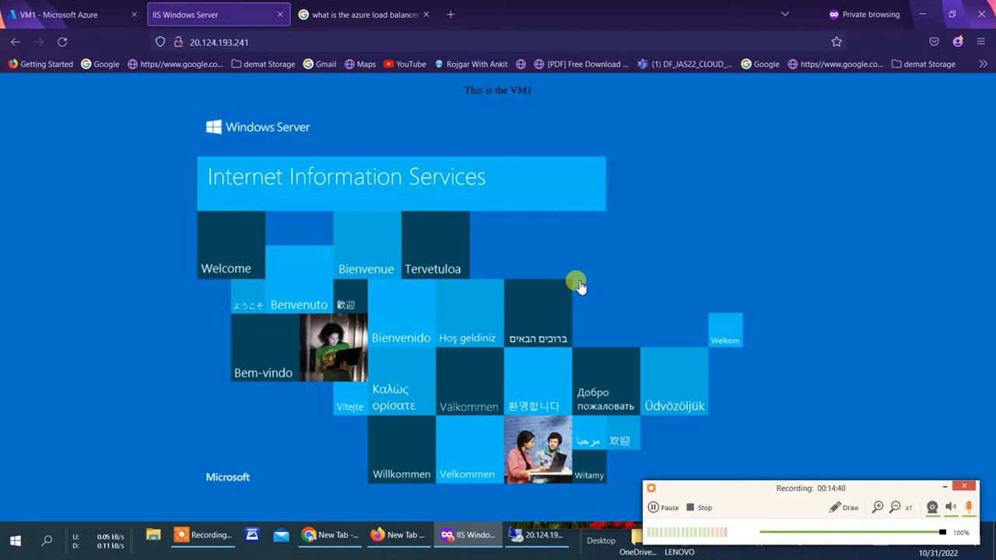
{"action": "left_click", "coordinate": [654, 508]}
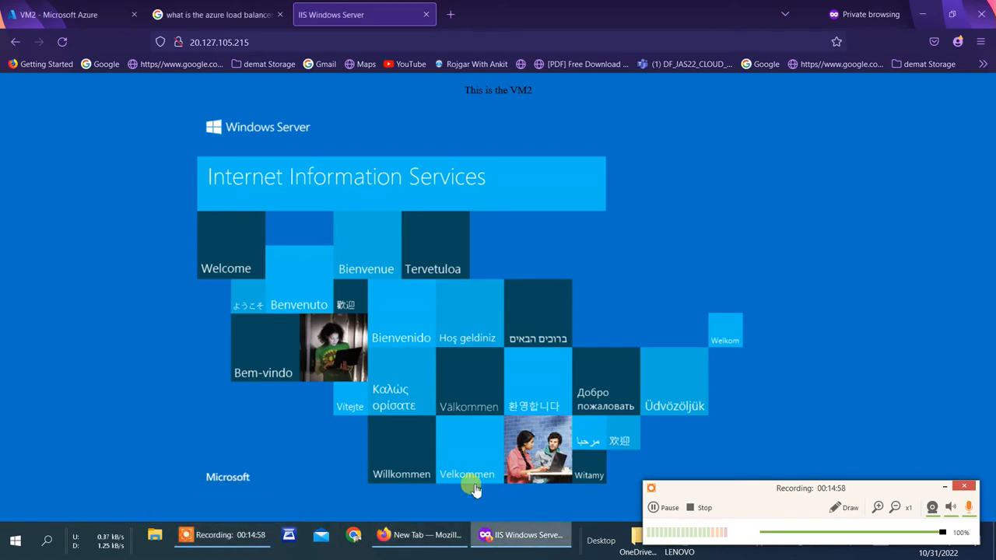
Step: Return to the Azure portal tab and open VM1 from the Virtual machines list
{"action": "left_click", "coordinate": [518, 537]}
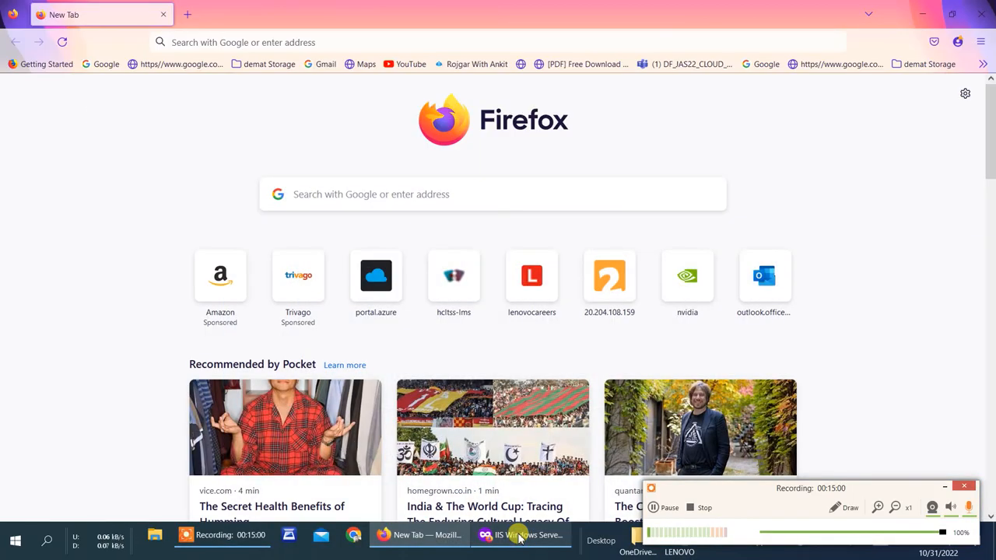
{"action": "left_click", "coordinate": [518, 537]}
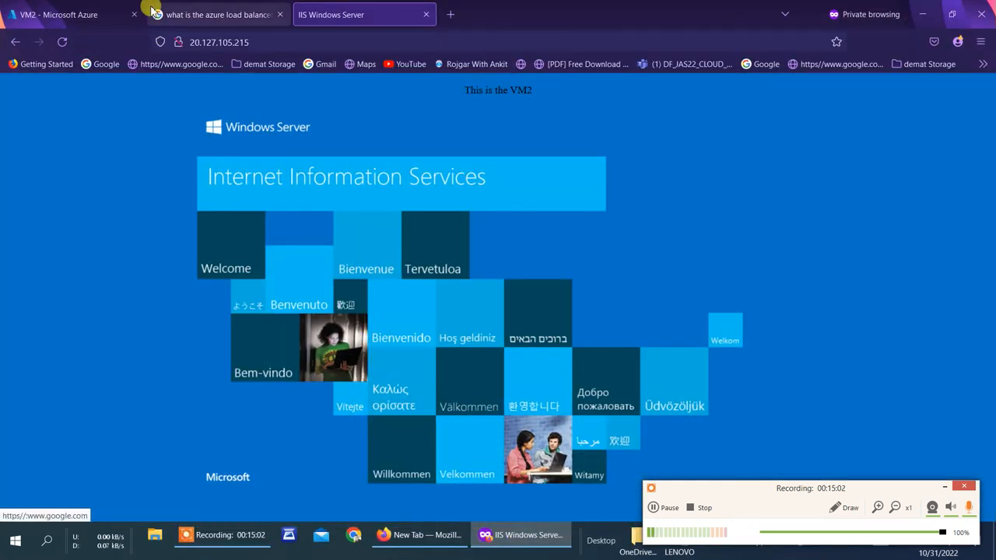
{"action": "left_click", "coordinate": [102, 10]}
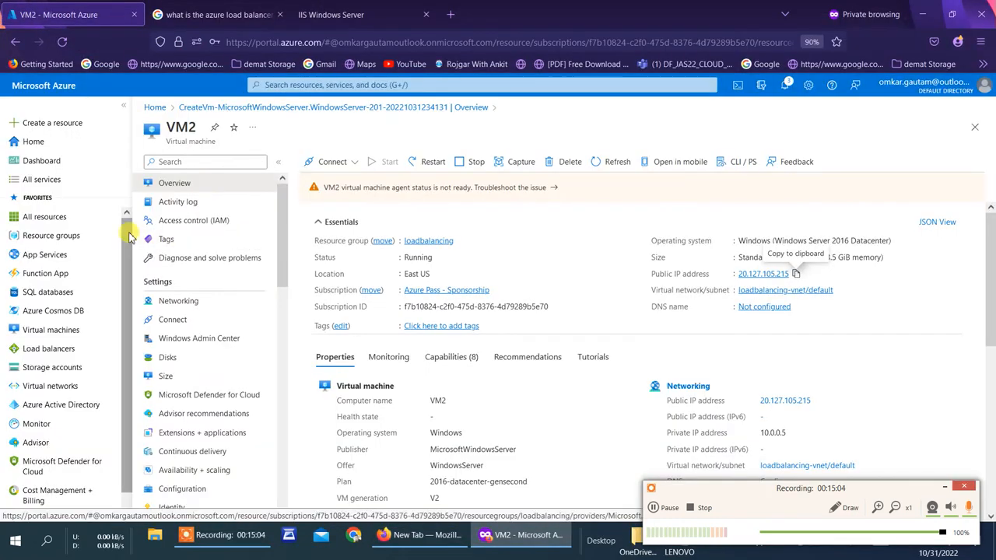
{"action": "left_click", "coordinate": [61, 331]}
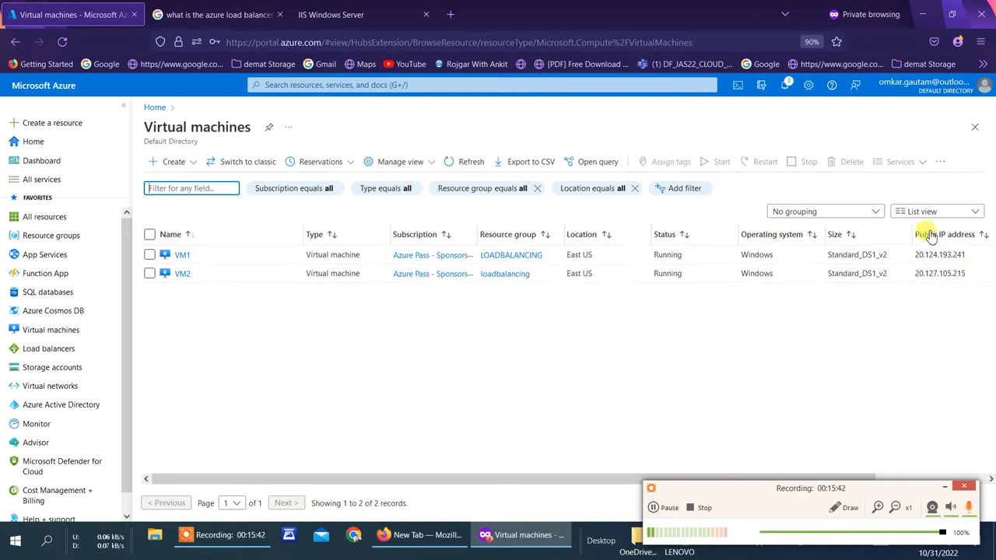
{"action": "left_click", "coordinate": [185, 262]}
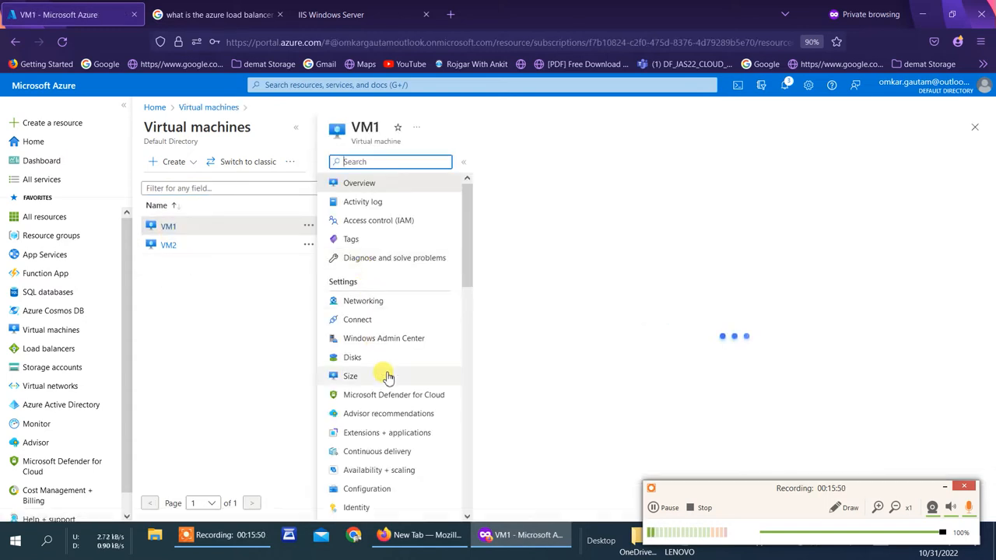
Step: Disassociate the public IP from ipconfig1 on VM1's NIC vm1861 and save
{"action": "left_click", "coordinate": [374, 309]}
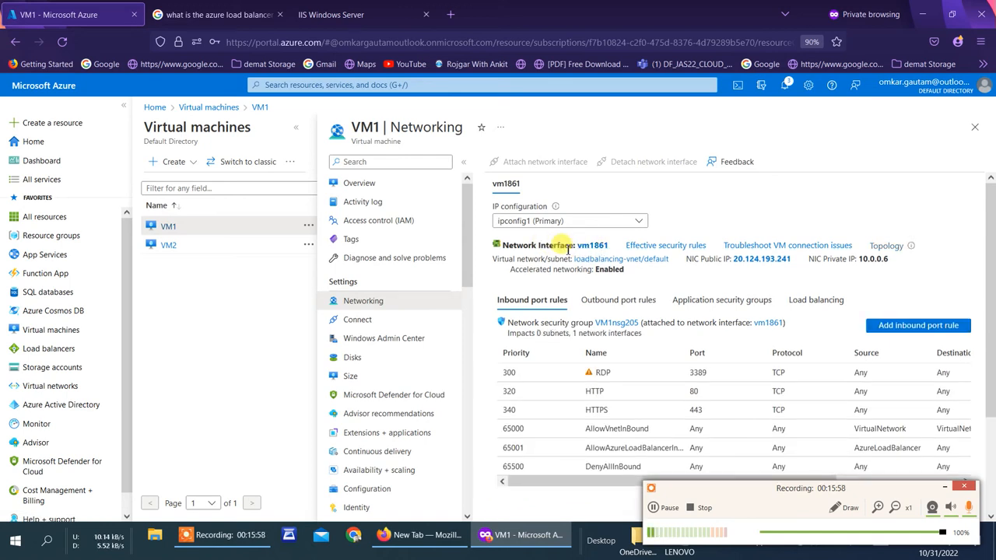
{"action": "left_click", "coordinate": [594, 246]}
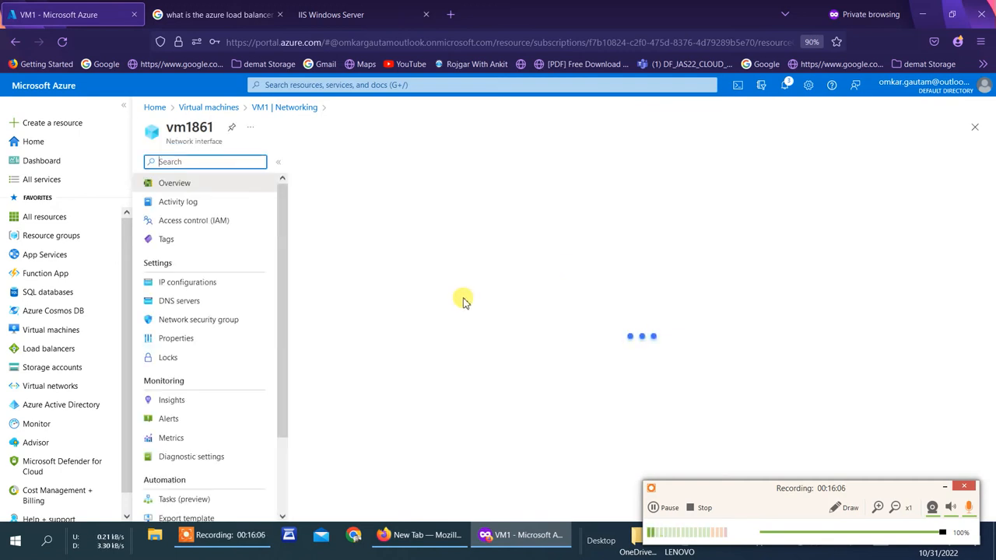
{"action": "left_click", "coordinate": [209, 286]}
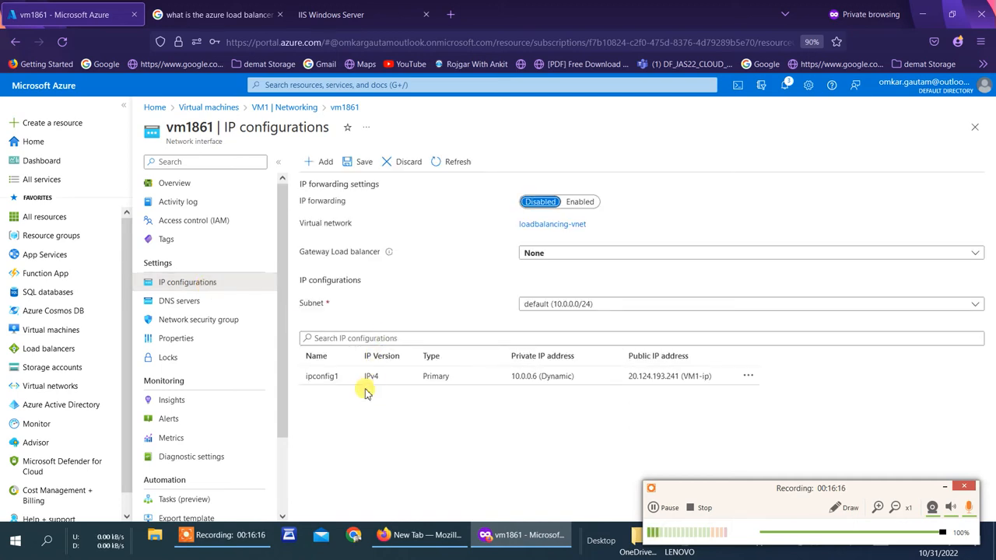
{"action": "left_click", "coordinate": [466, 381]}
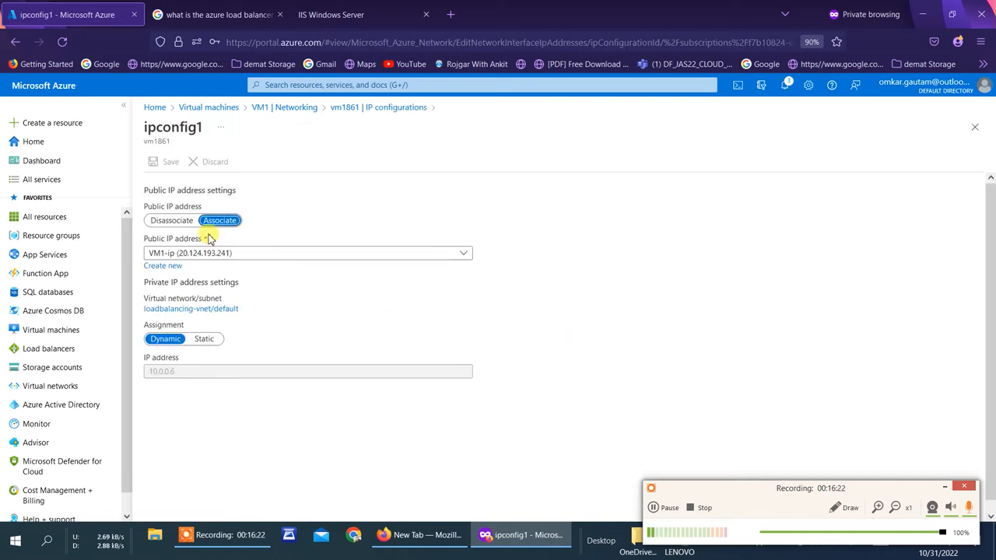
{"action": "left_click", "coordinate": [170, 222]}
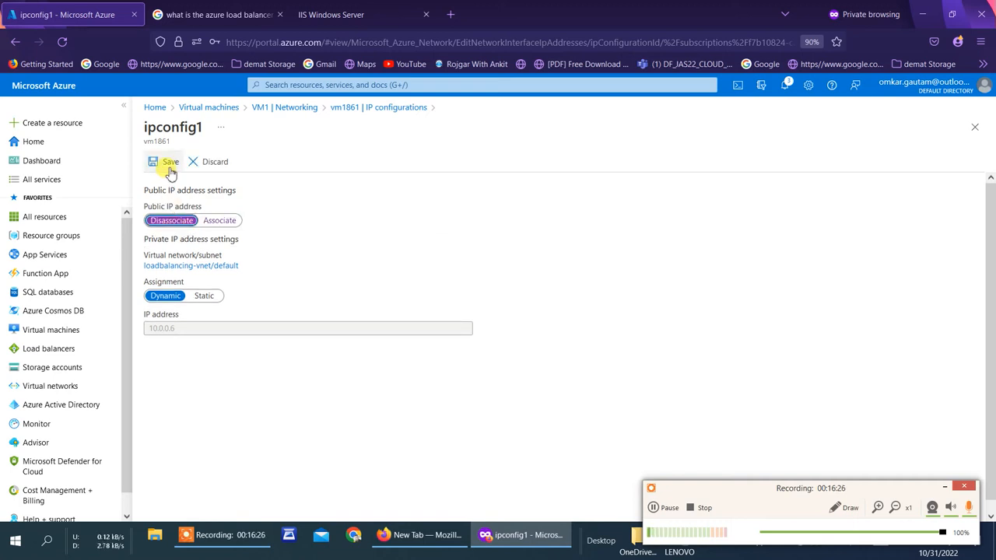
{"action": "left_click", "coordinate": [170, 164]}
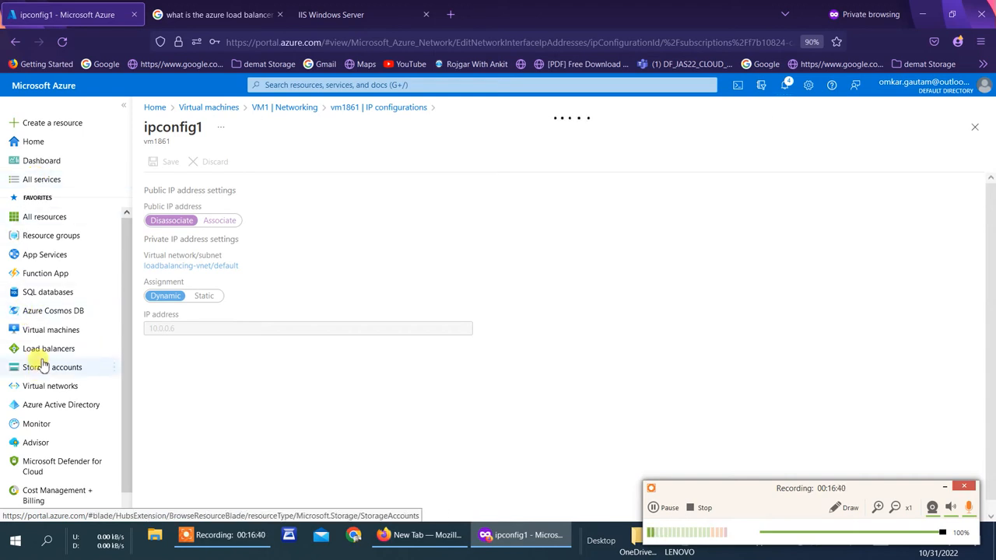
{"action": "left_click", "coordinate": [43, 333]}
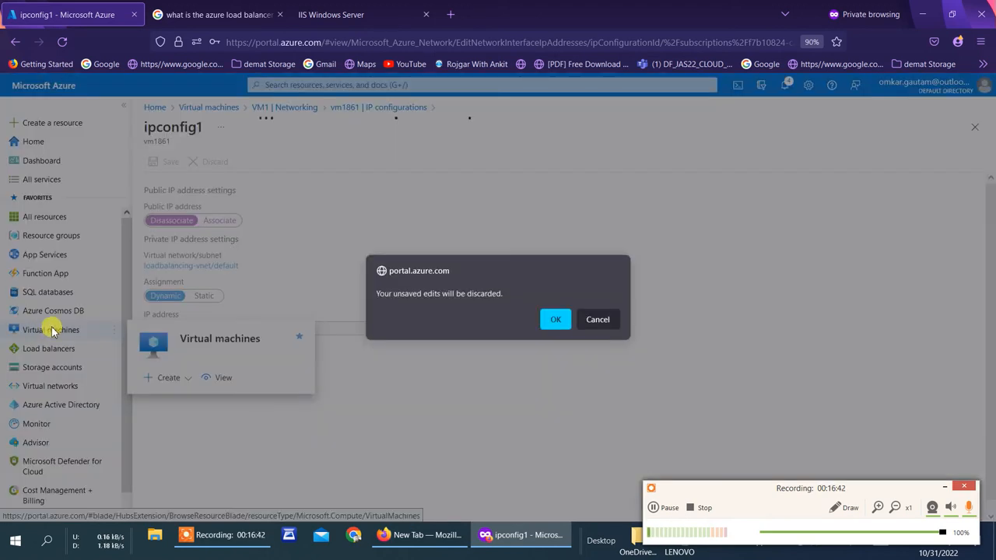
{"action": "left_click", "coordinate": [597, 322]}
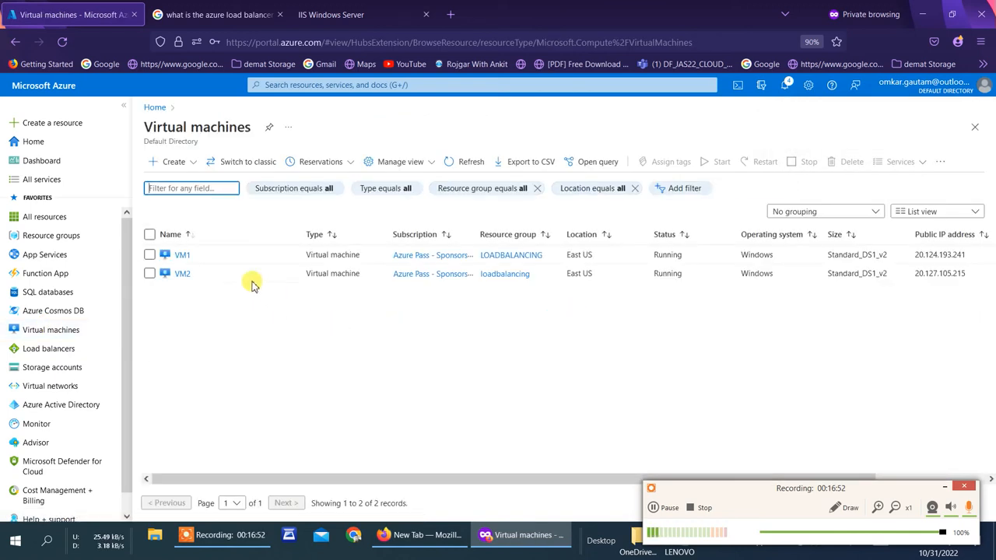
Step: Disassociate the public IP from ipconfig1 on VM2's NIC vm2348 and save
{"action": "left_click", "coordinate": [180, 276]}
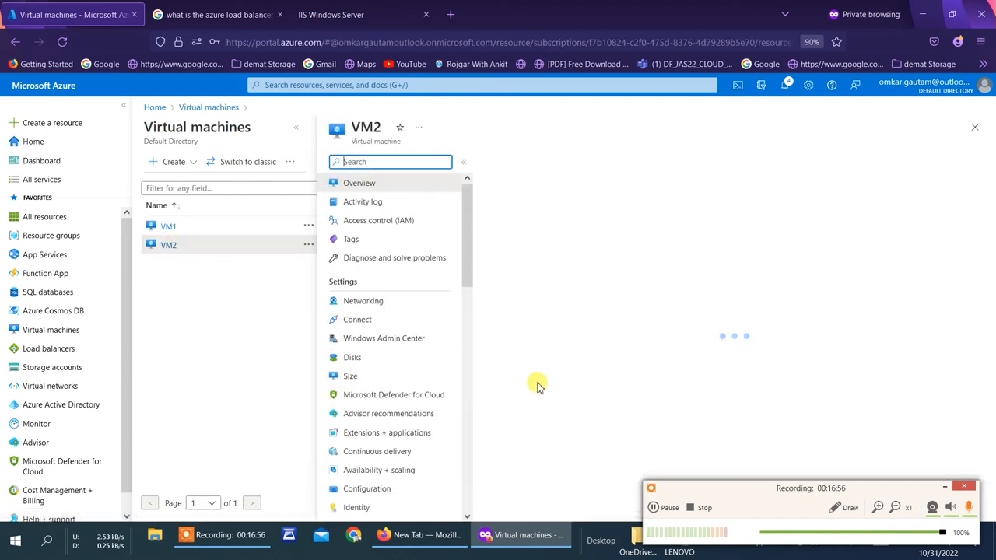
{"action": "left_click", "coordinate": [371, 302]}
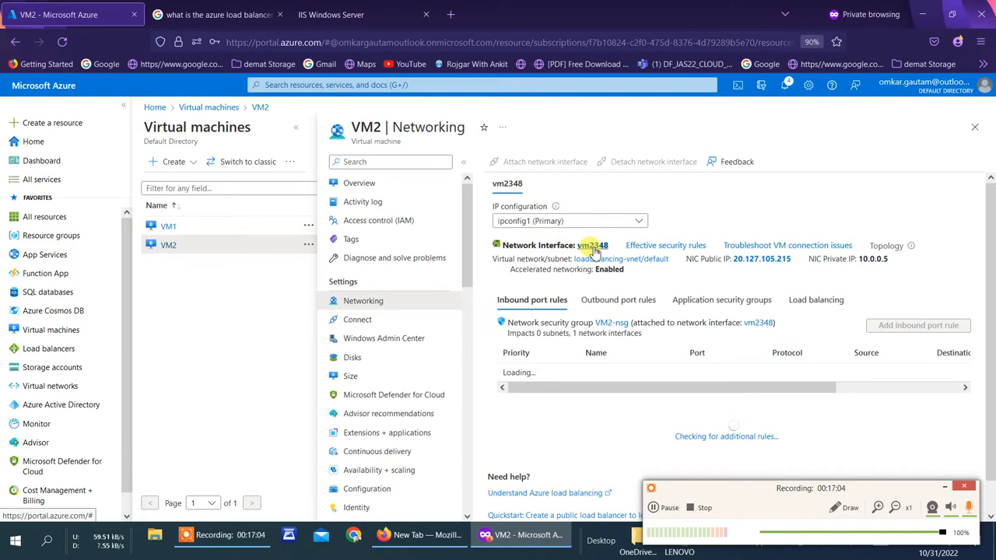
{"action": "left_click", "coordinate": [594, 247]}
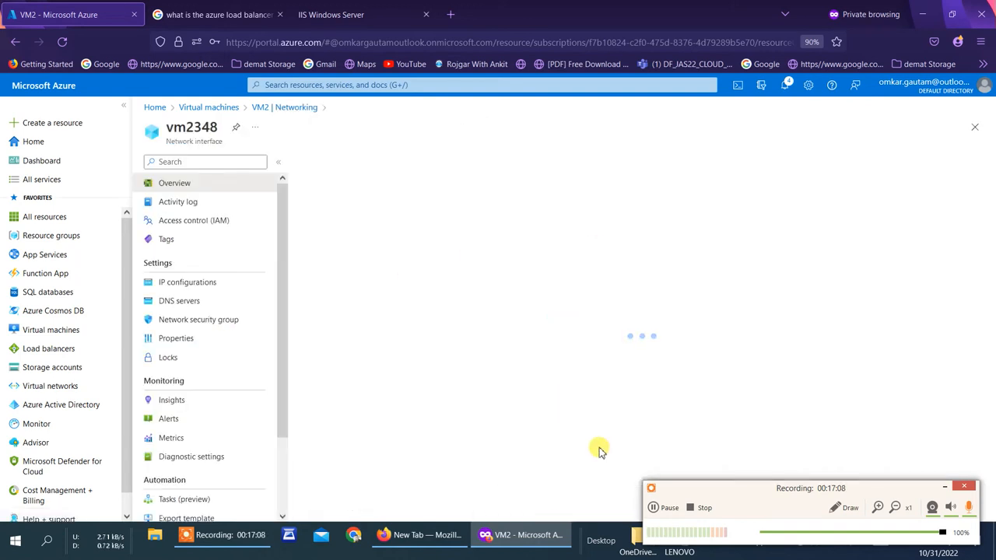
{"action": "left_click", "coordinate": [194, 282]}
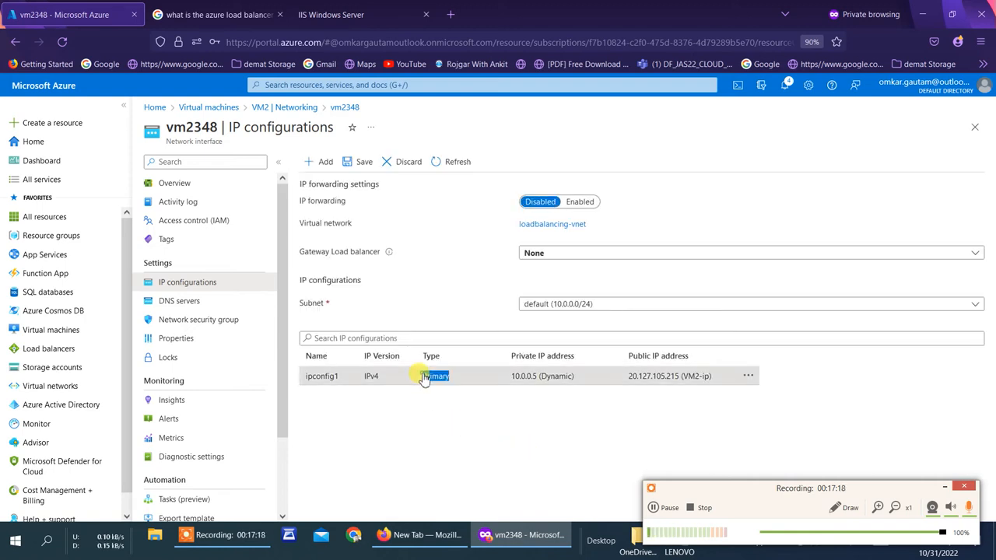
{"action": "left_click", "coordinate": [421, 376]}
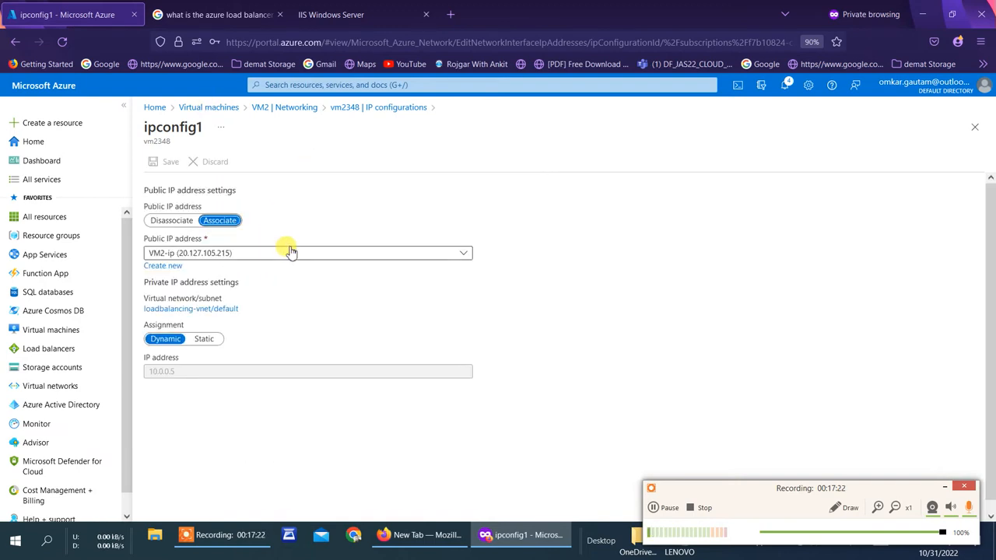
{"action": "left_click", "coordinate": [156, 222]}
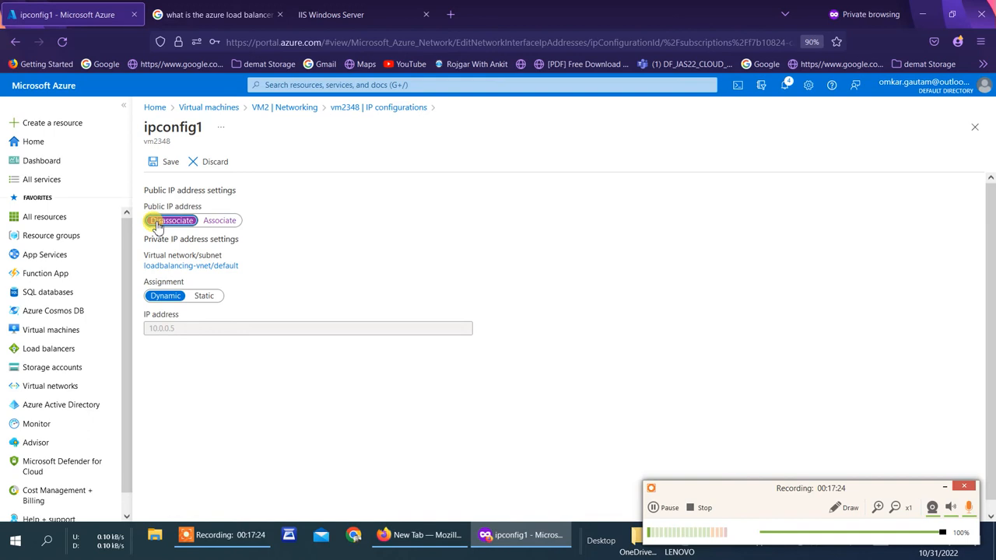
{"action": "left_click", "coordinate": [161, 163]}
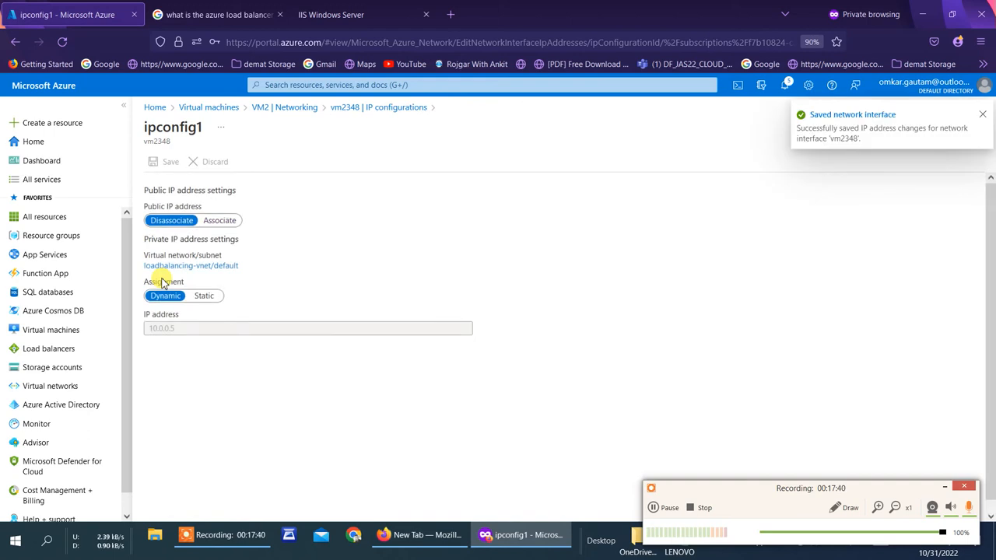
Step: Refresh the Virtual machines list to confirm no public IPs, then search the portal for 'load'
{"action": "left_click", "coordinate": [34, 337]}
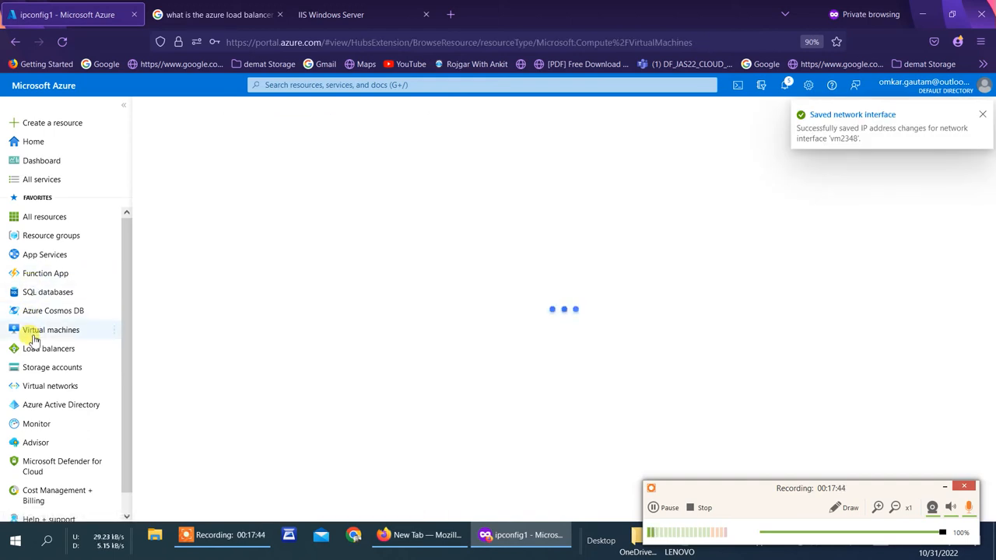
{"action": "left_click", "coordinate": [34, 338]}
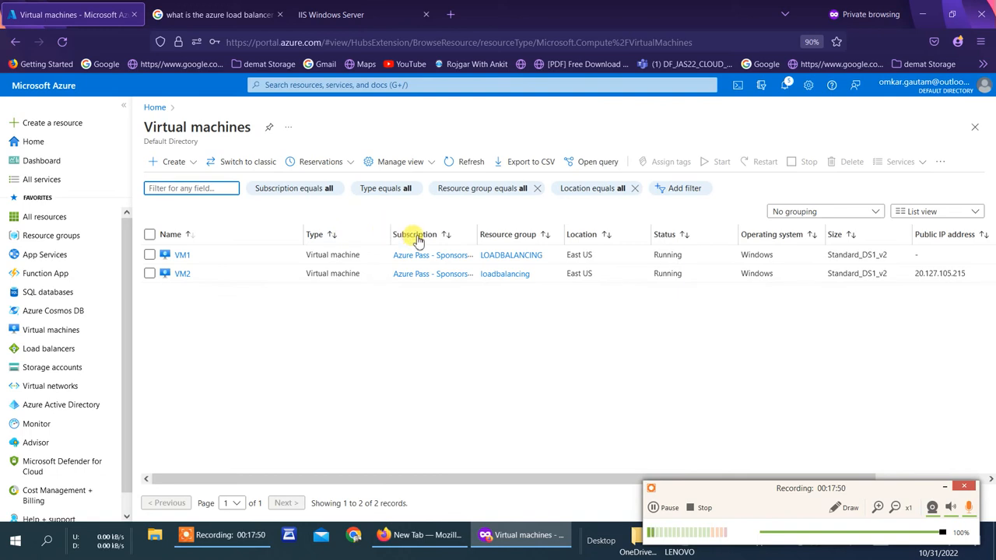
{"action": "left_click", "coordinate": [464, 163]}
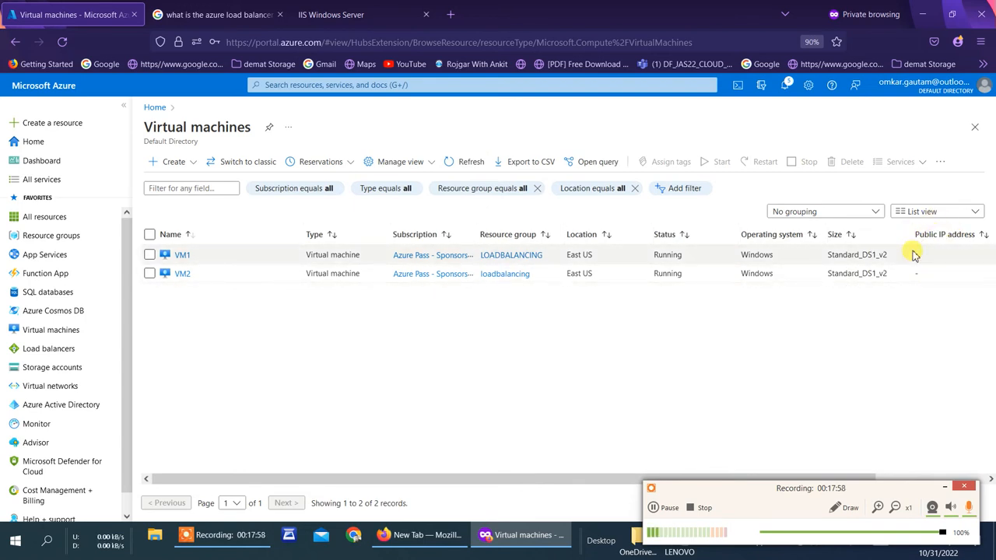
{"action": "left_click", "coordinate": [327, 85]}
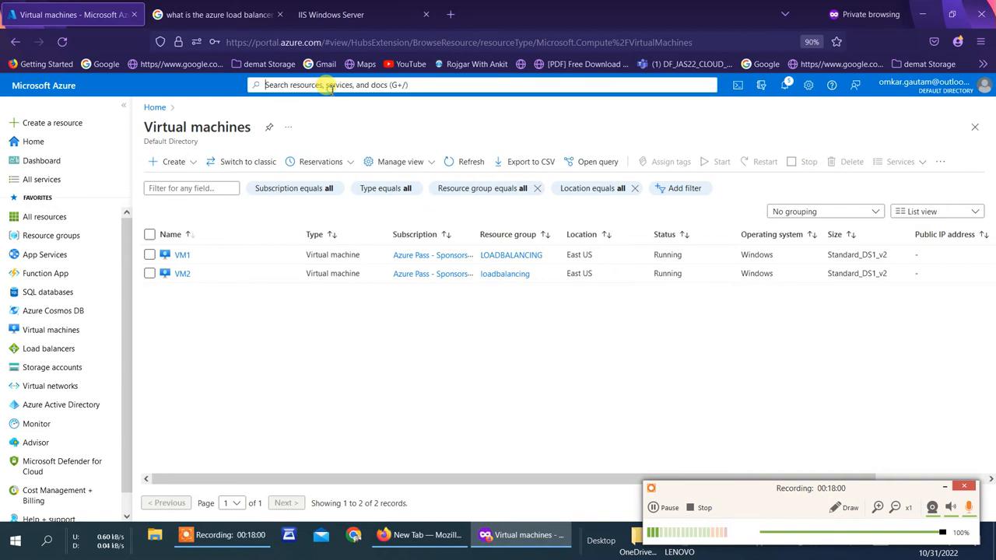
{"action": "type", "text": "load"}
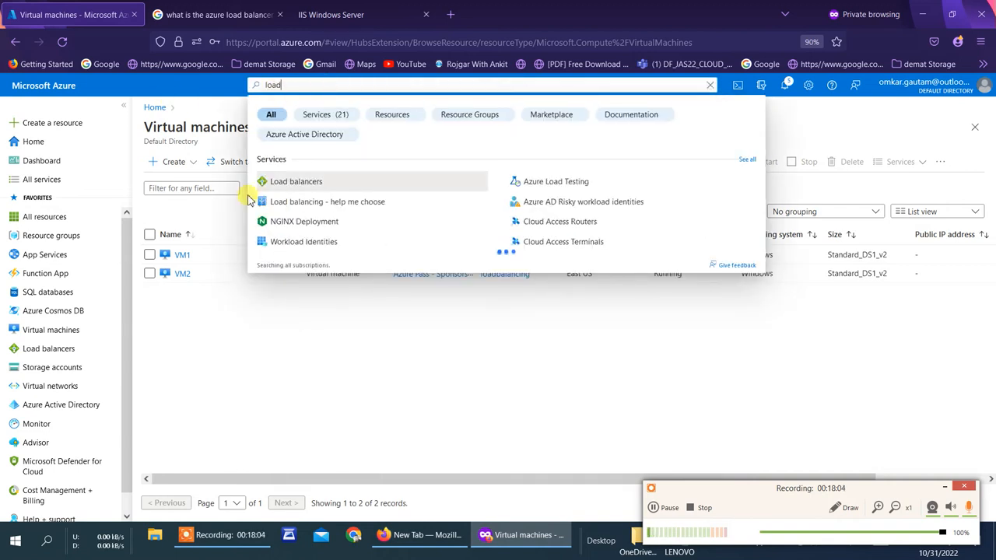
Step: Open the Load balancers service and start creating a new load balancer
{"action": "left_click", "coordinate": [292, 182]}
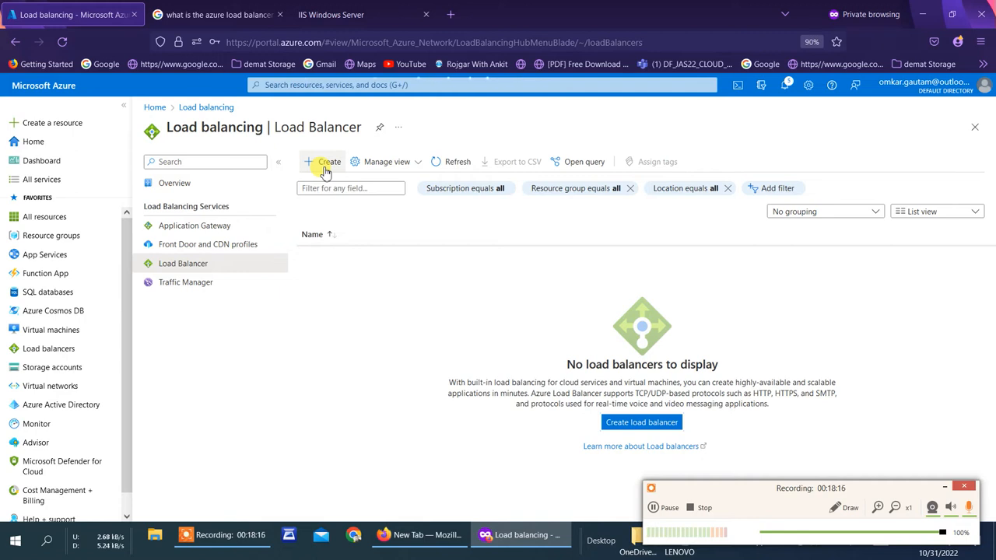
{"action": "left_click", "coordinate": [326, 170]}
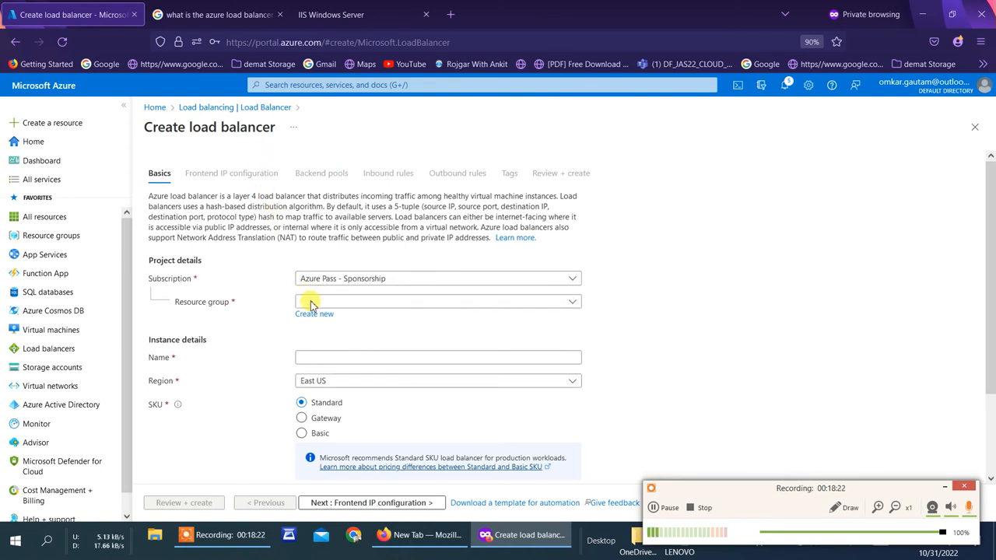
Step: Set resource group loadbalancing, name test-laodbalancer, Basic SKU and Public type, then go to frontend IP
{"action": "left_click", "coordinate": [310, 305]}
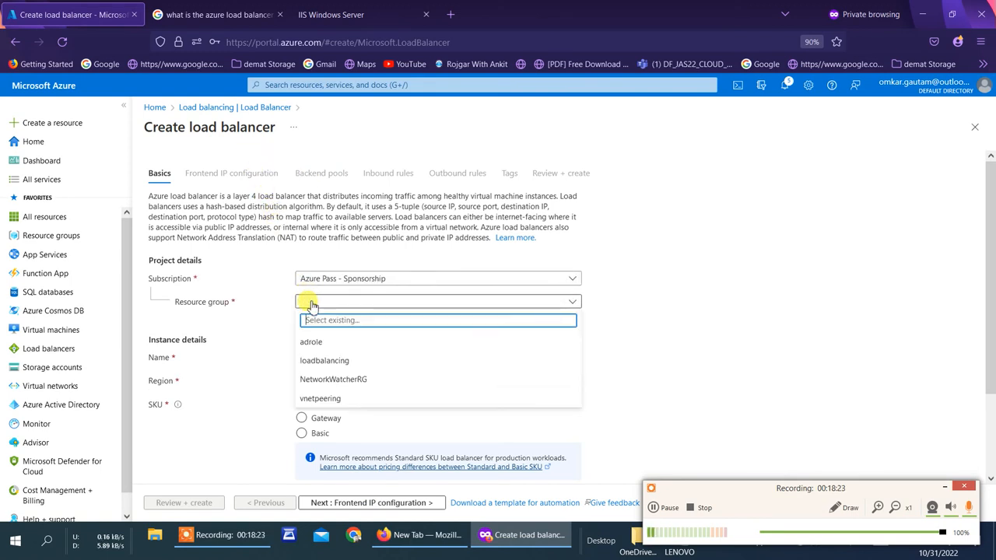
{"action": "left_click", "coordinate": [317, 362]}
{"action": "scroll", "coordinate": [315, 354], "scroll_direction": "down", "scroll_amount": 1}
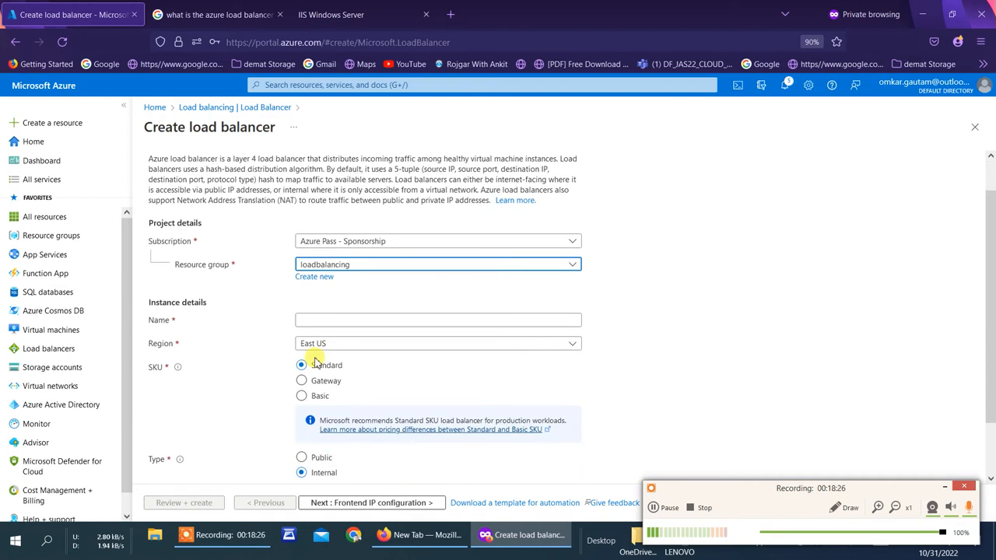
{"action": "left_click", "coordinate": [316, 323]}
{"action": "scroll", "coordinate": [316, 323], "scroll_direction": "down", "scroll_amount": 1}
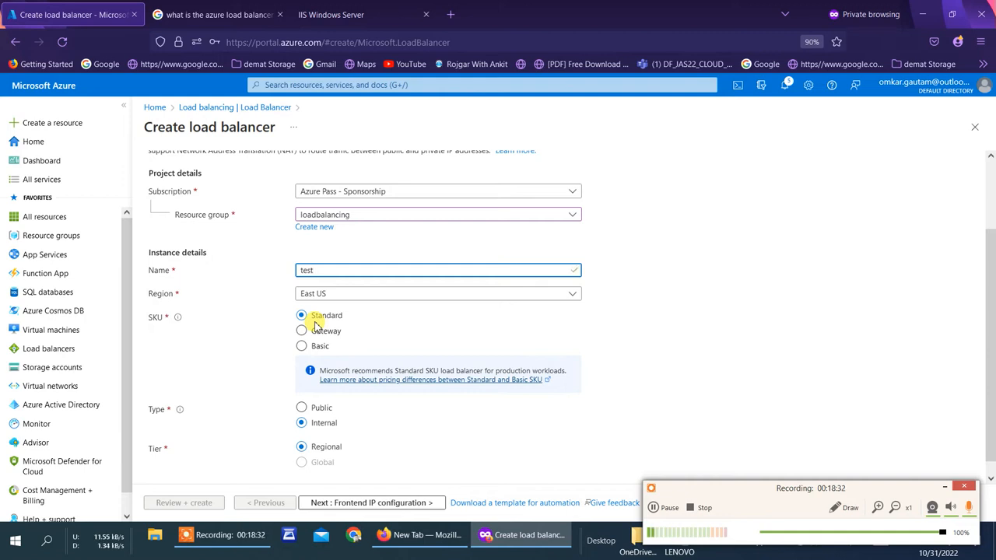
{"action": "type", "text": "test-laodbalancer"}
{"action": "scroll", "coordinate": [315, 326], "scroll_direction": "down", "scroll_amount": 1}
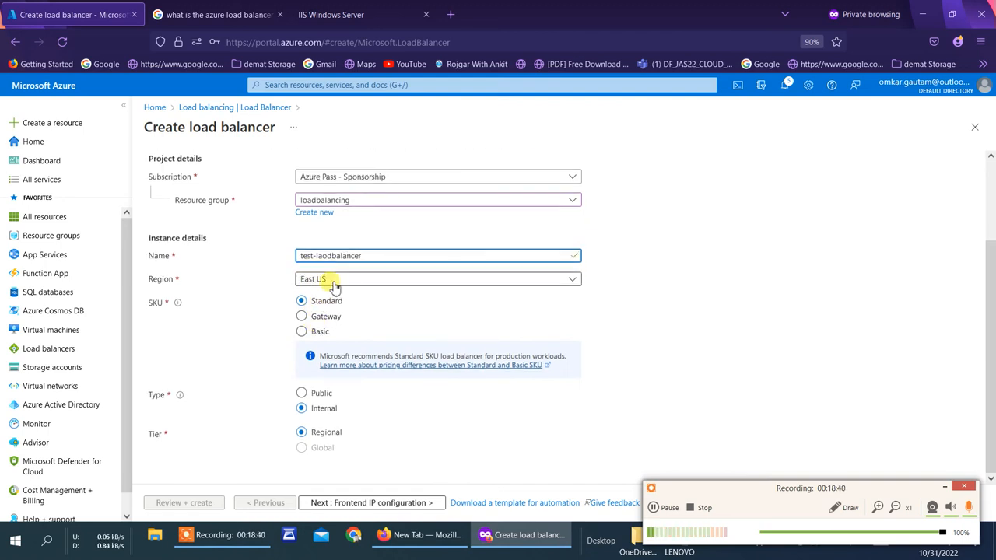
{"action": "left_click", "coordinate": [302, 333]}
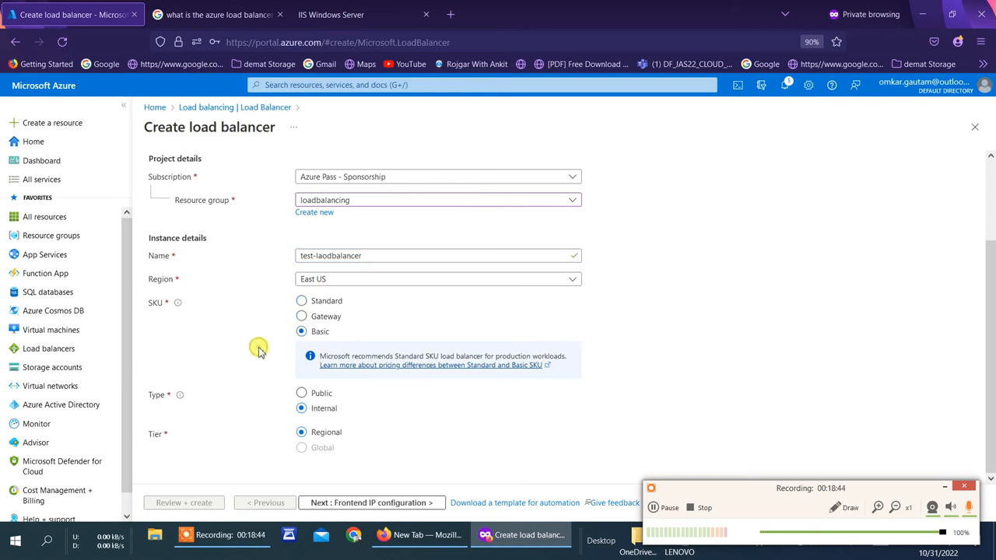
{"action": "left_click", "coordinate": [301, 394]}
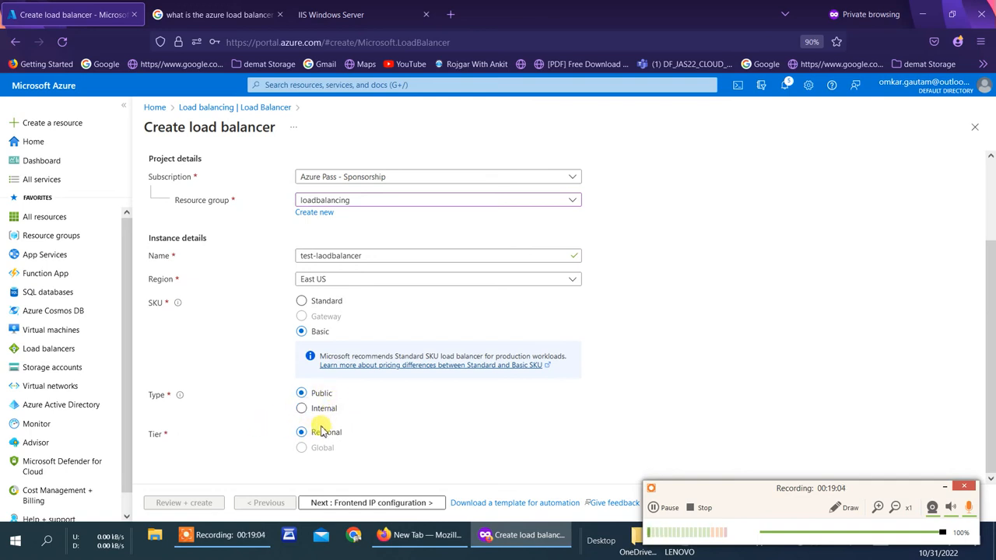
{"action": "left_click", "coordinate": [349, 503]}
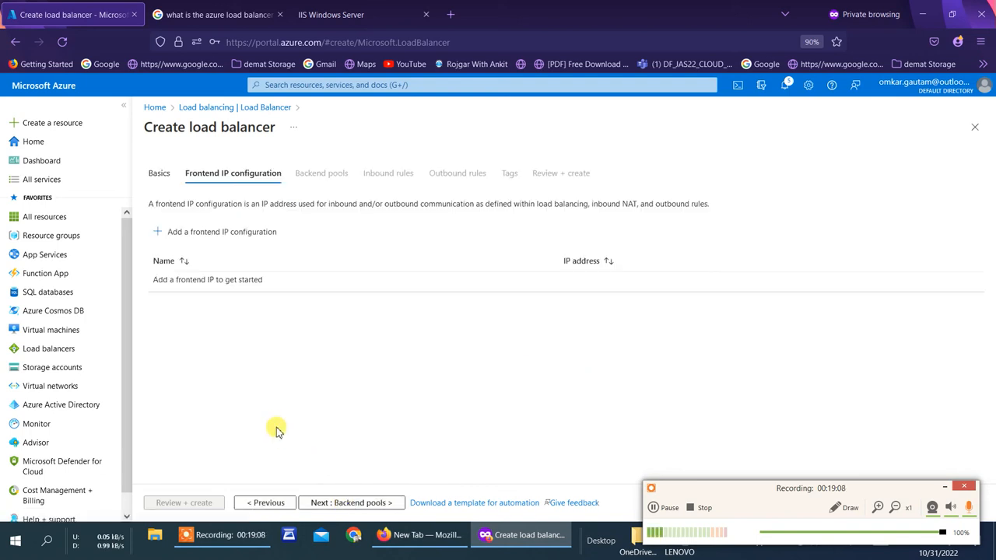
Step: Add a frontend IP configuration front-ip using public IP load-ip (20.127.46.38)
{"action": "left_click", "coordinate": [196, 236]}
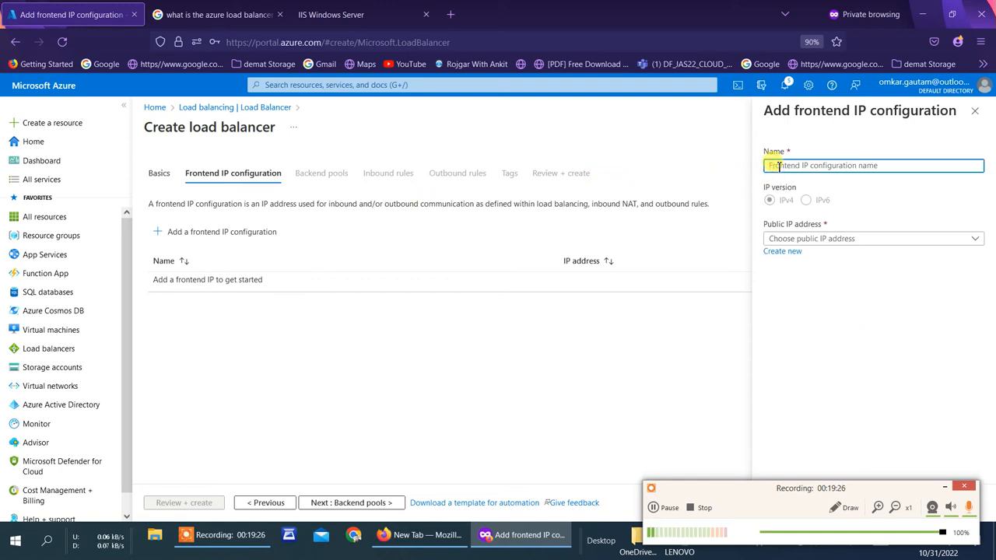
{"action": "type", "text": "front-ip"}
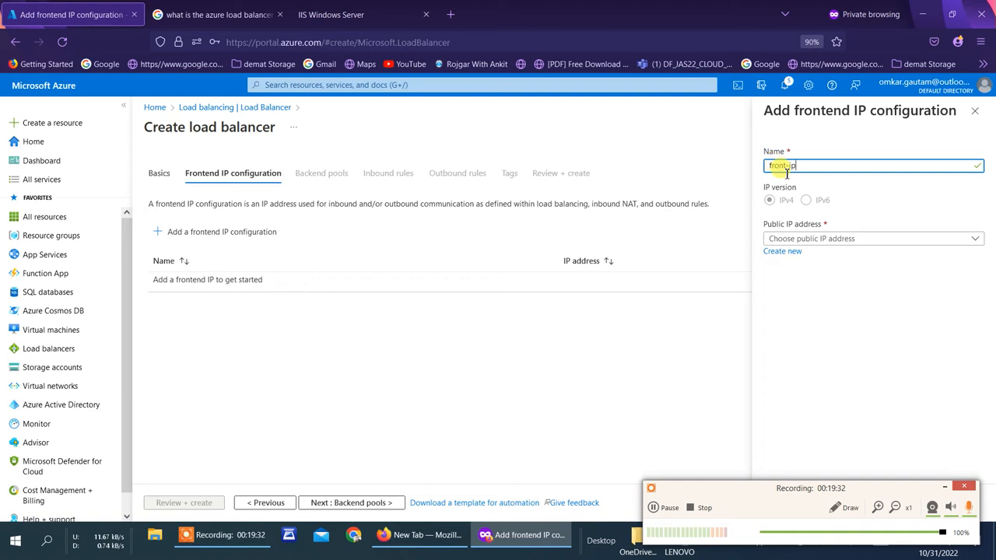
{"action": "left_click", "coordinate": [799, 242]}
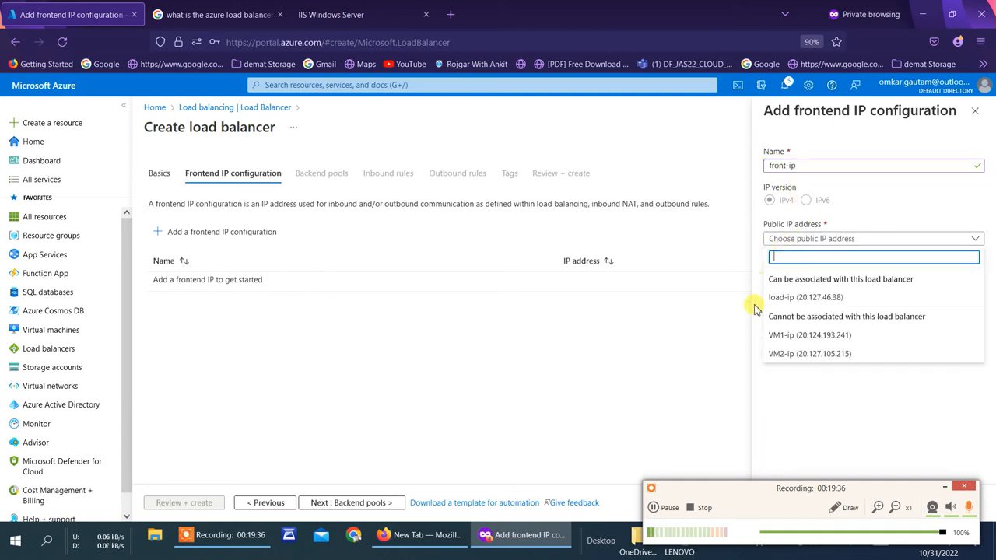
{"action": "left_click", "coordinate": [778, 297]}
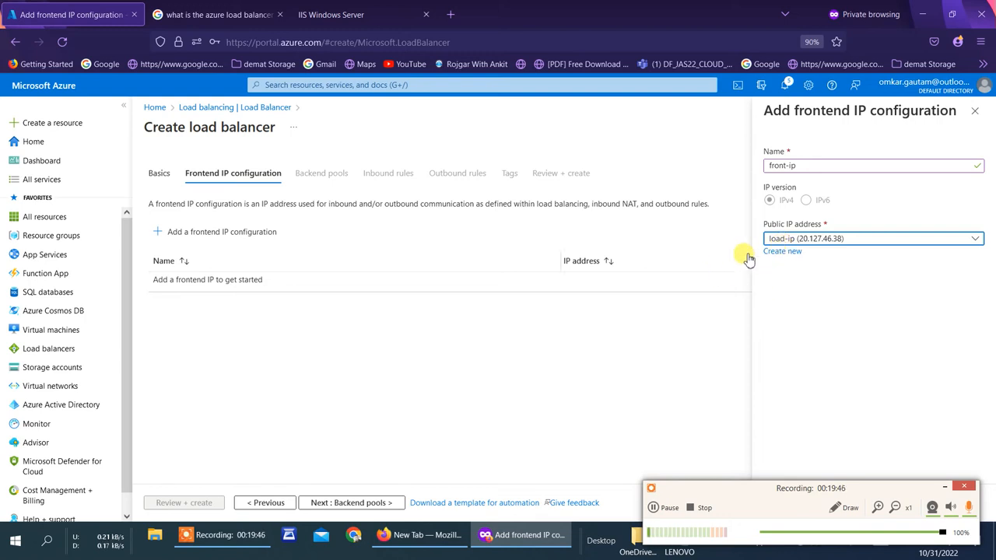
{"action": "left_click", "coordinate": [782, 253]}
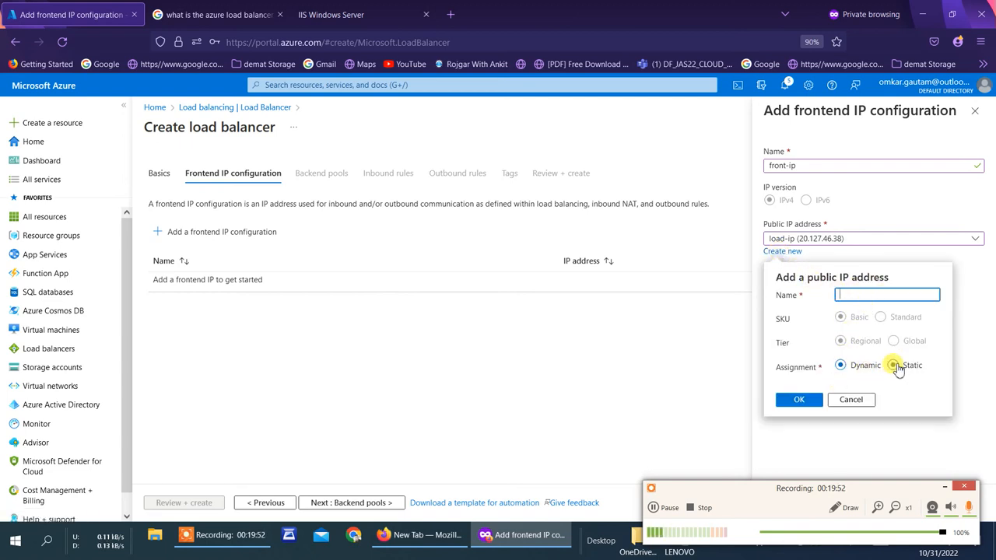
{"action": "left_click", "coordinate": [799, 400]}
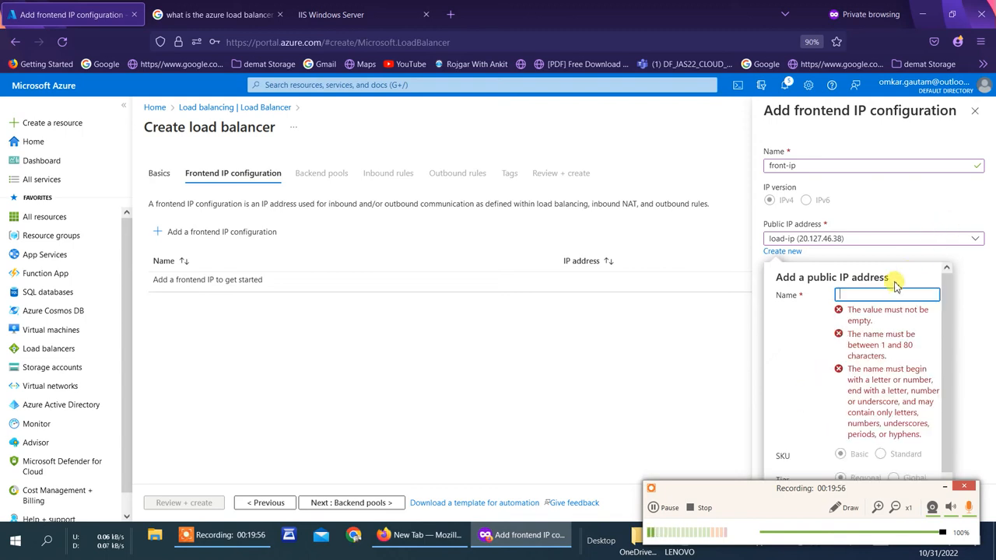
{"action": "scroll", "coordinate": [847, 403], "scroll_direction": "down", "scroll_amount": 1}
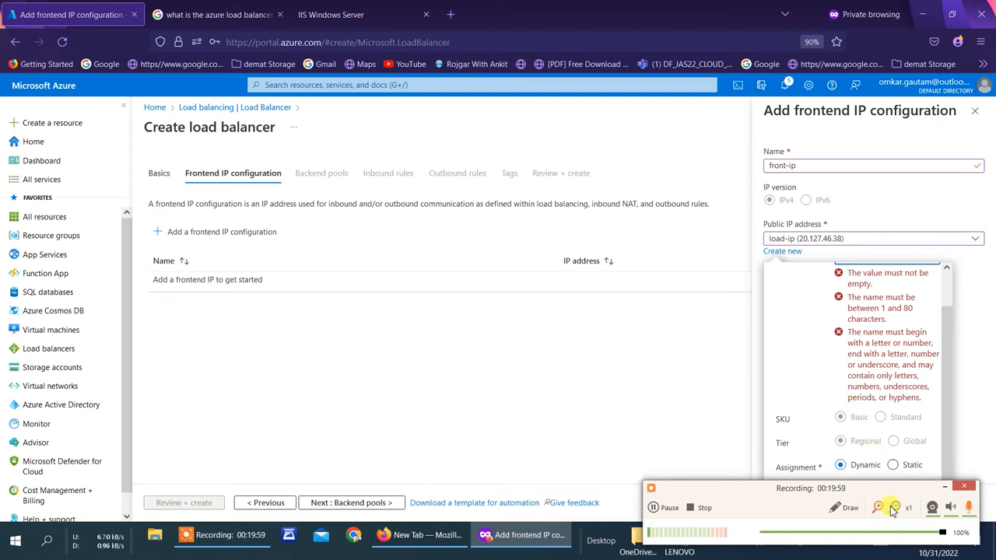
{"action": "left_click", "coordinate": [945, 488]}
{"action": "left_click", "coordinate": [856, 500]}
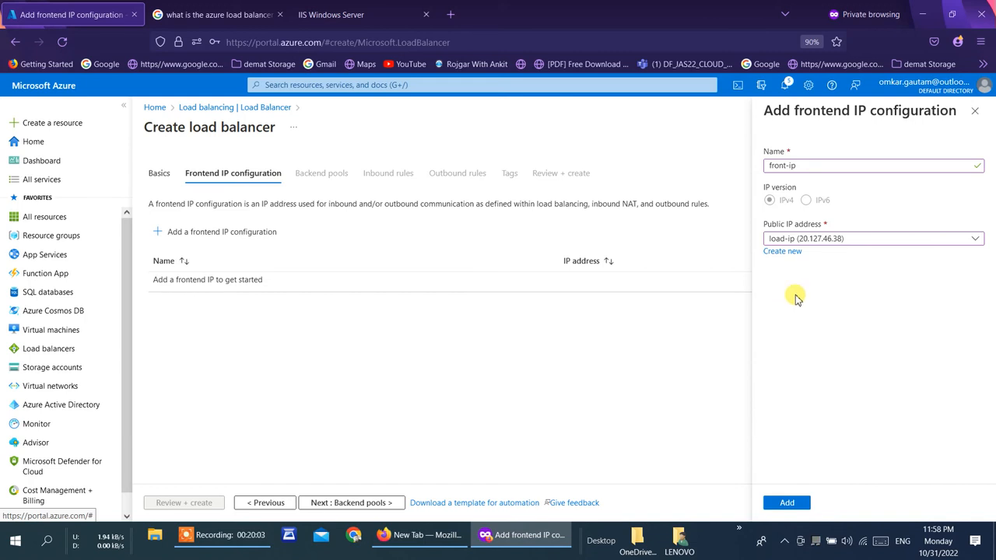
{"action": "left_click", "coordinate": [788, 503]}
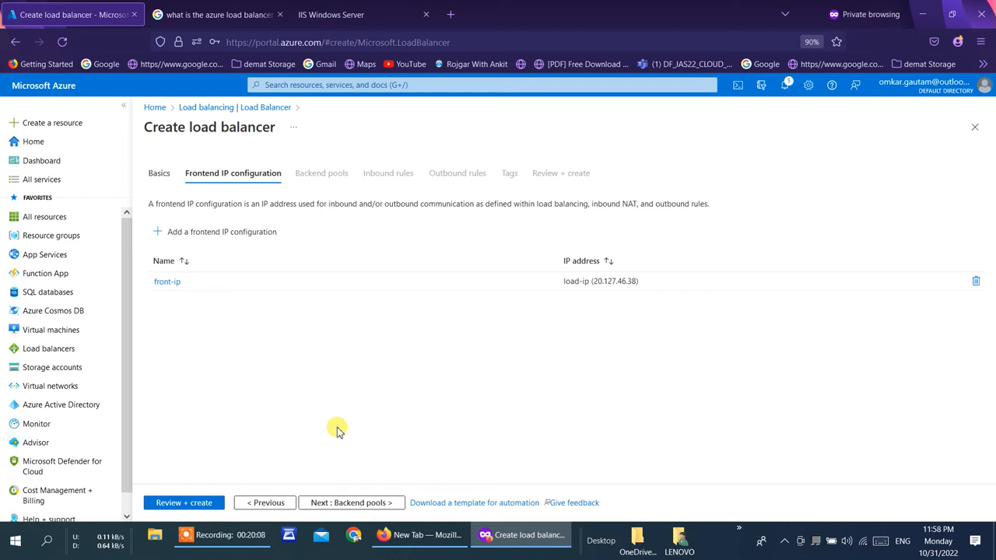
Step: Add a new backend pool named 'backpool' on loadbalancing-vnet
{"action": "left_click", "coordinate": [341, 503]}
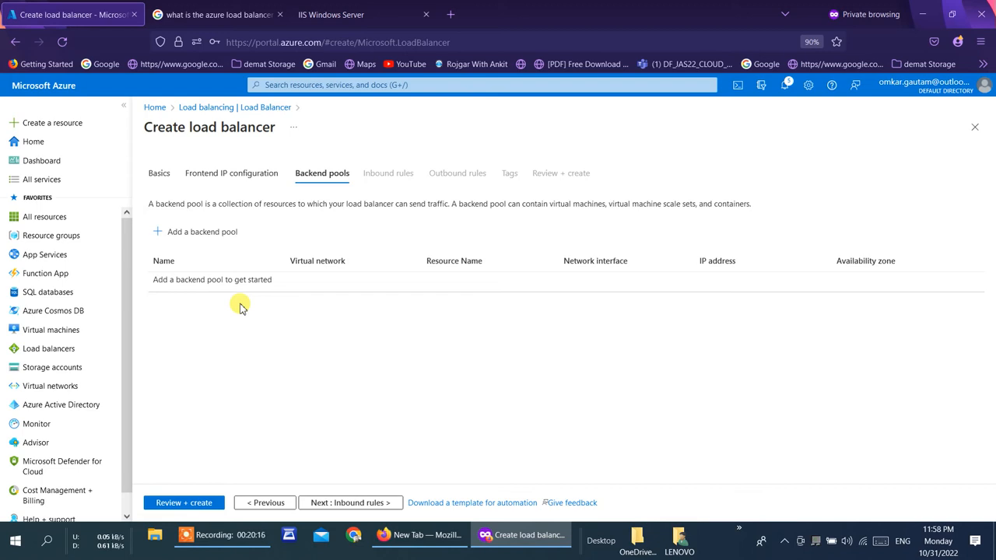
{"action": "left_click", "coordinate": [208, 243]}
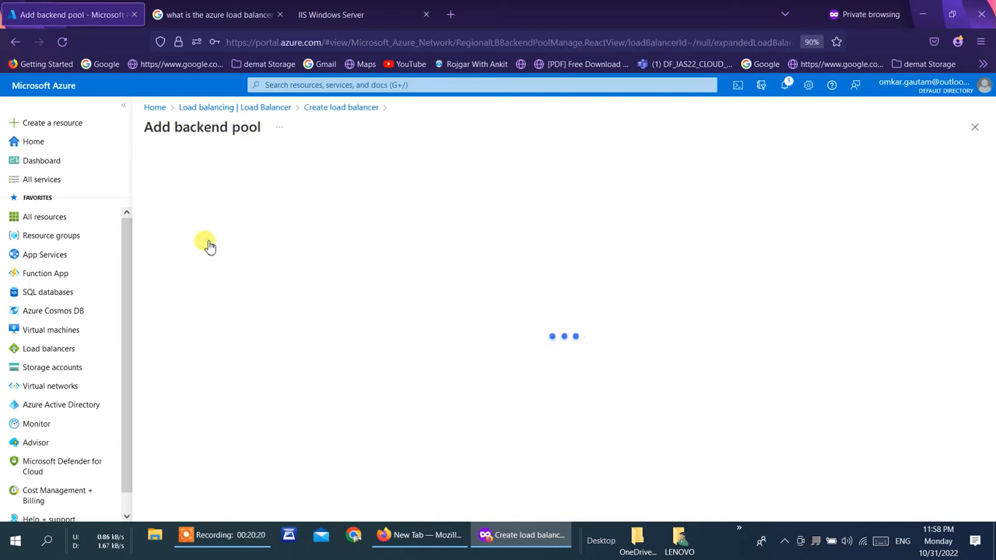
{"action": "left_click", "coordinate": [323, 164]}
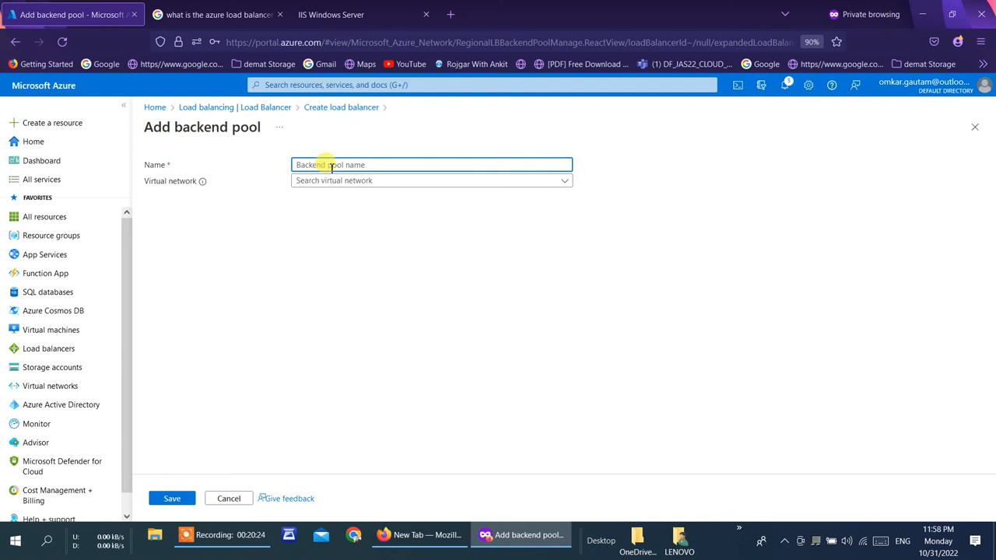
{"action": "type", "text": "backpool"}
{"action": "left_click", "coordinate": [334, 184]}
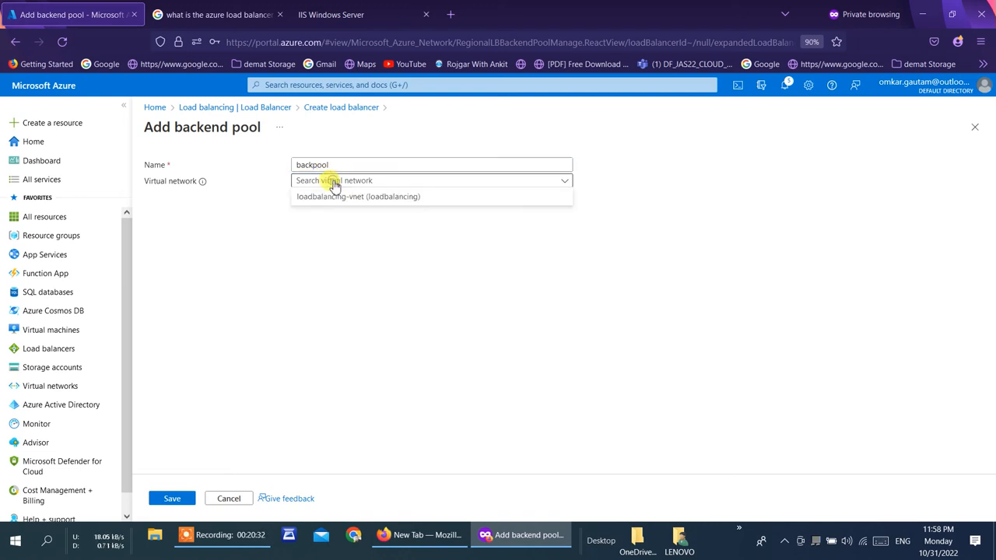
{"action": "left_click", "coordinate": [335, 196]}
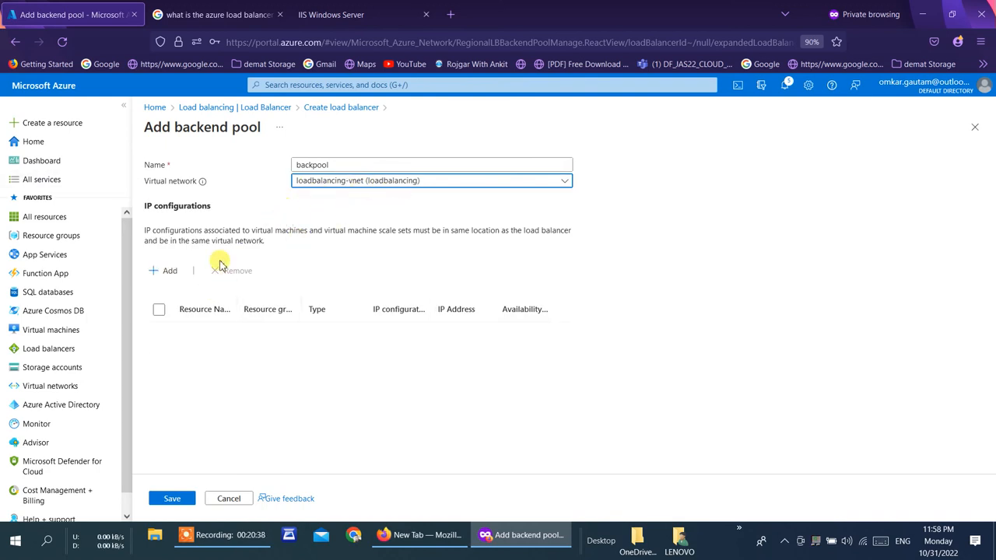
Step: Add VM1 and VM2 to backpool and save the pool
{"action": "left_click", "coordinate": [164, 310]}
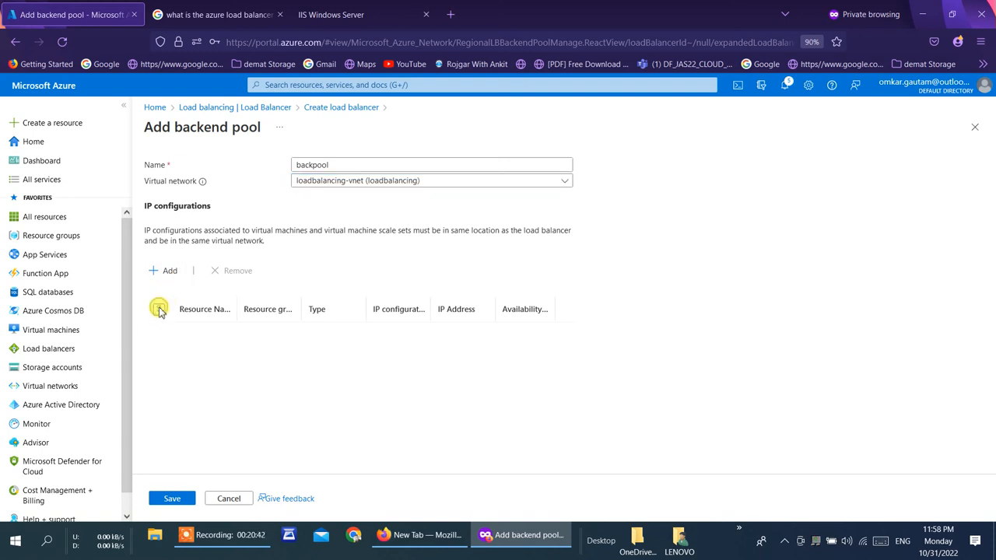
{"action": "left_click", "coordinate": [169, 273]}
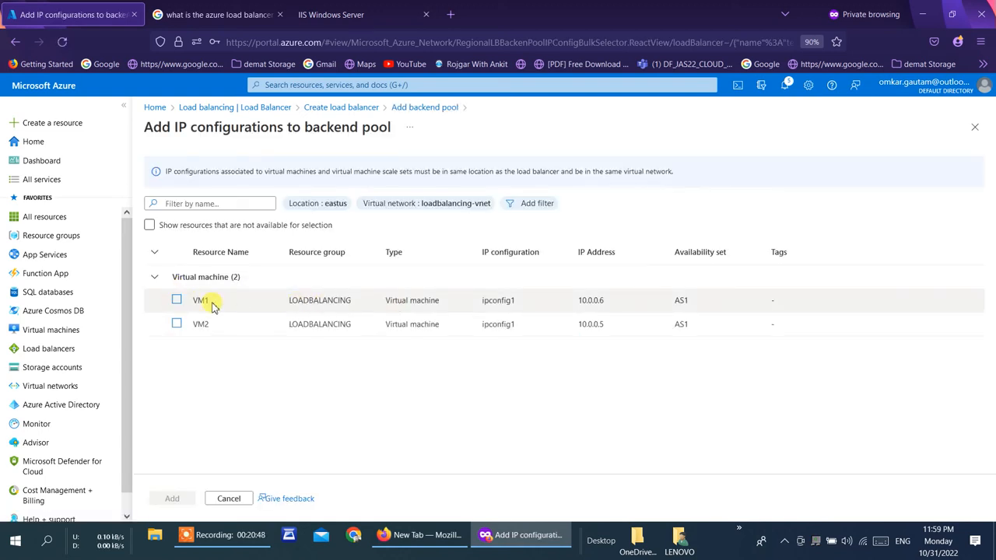
{"action": "left_click", "coordinate": [177, 302]}
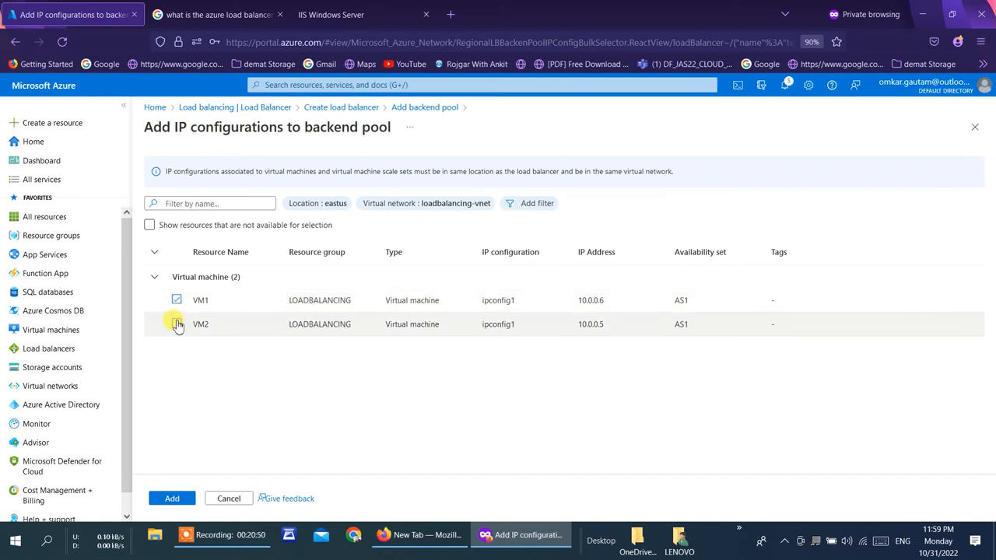
{"action": "left_click", "coordinate": [177, 325]}
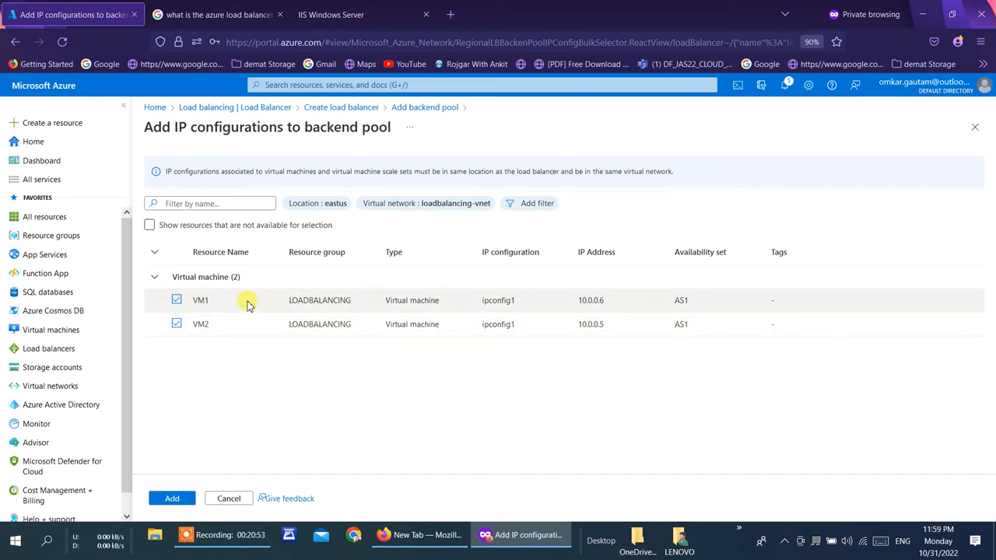
{"action": "left_click", "coordinate": [176, 501]}
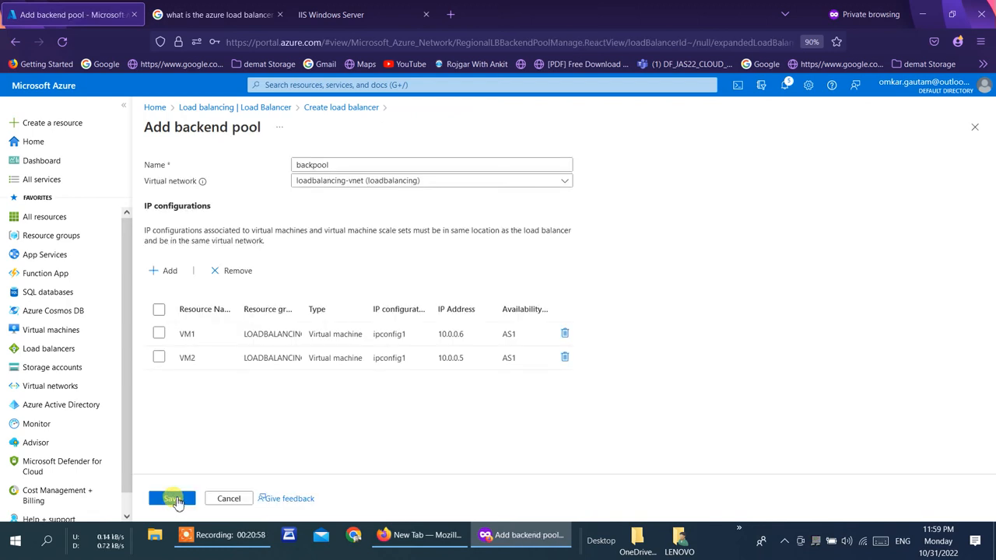
{"action": "left_click", "coordinate": [174, 499]}
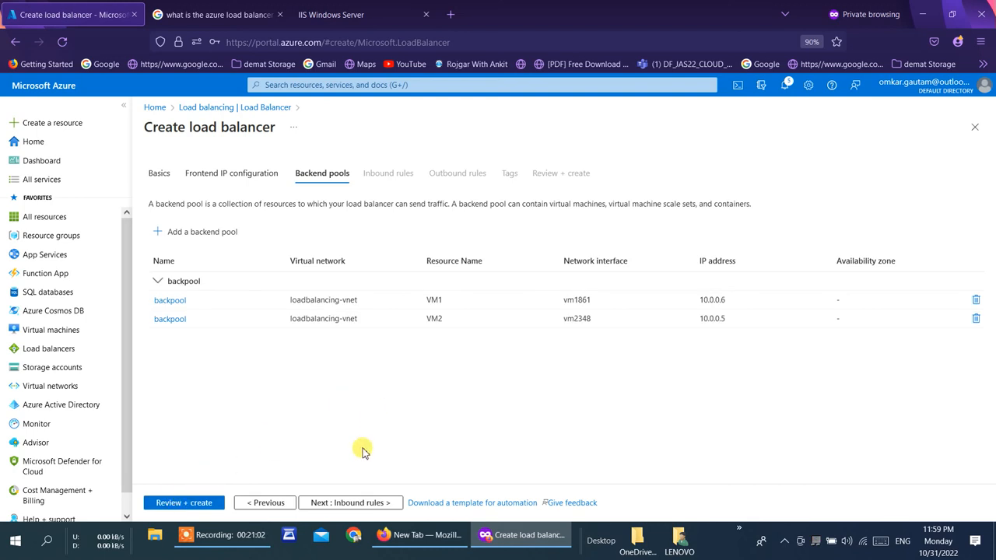
Step: Start load balancing rule rule1 using frontend front-ip and backend pool backpool
{"action": "left_click", "coordinate": [360, 505]}
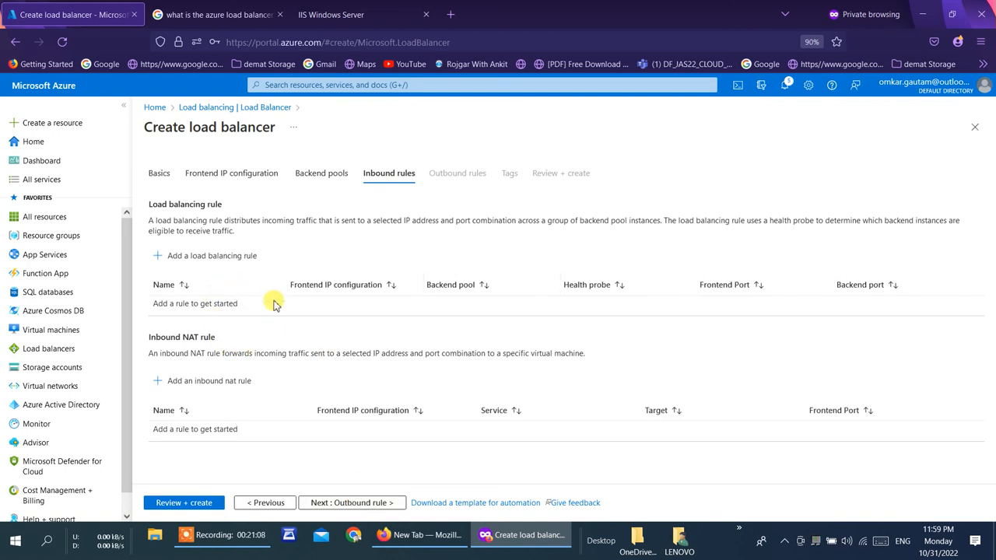
{"action": "left_click", "coordinate": [225, 258]}
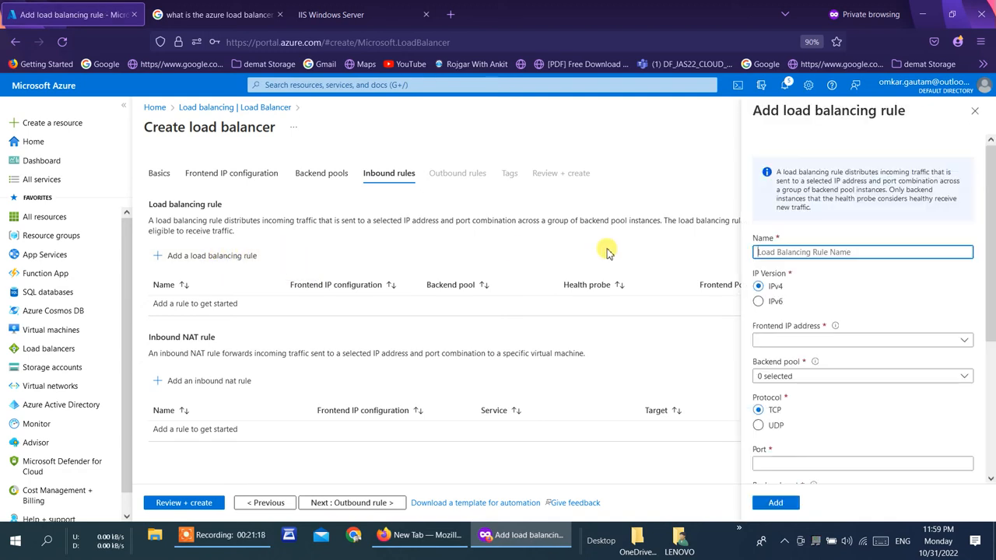
{"action": "type", "text": "rule1"}
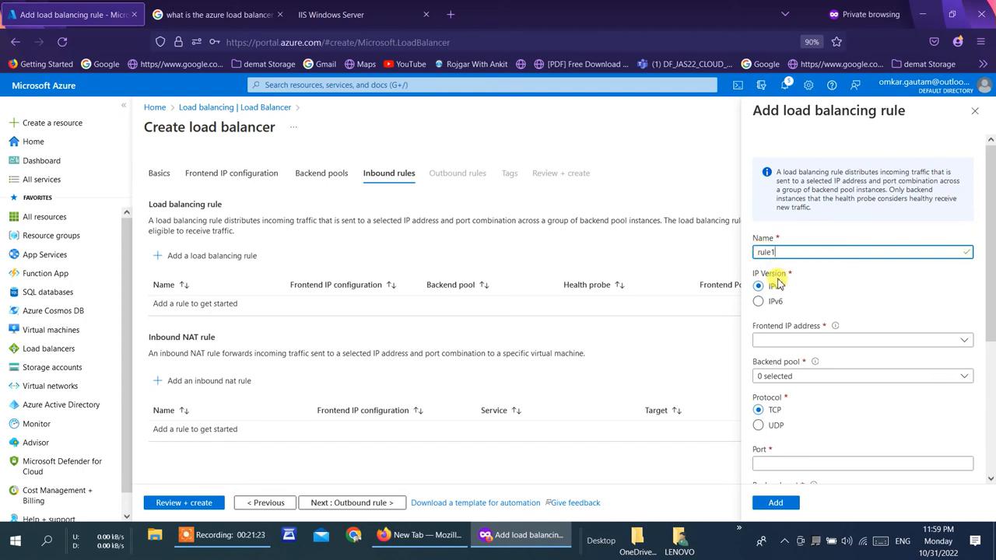
{"action": "scroll", "coordinate": [779, 283], "scroll_direction": "down", "scroll_amount": 1}
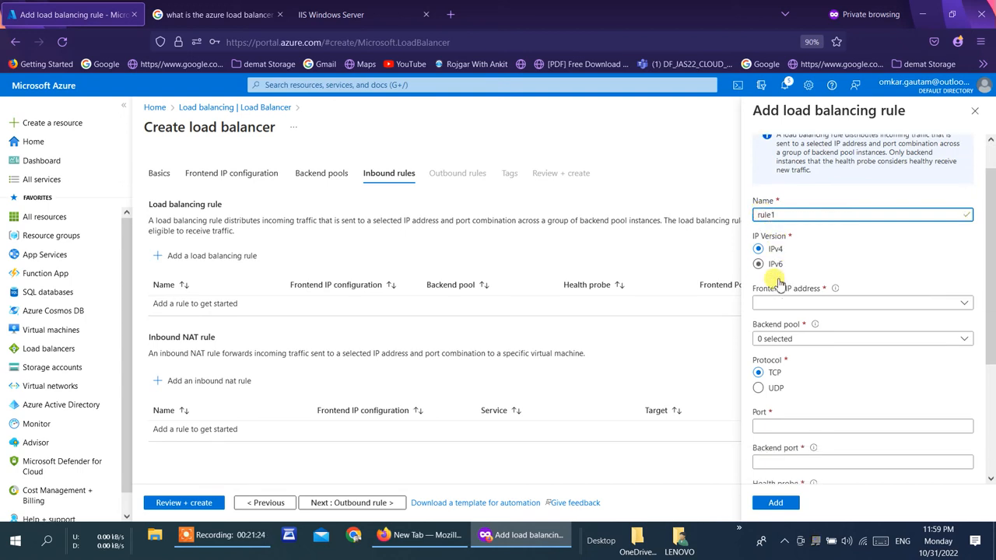
{"action": "left_click", "coordinate": [779, 303]}
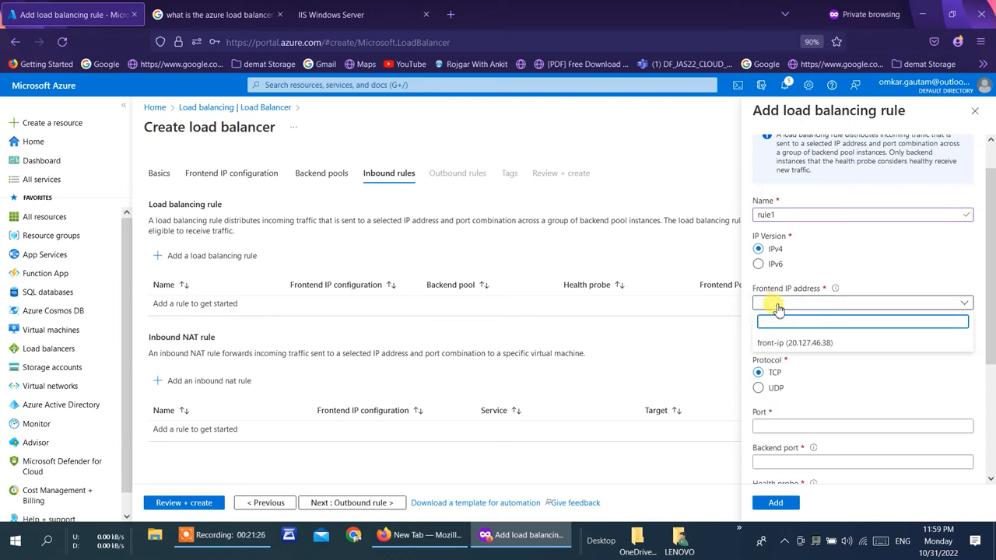
{"action": "left_click", "coordinate": [781, 342]}
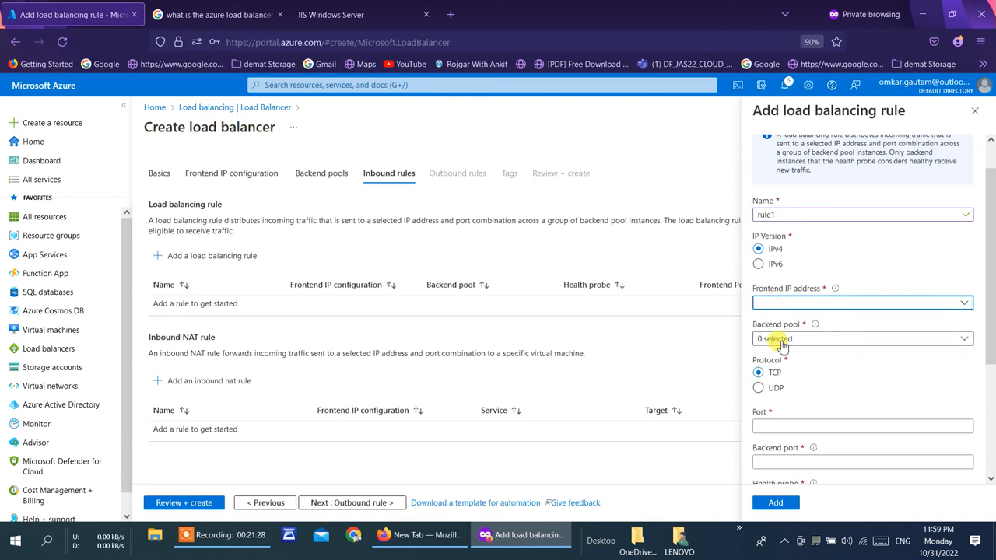
{"action": "left_click", "coordinate": [783, 341]}
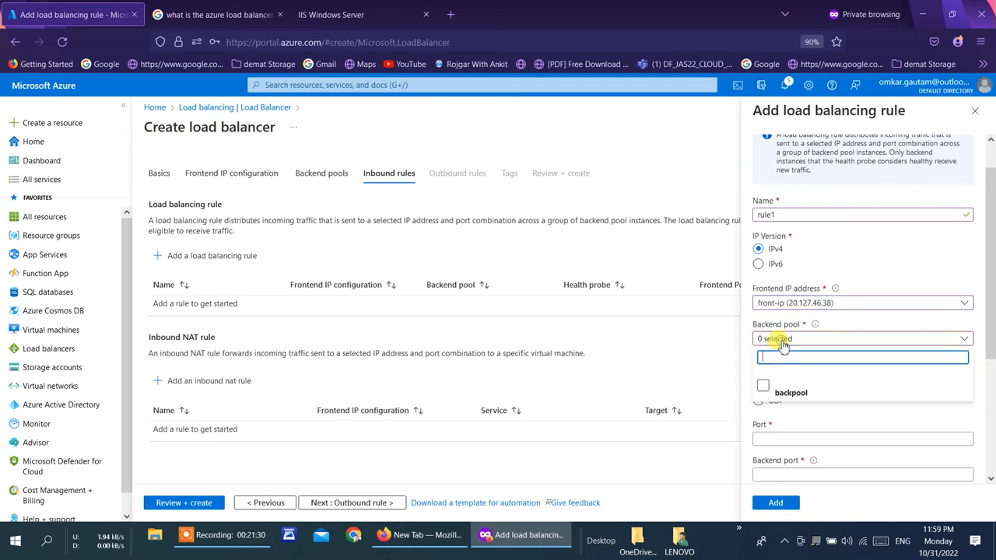
{"action": "left_click", "coordinate": [782, 393]}
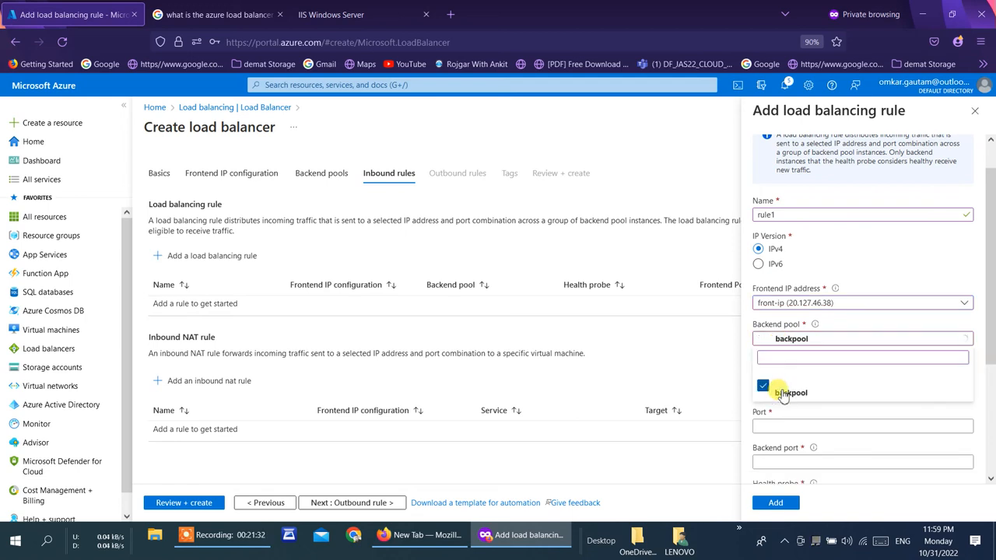
Step: Set the rule's TCP frontend port and backend port to 80; no health probe exists yet
{"action": "scroll", "coordinate": [747, 397], "scroll_direction": "down", "scroll_amount": 1}
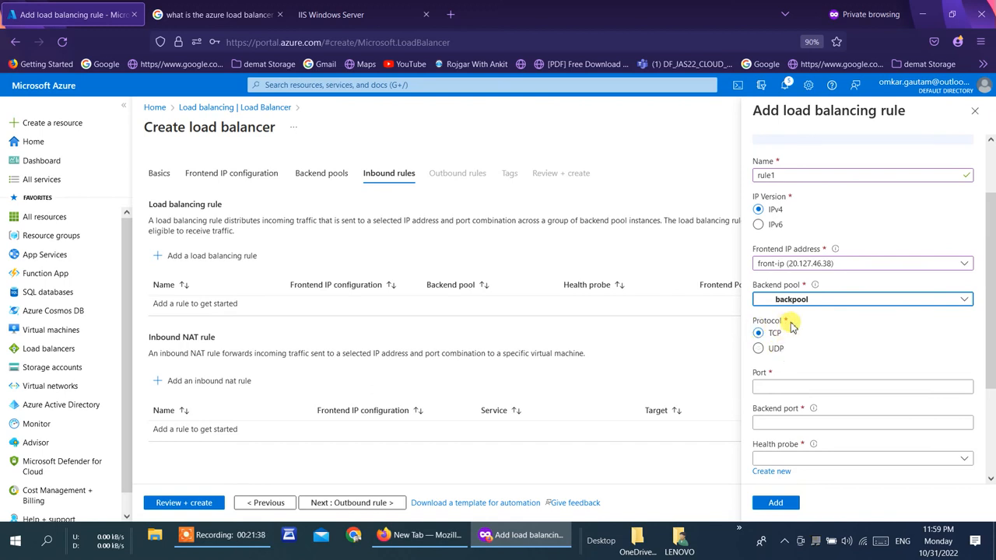
{"action": "scroll", "coordinate": [790, 325], "scroll_direction": "down", "scroll_amount": 2}
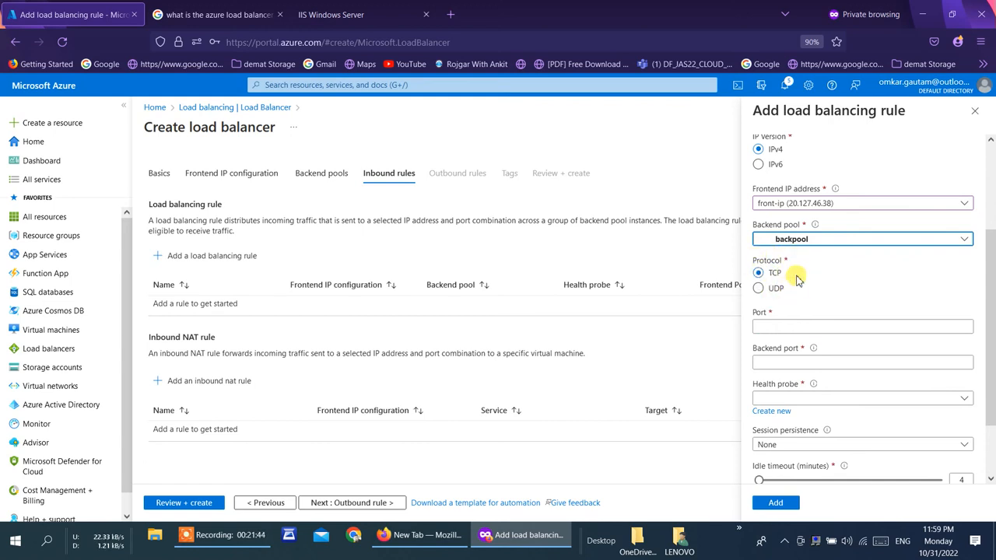
{"action": "scroll", "coordinate": [796, 277], "scroll_direction": "down", "scroll_amount": 1}
{"action": "left_click", "coordinate": [787, 292]}
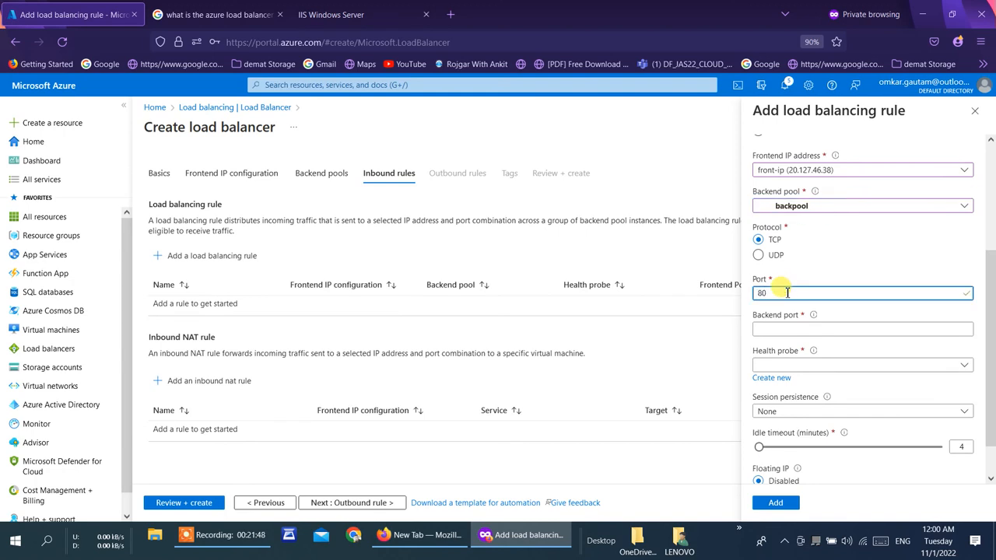
{"action": "scroll", "coordinate": [787, 291], "scroll_direction": "down", "scroll_amount": 2}
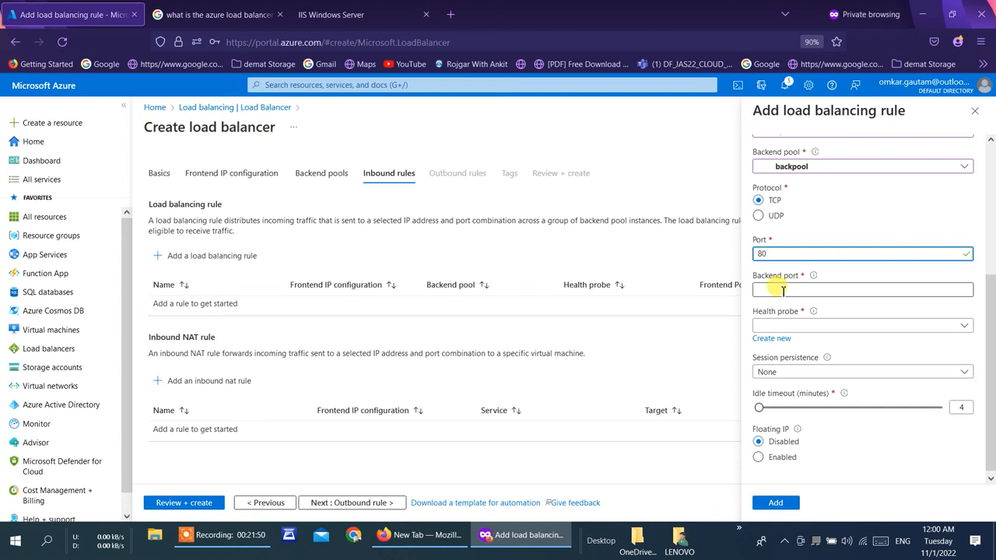
{"action": "left_click", "coordinate": [783, 291]}
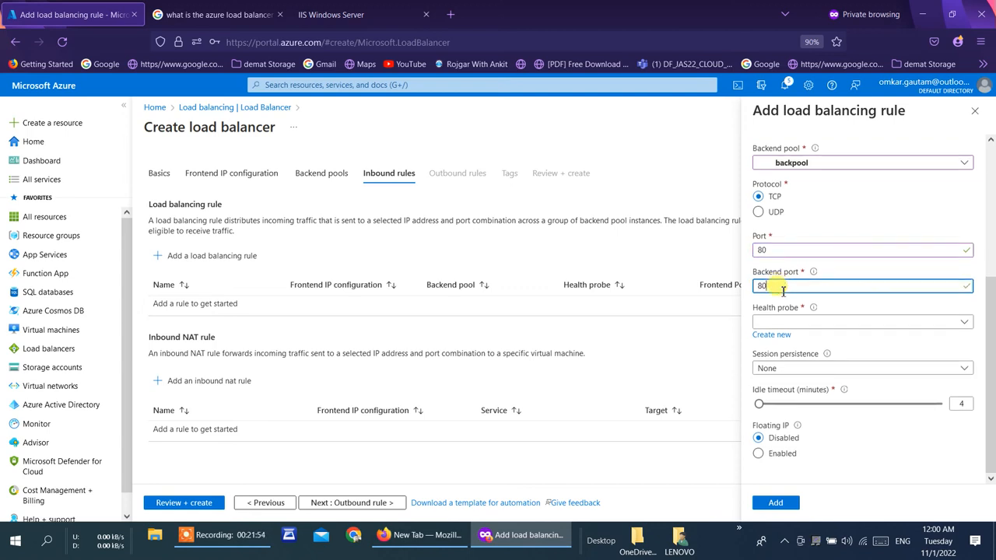
{"action": "left_click", "coordinate": [781, 322]}
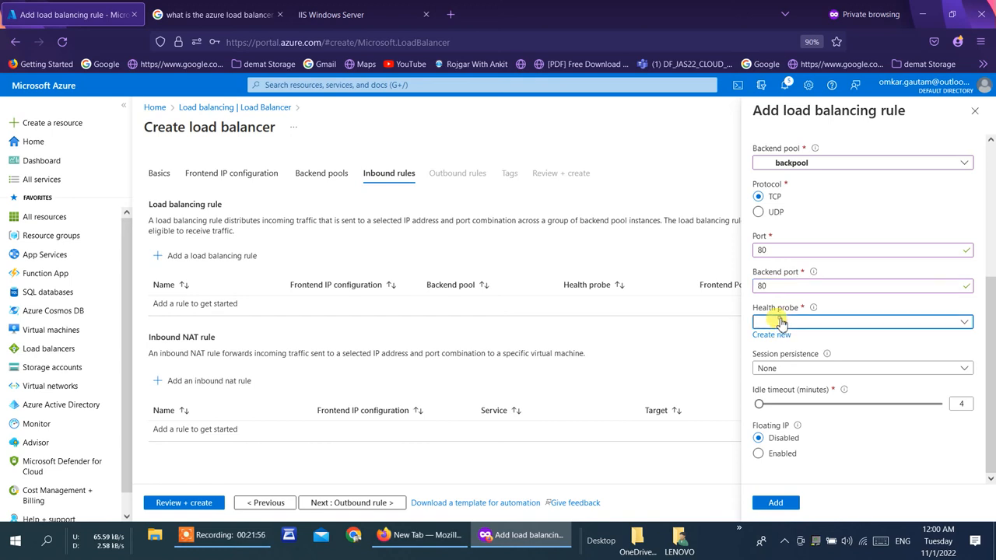
{"action": "left_click", "coordinate": [781, 322]}
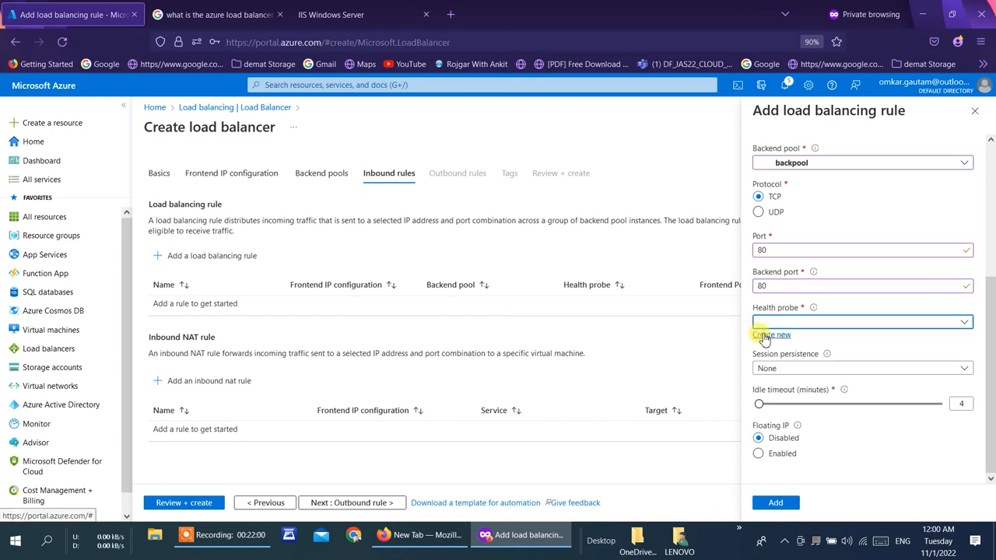
Step: Create a new TCP health probe named health1 for rule1
{"action": "left_click", "coordinate": [770, 335]}
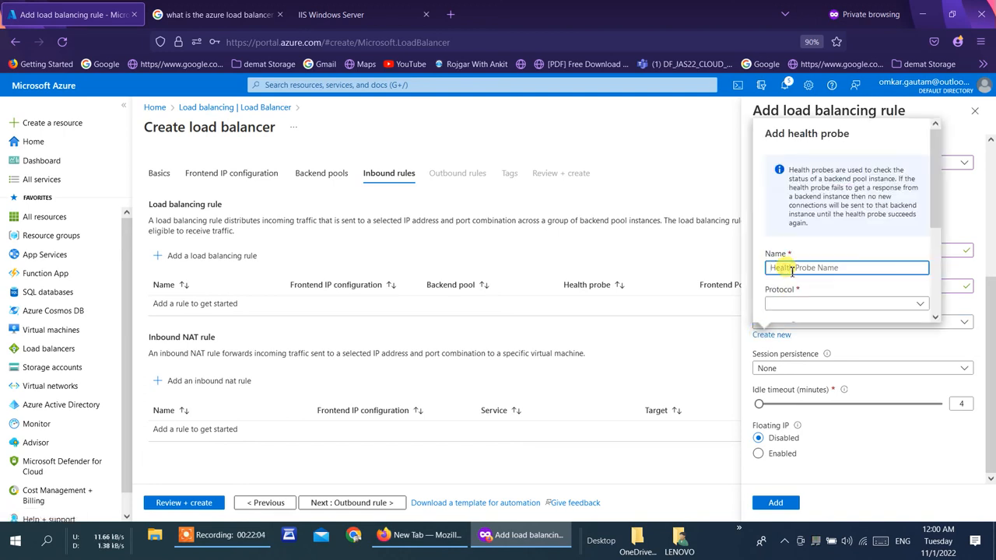
{"action": "type", "text": "health1"}
{"action": "scroll", "coordinate": [792, 270], "scroll_direction": "down", "scroll_amount": 2}
{"action": "left_click", "coordinate": [786, 232]}
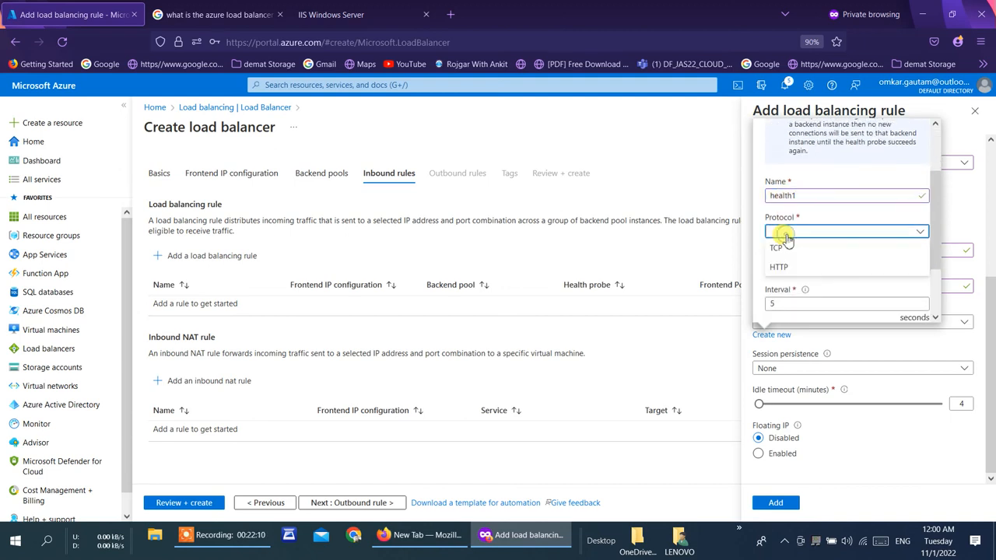
{"action": "left_click", "coordinate": [781, 248]}
{"action": "scroll", "coordinate": [783, 252], "scroll_direction": "down", "scroll_amount": 1}
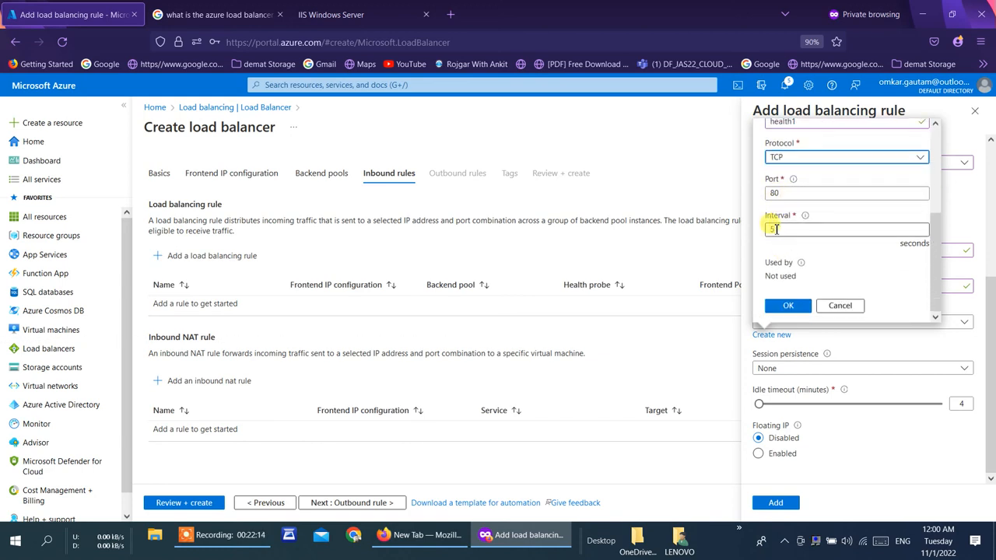
{"action": "left_click", "coordinate": [789, 305]}
{"action": "left_click", "coordinate": [788, 305]}
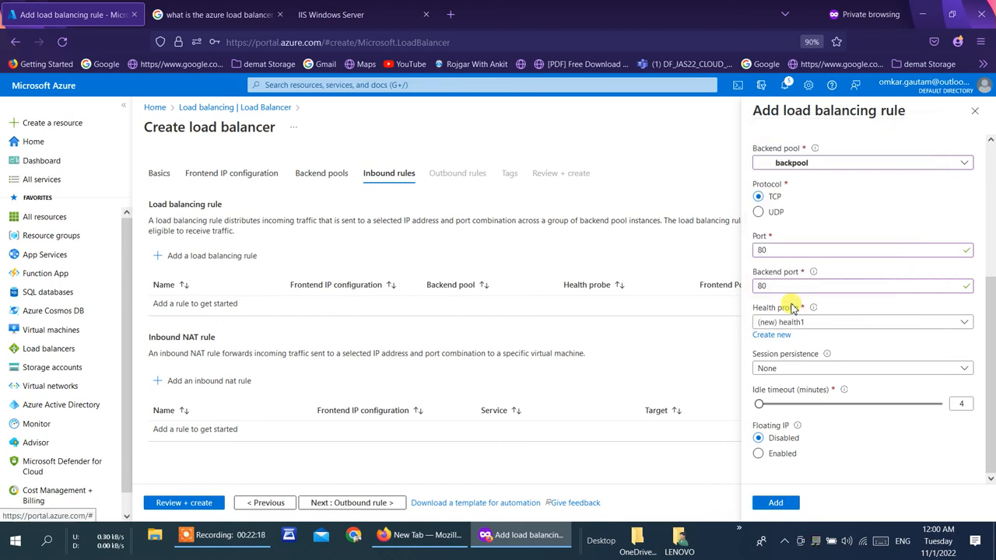
Step: Leave session persistence at None and add rule1 to the load balancer
{"action": "left_click", "coordinate": [798, 371]}
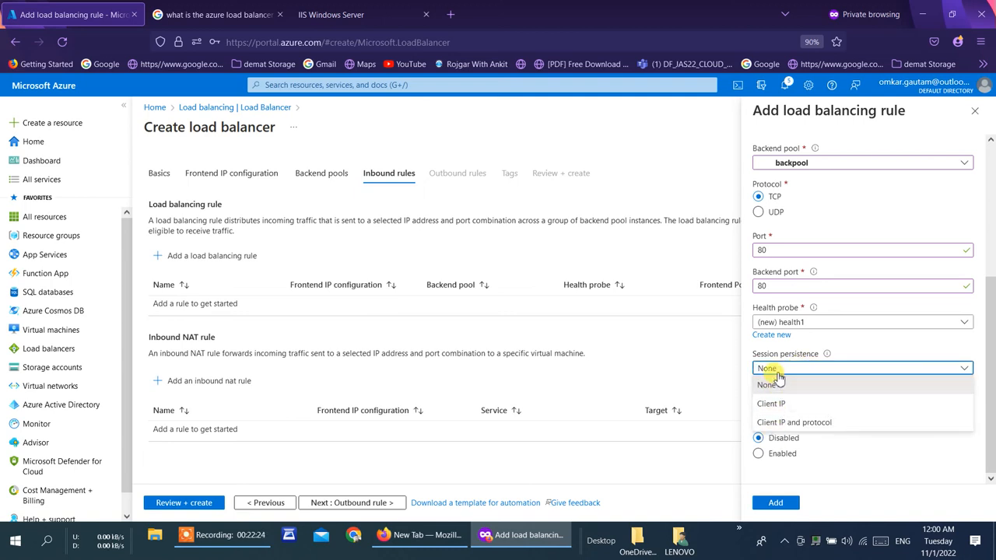
{"action": "left_click", "coordinate": [779, 385]}
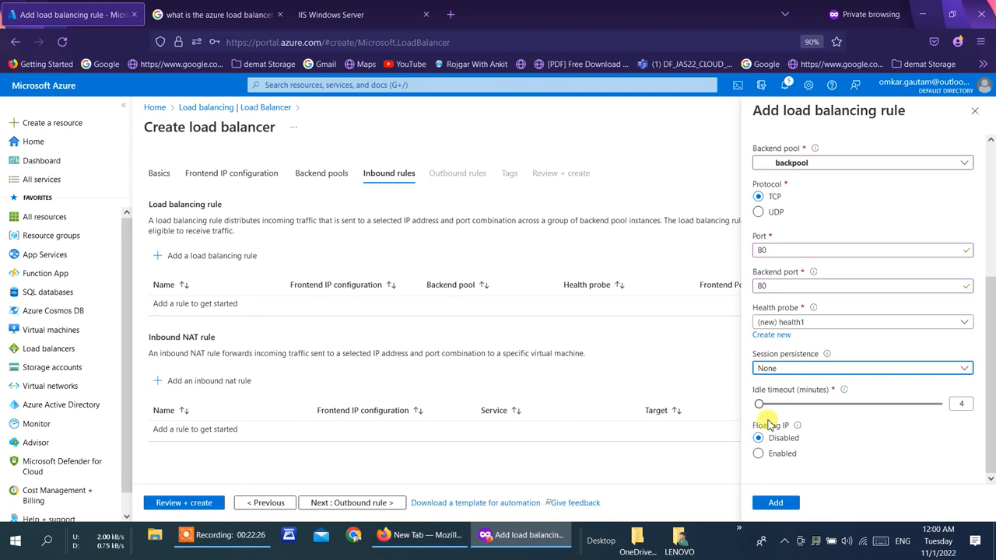
{"action": "left_click", "coordinate": [769, 504]}
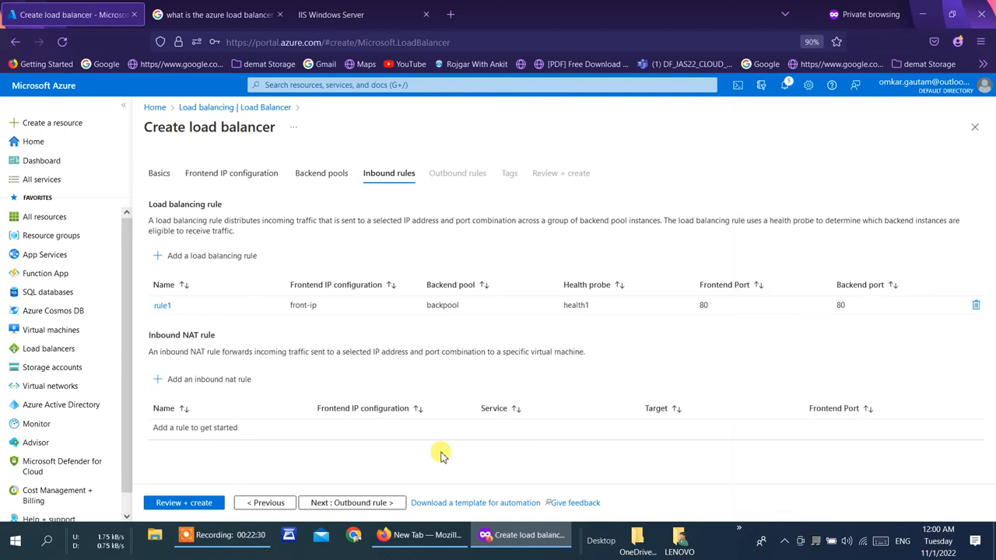
Step: Move past Outbound rules and Tags to Review + create, where validation passes
{"action": "left_click", "coordinate": [340, 505]}
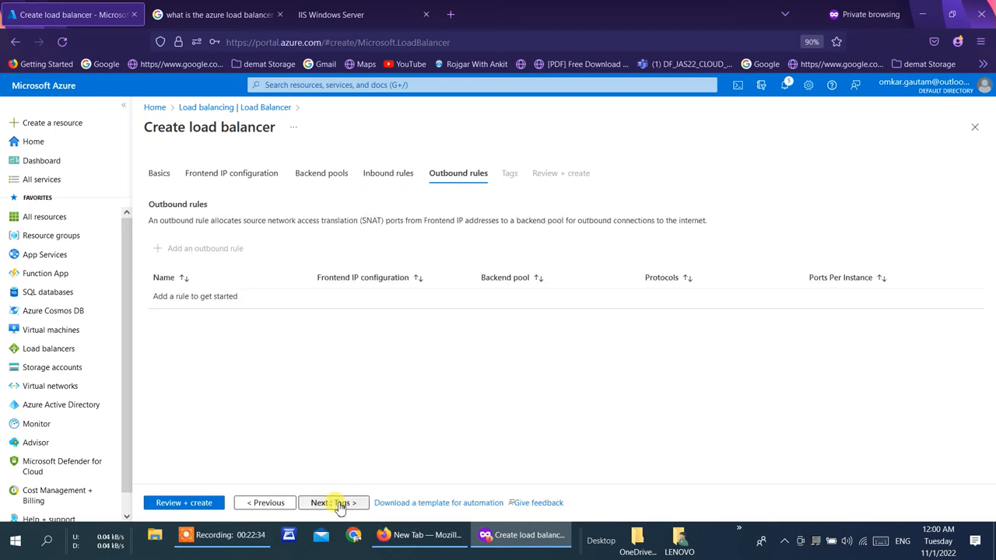
{"action": "left_click", "coordinate": [339, 504]}
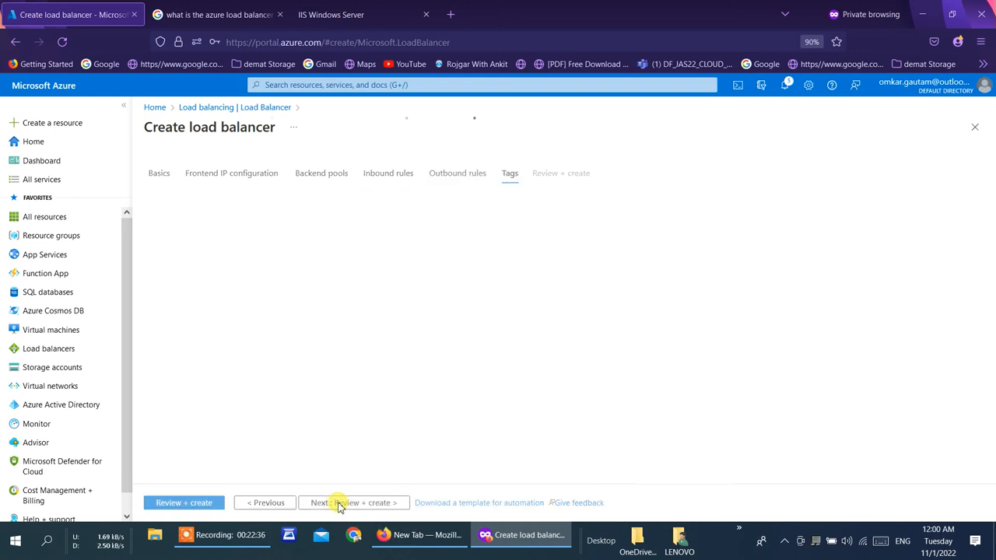
{"action": "left_click", "coordinate": [339, 504]}
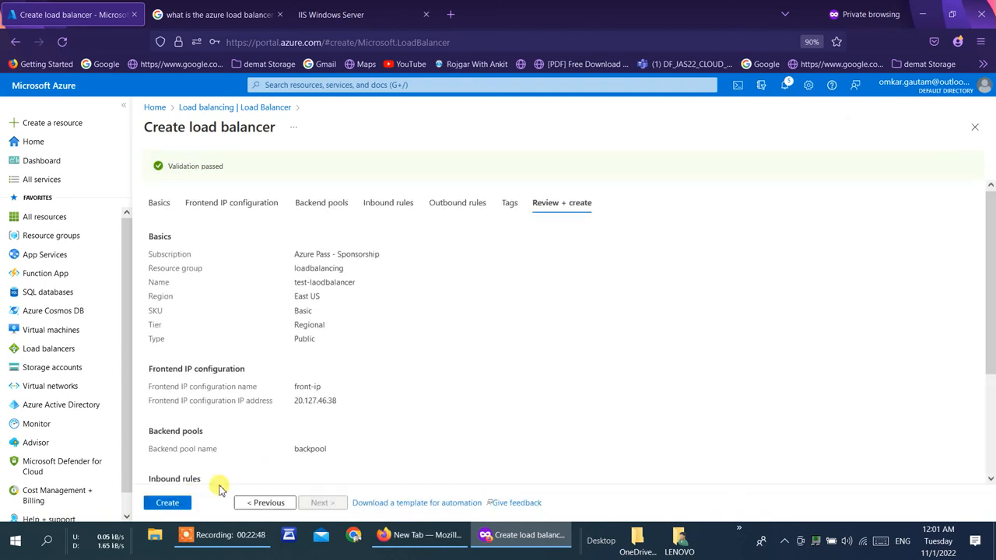
Step: Create test-laodbalancer from Review + create and follow its deployment progress
{"action": "left_click", "coordinate": [175, 504]}
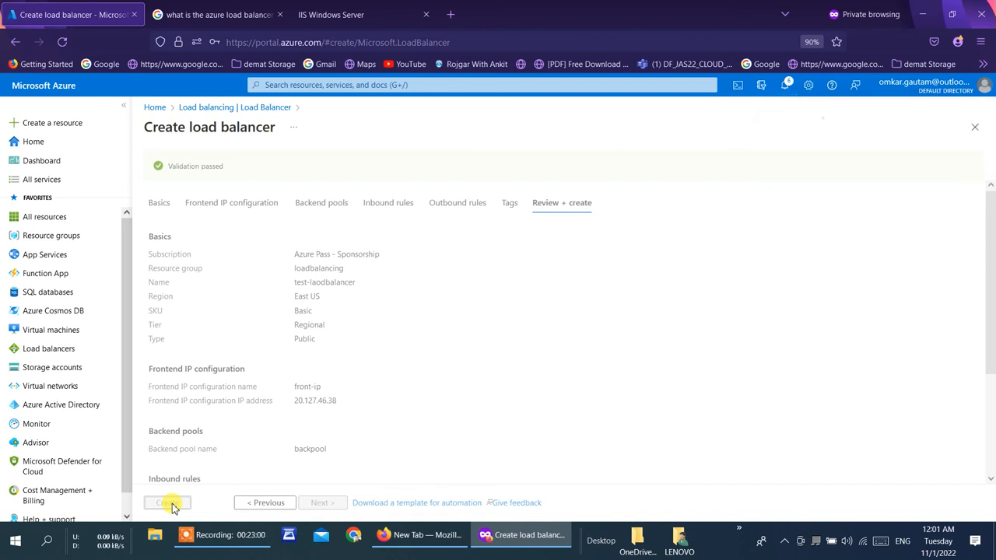
{"action": "left_click", "coordinate": [222, 539]}
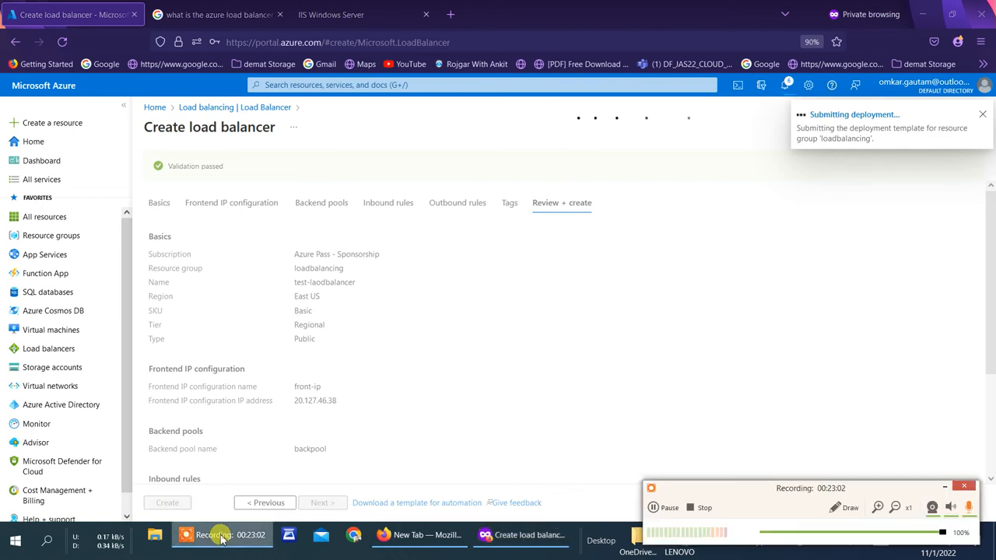
{"action": "left_click", "coordinate": [661, 510]}
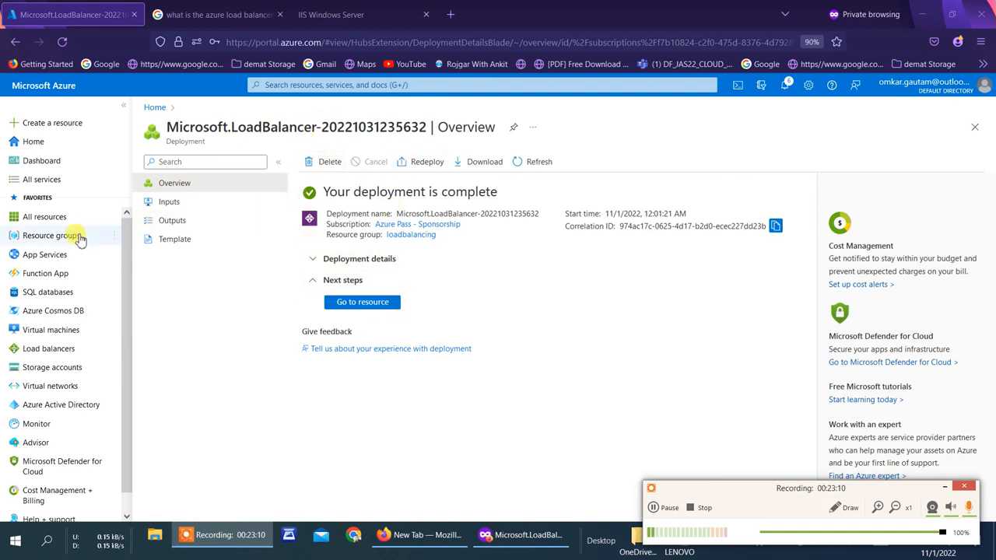
Step: Open VM1 from the virtual machines list and copy its public IP 20.127.46.38
{"action": "left_click", "coordinate": [56, 331]}
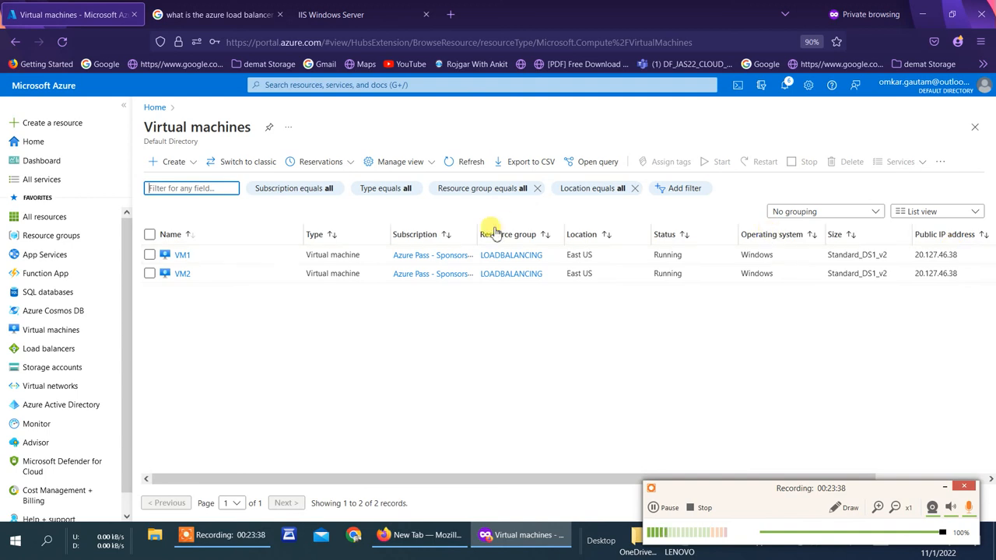
{"action": "left_click", "coordinate": [185, 256]}
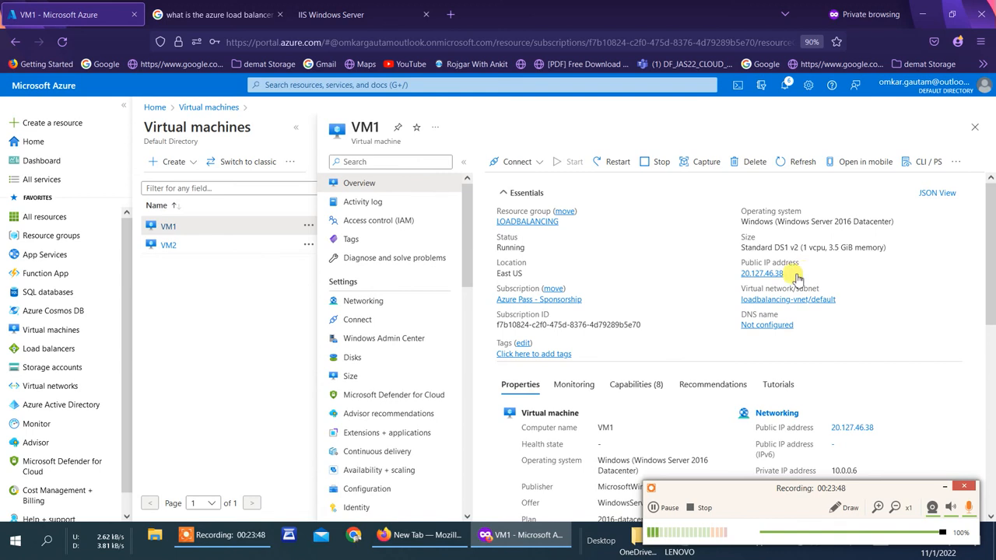
{"action": "left_click", "coordinate": [789, 275]}
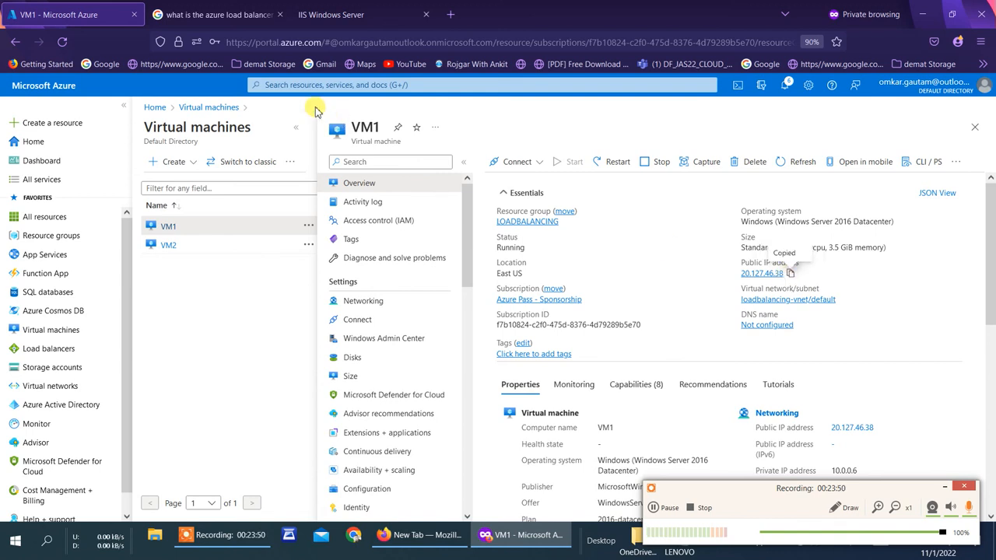
Step: Close the extra browser tabs and open a new private tab
{"action": "left_click", "coordinate": [279, 15]}
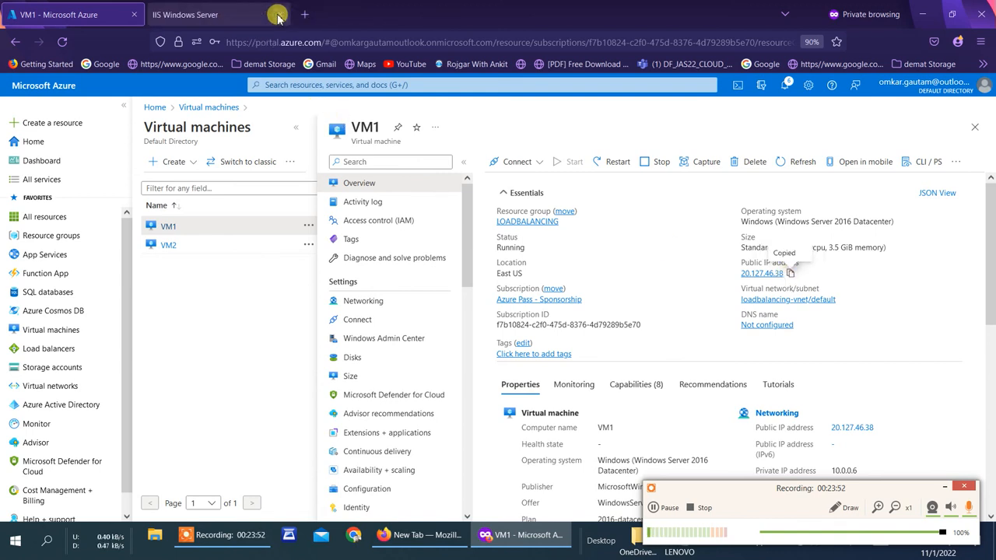
{"action": "left_click", "coordinate": [281, 15]}
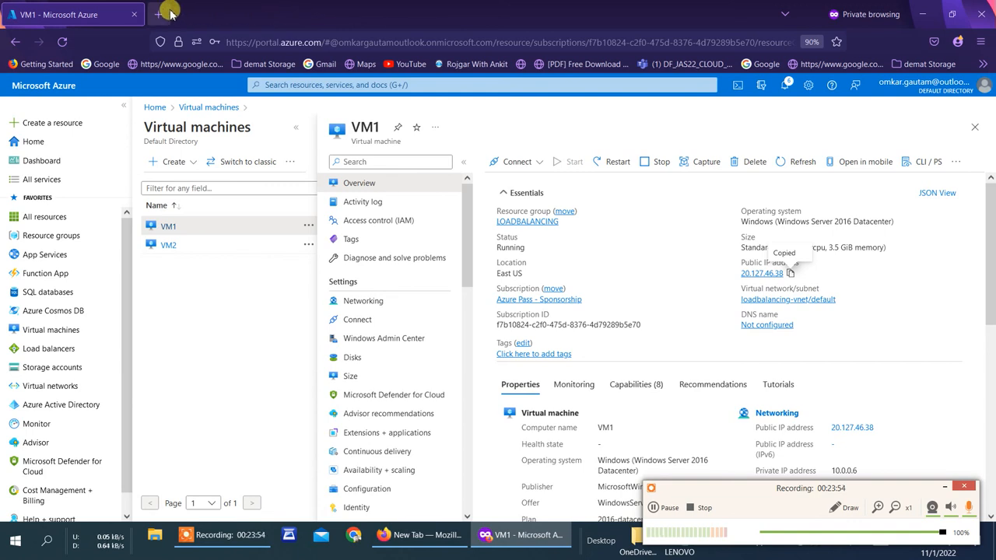
{"action": "left_click", "coordinate": [167, 14]}
Step: Load 20.127.46.38 in two private tabs, each showing the 'This is the VM1' IIS page
{"action": "left_click", "coordinate": [303, 14]}
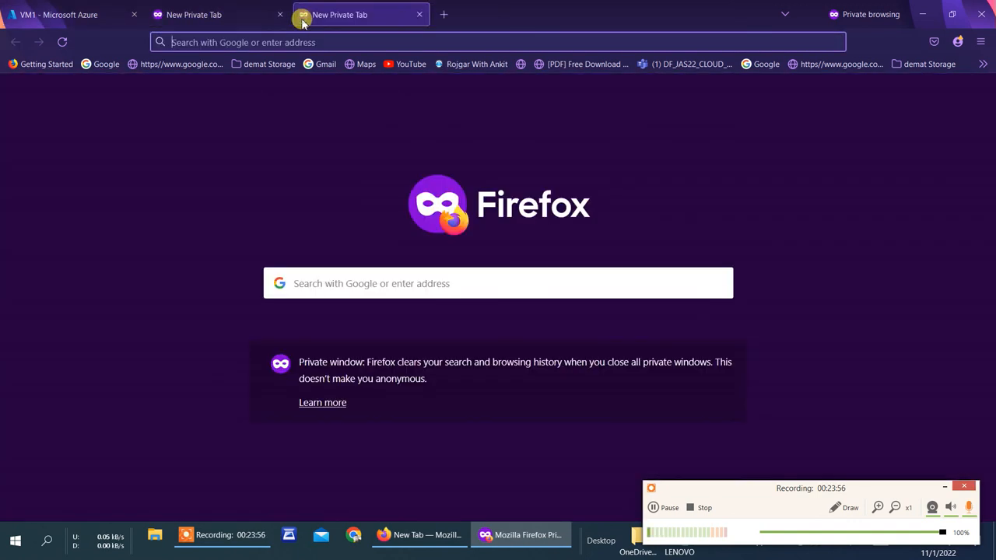
{"action": "left_click", "coordinate": [223, 17]}
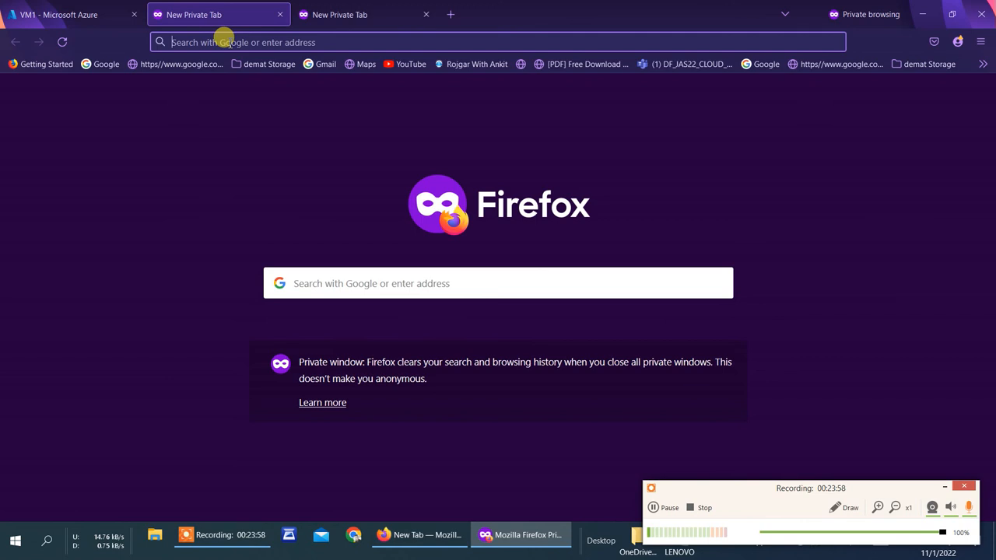
{"action": "left_click", "coordinate": [224, 39]}
{"action": "key", "text": "ctrl+v"}
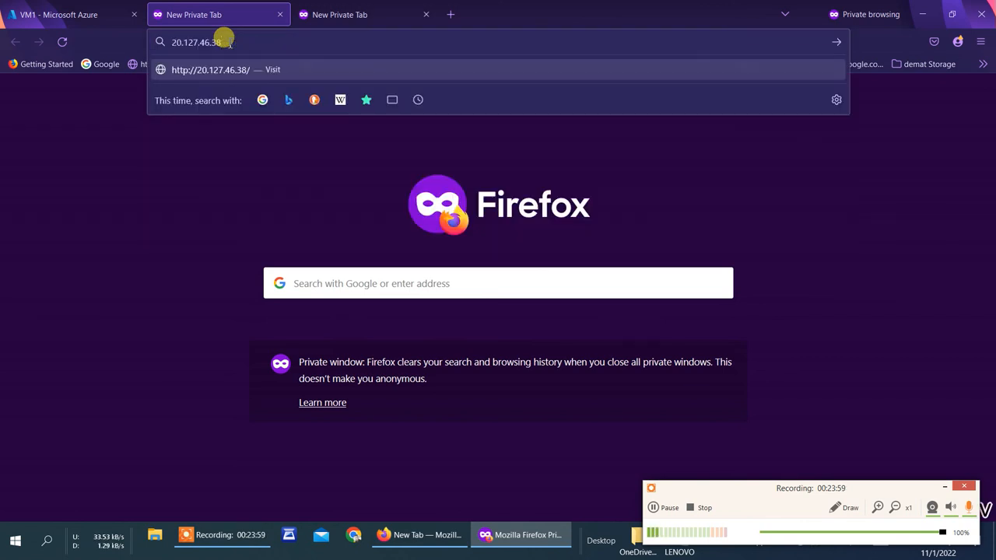
{"action": "left_click", "coordinate": [300, 17]}
{"action": "left_click", "coordinate": [300, 41]}
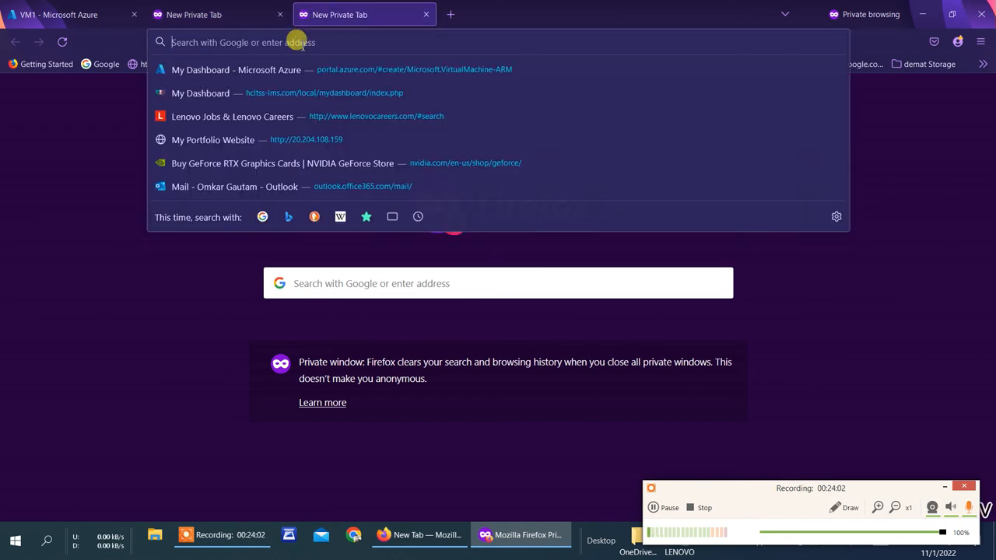
{"action": "key", "text": "ctrl+v"}
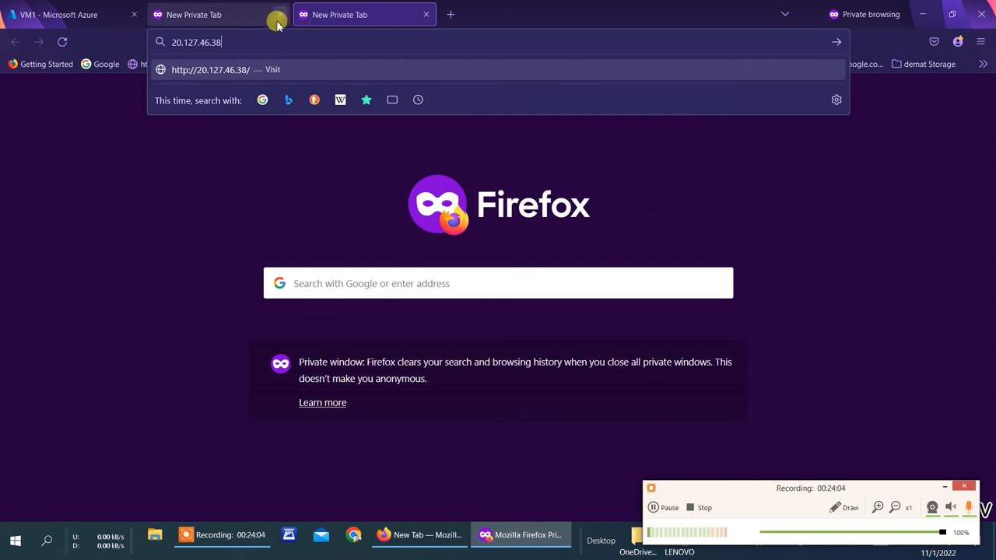
{"action": "key", "text": "Return"}
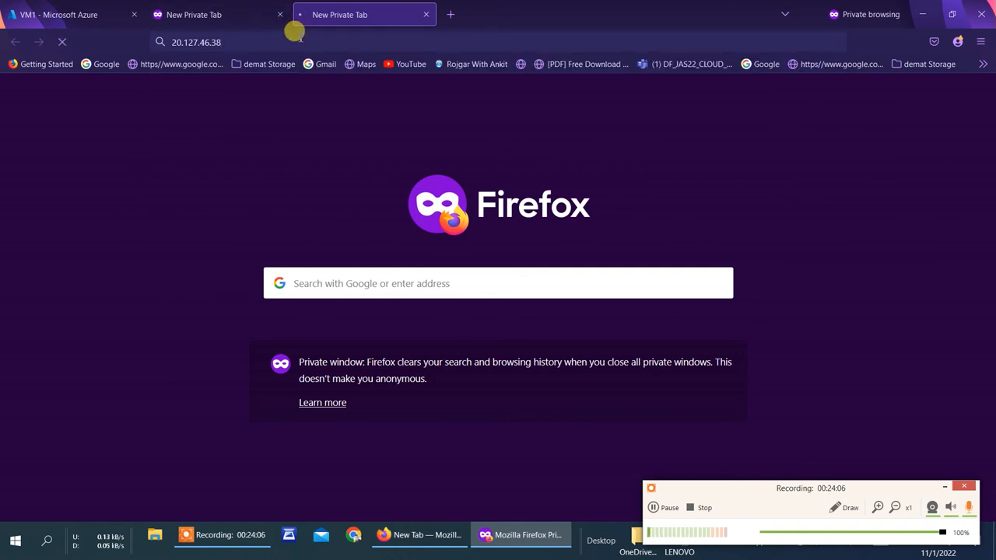
{"action": "left_click", "coordinate": [244, 17]}
{"action": "key", "text": "Return"}
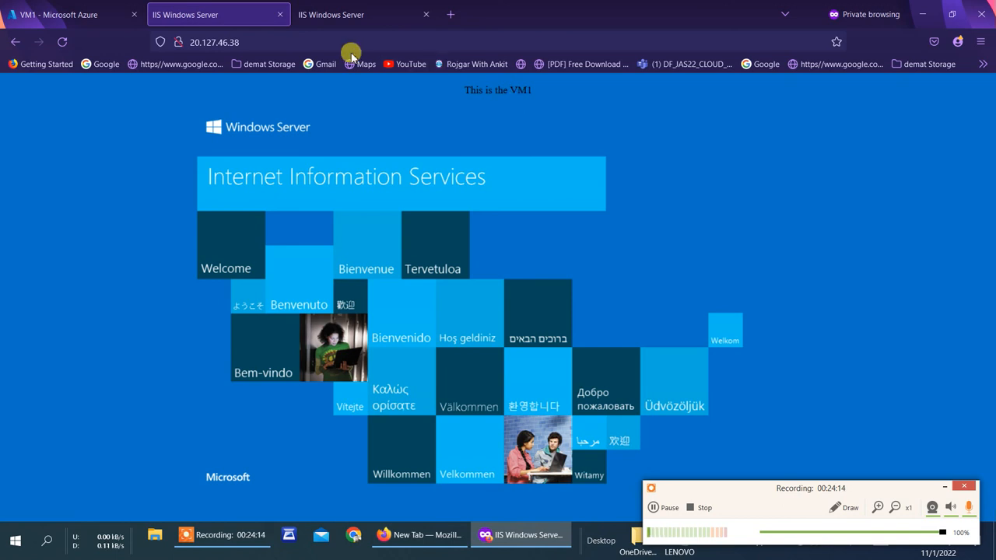
Step: Reload both IIS tabs at 20.127.46.38 several times to see which VM answers
{"action": "left_click", "coordinate": [334, 21]}
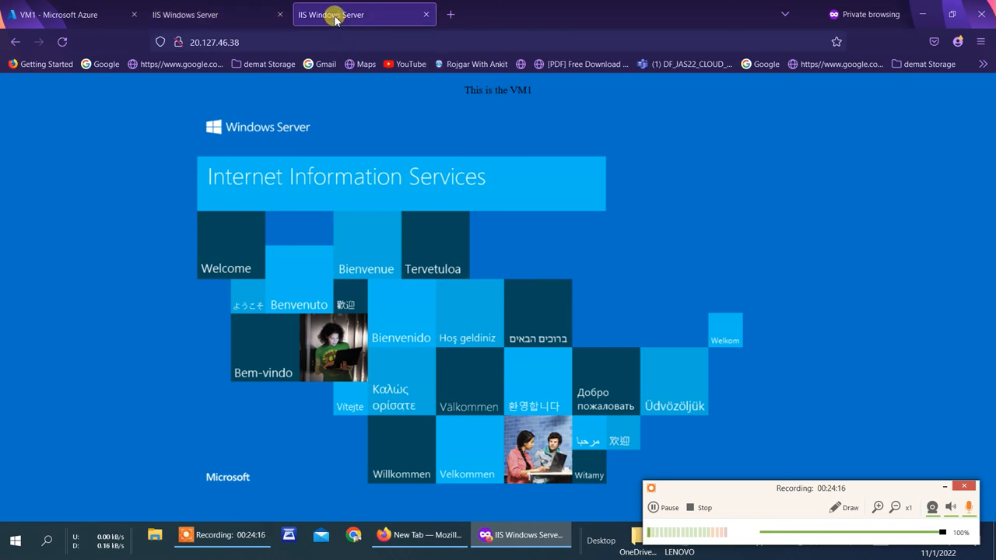
{"action": "left_click", "coordinate": [60, 45]}
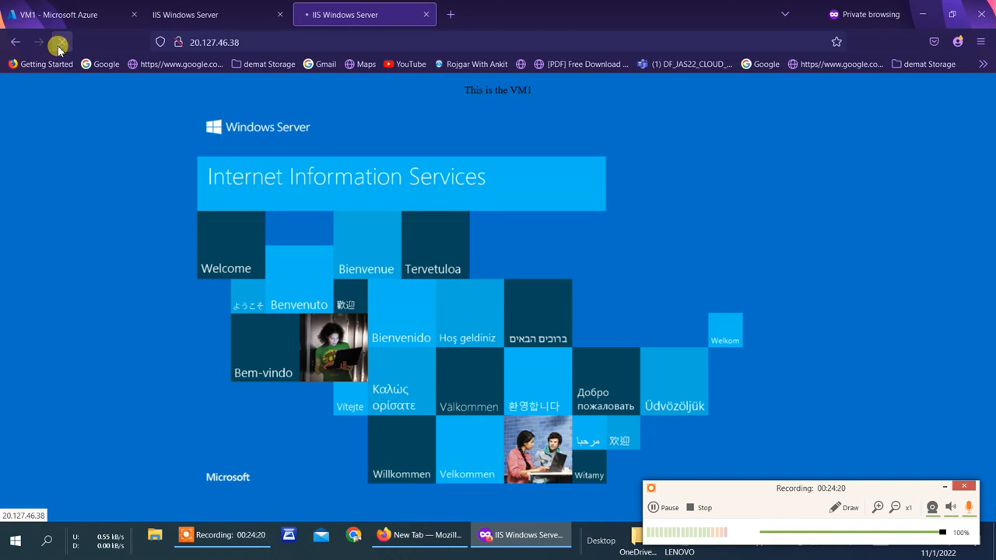
{"action": "left_click", "coordinate": [60, 45]}
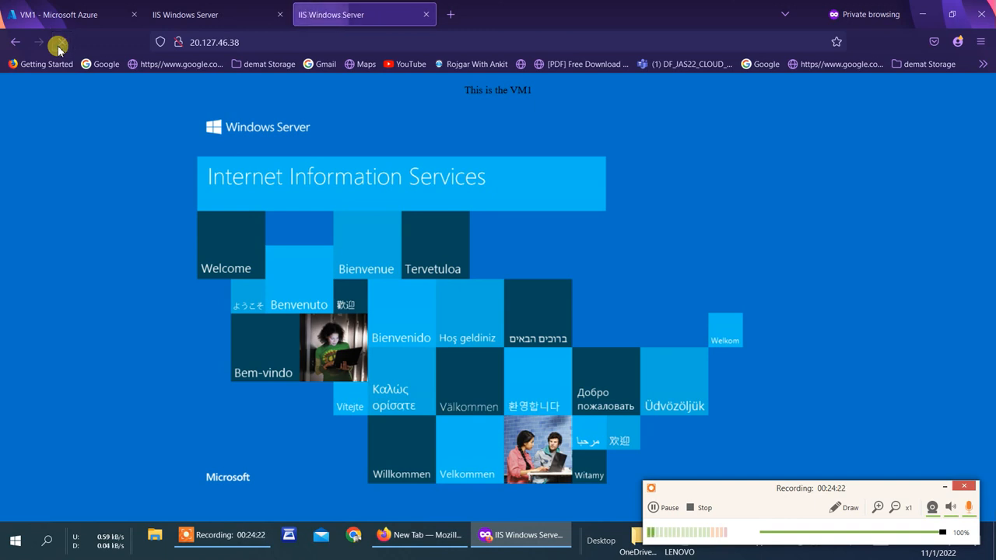
{"action": "left_click", "coordinate": [60, 46]}
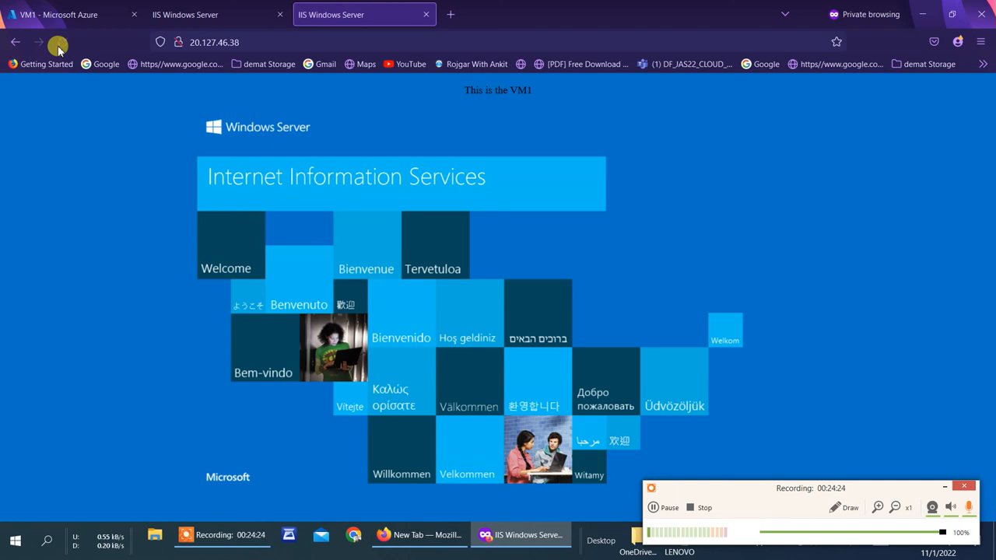
{"action": "left_click", "coordinate": [168, 14]}
{"action": "left_click", "coordinate": [66, 43]}
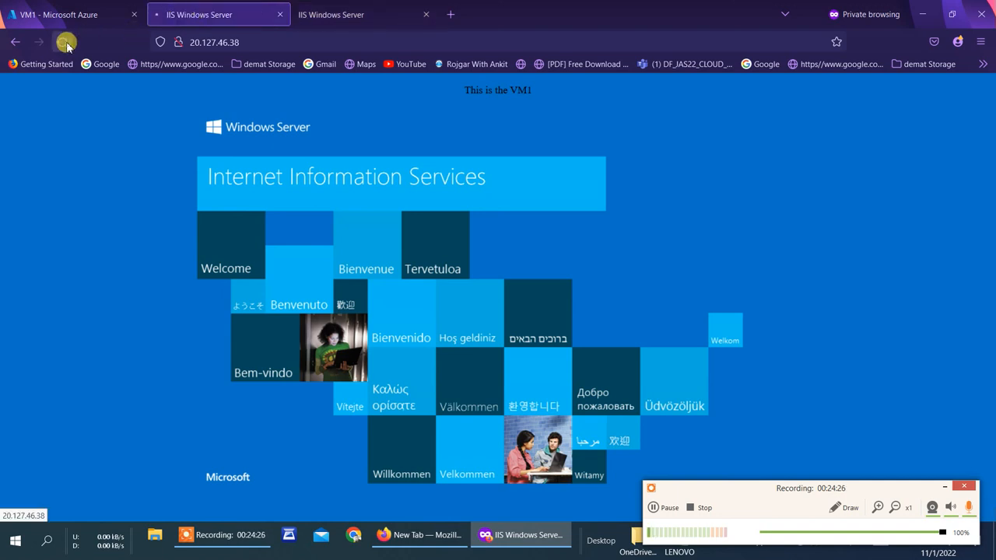
{"action": "left_click", "coordinate": [67, 43]}
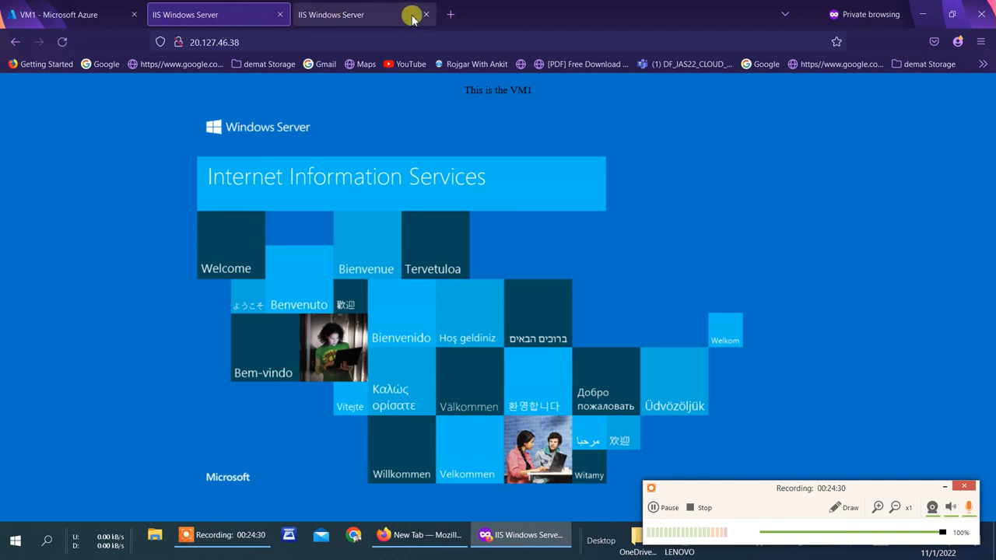
Step: Load 20.127.46.38 in another new tab and reload until 'This is the VM2' appears
{"action": "left_click", "coordinate": [452, 14]}
{"action": "left_click", "coordinate": [395, 41]}
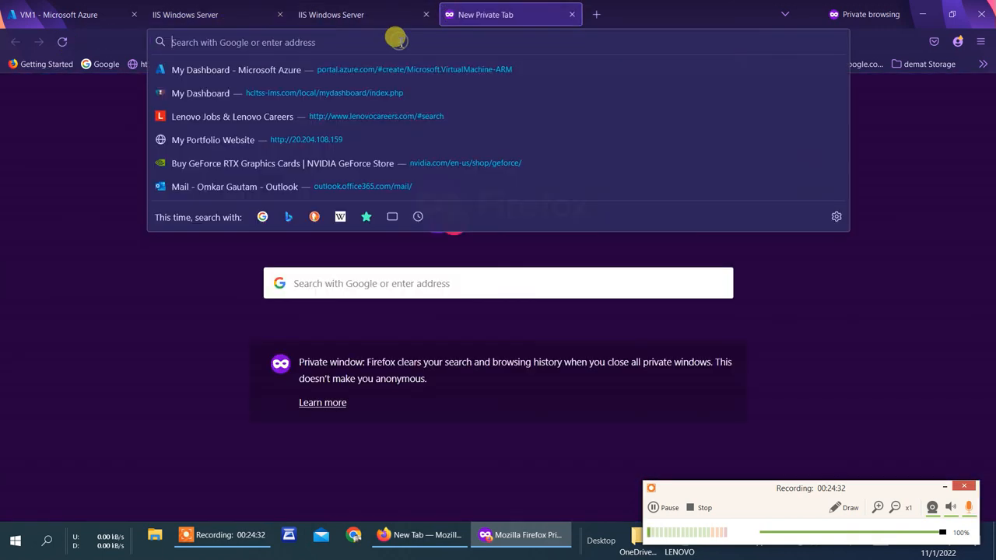
{"action": "type", "text": "20.127.46.38"}
{"action": "key", "text": "Return"}
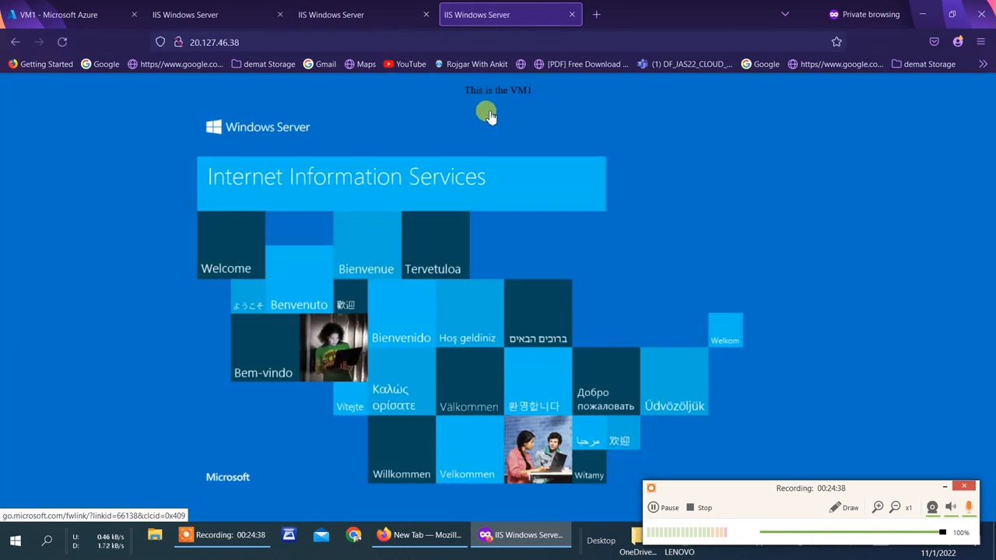
{"action": "left_click", "coordinate": [64, 43]}
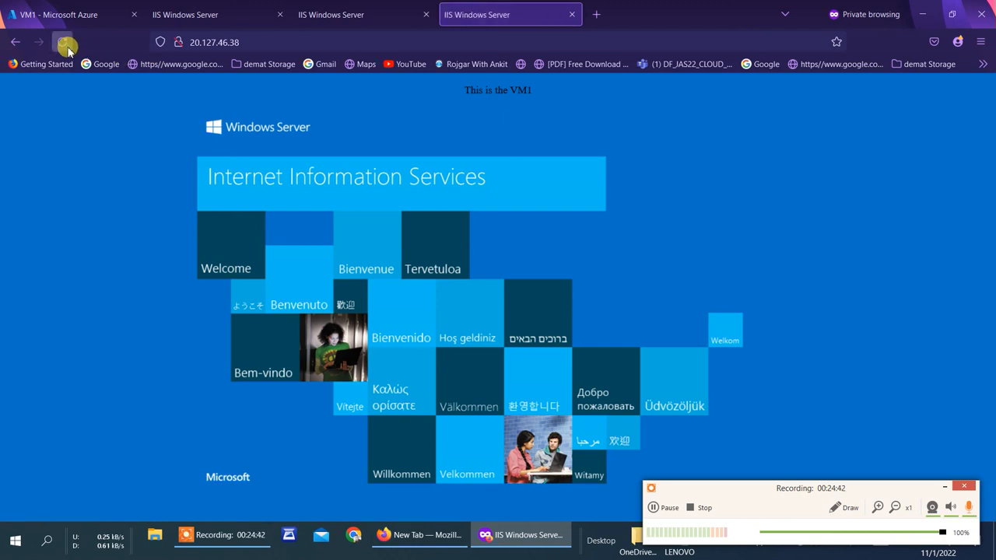
{"action": "left_click", "coordinate": [67, 48]}
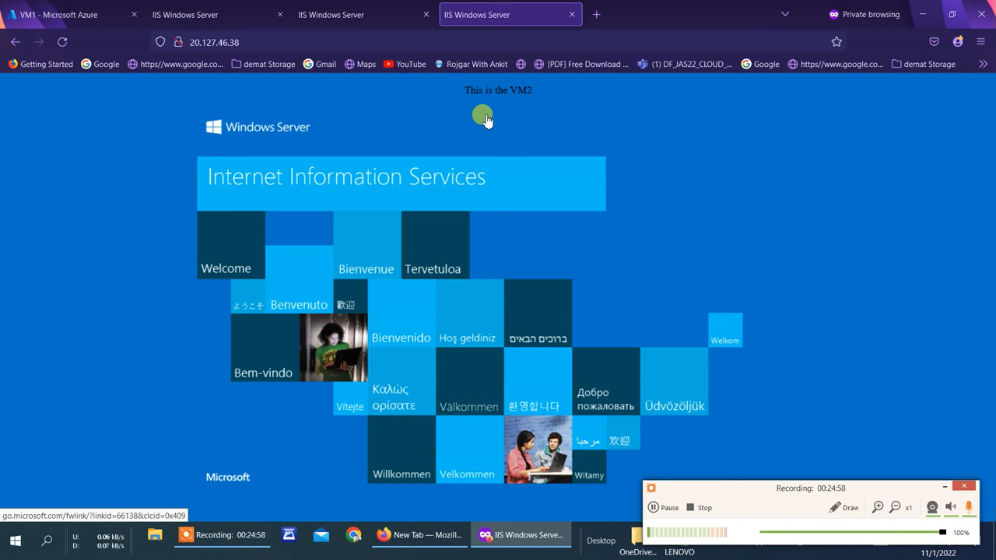
Step: Reload the second and third IIS tabs repeatedly to get the page served by VM2
{"action": "left_click", "coordinate": [345, 9]}
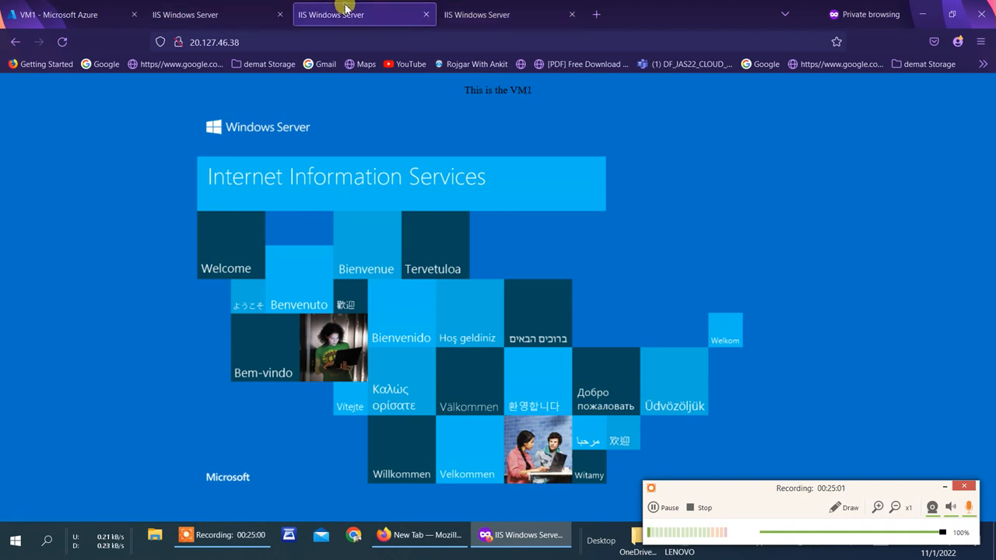
{"action": "left_click", "coordinate": [62, 44]}
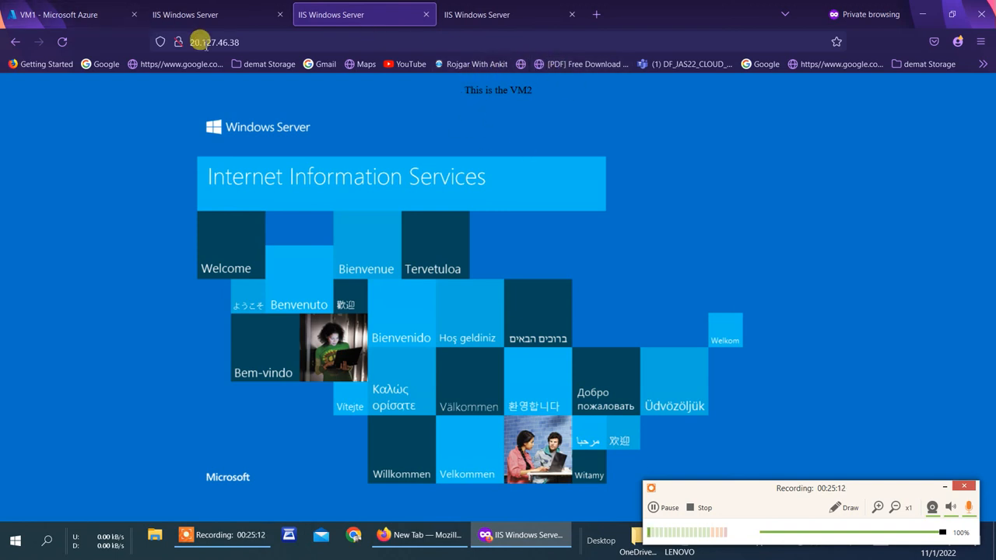
{"action": "left_click", "coordinate": [261, 11]}
{"action": "left_click", "coordinate": [61, 42]}
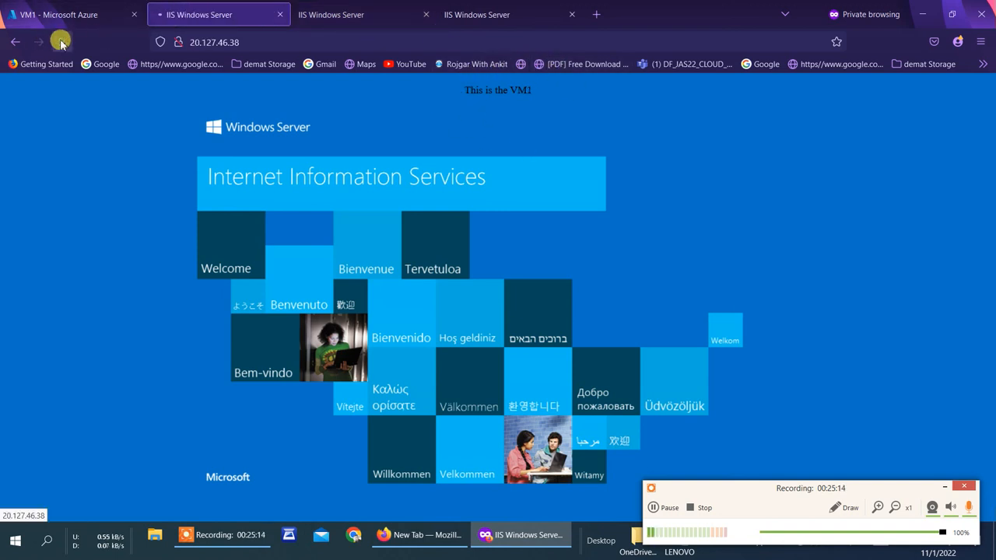
{"action": "left_click", "coordinate": [366, 16]}
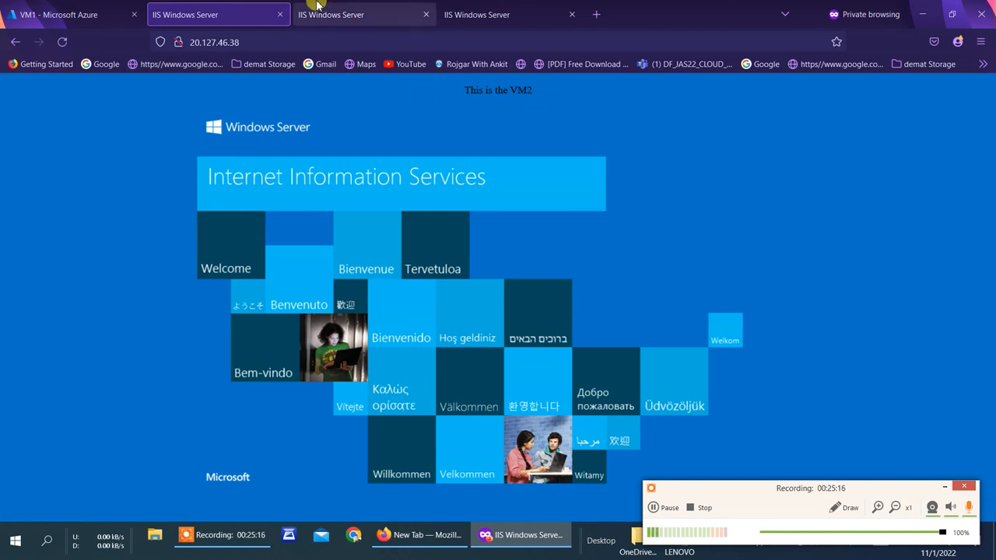
{"action": "left_click", "coordinate": [69, 42]}
{"action": "left_click", "coordinate": [68, 42]}
{"action": "left_click", "coordinate": [69, 42]}
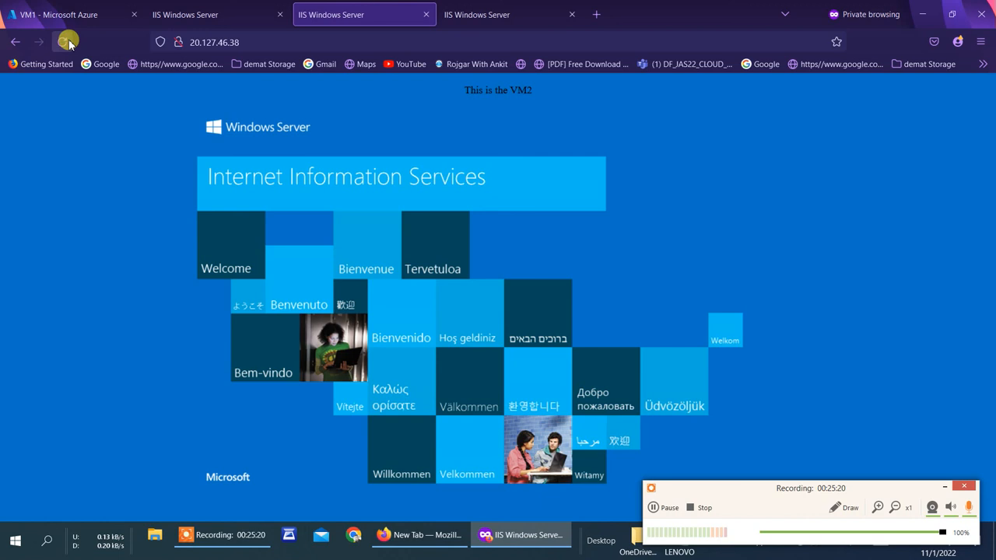
{"action": "left_click", "coordinate": [69, 42]}
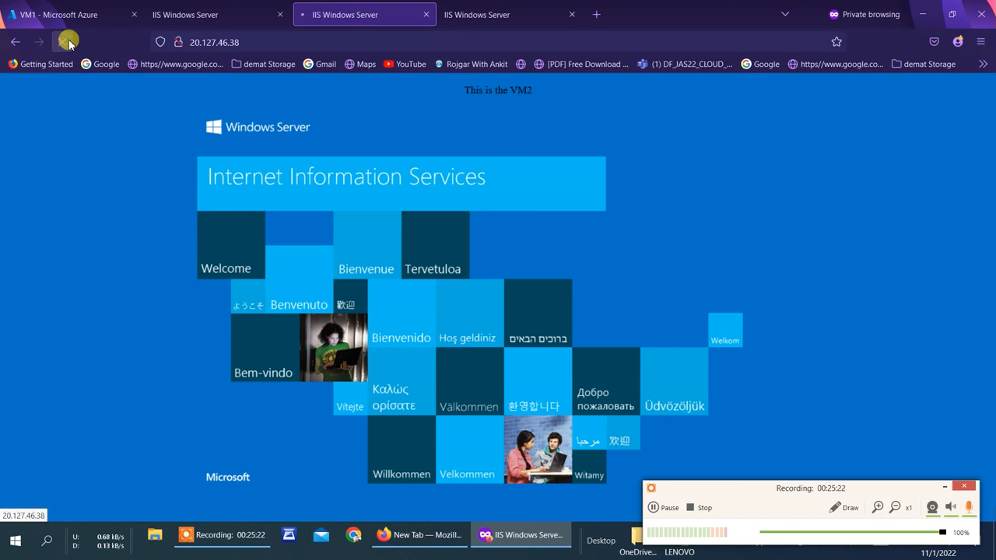
Step: Reload the fourth and second tabs until 'This is the VM1' answers again
{"action": "left_click", "coordinate": [496, 17]}
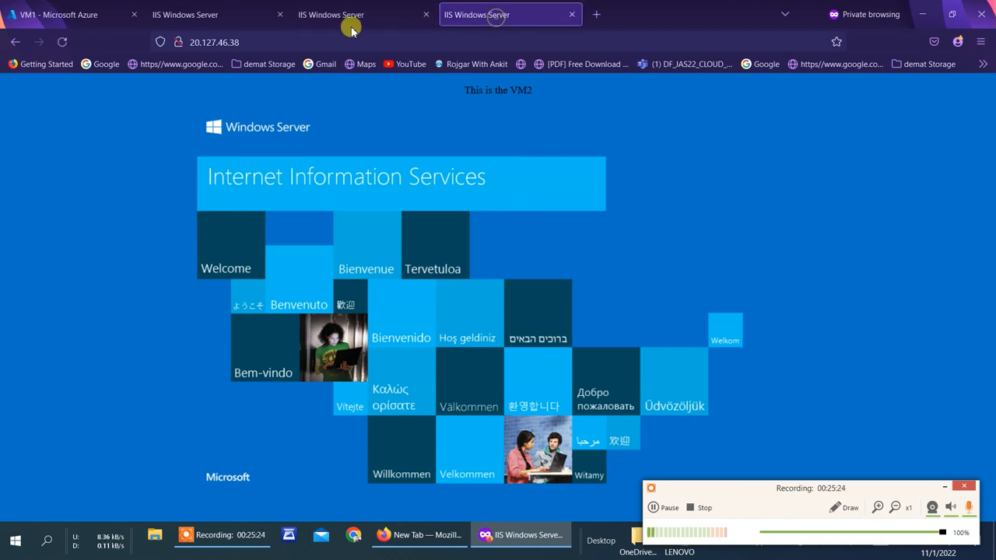
{"action": "left_click", "coordinate": [62, 43]}
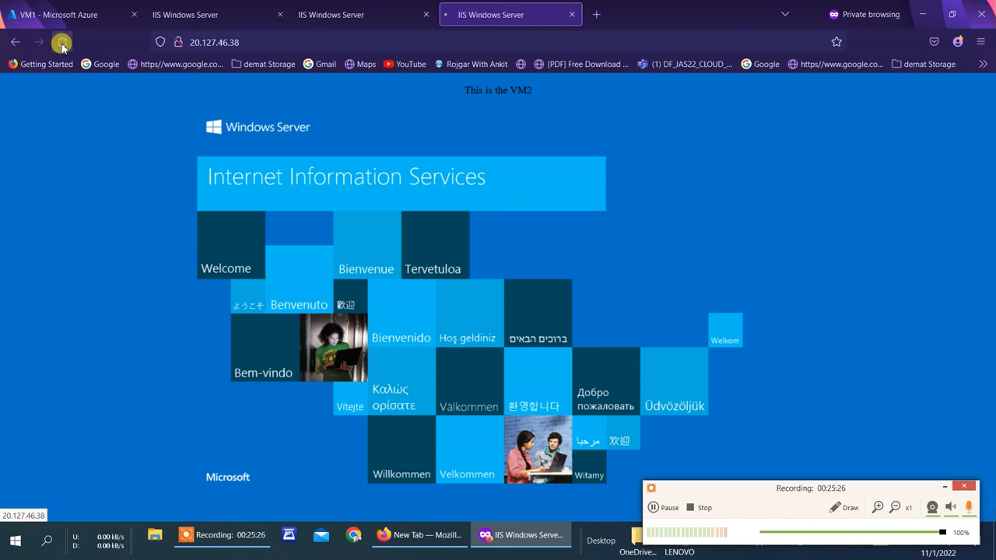
{"action": "left_click", "coordinate": [62, 43]}
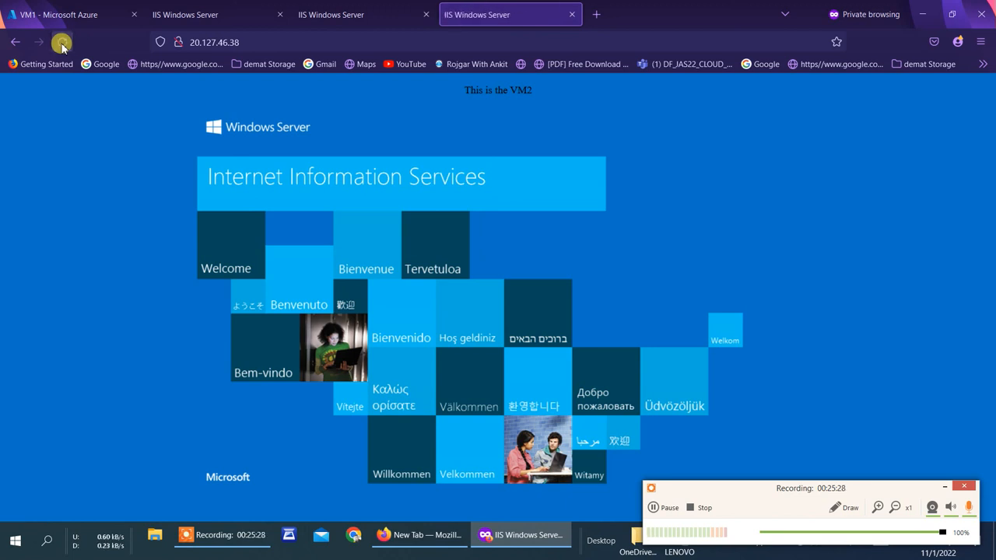
{"action": "left_click", "coordinate": [218, 17]}
{"action": "left_click", "coordinate": [63, 42]}
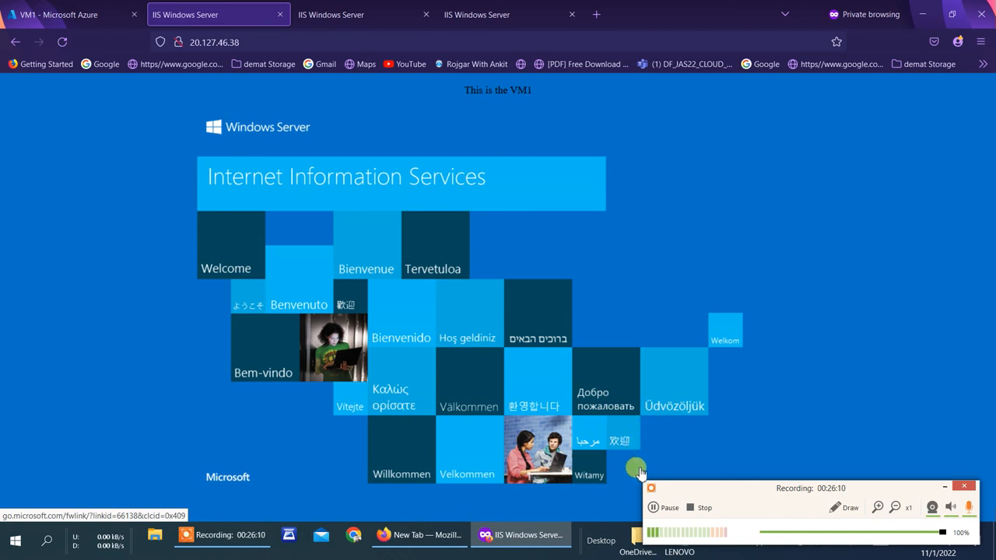
{"action": "left_click", "coordinate": [658, 508]}
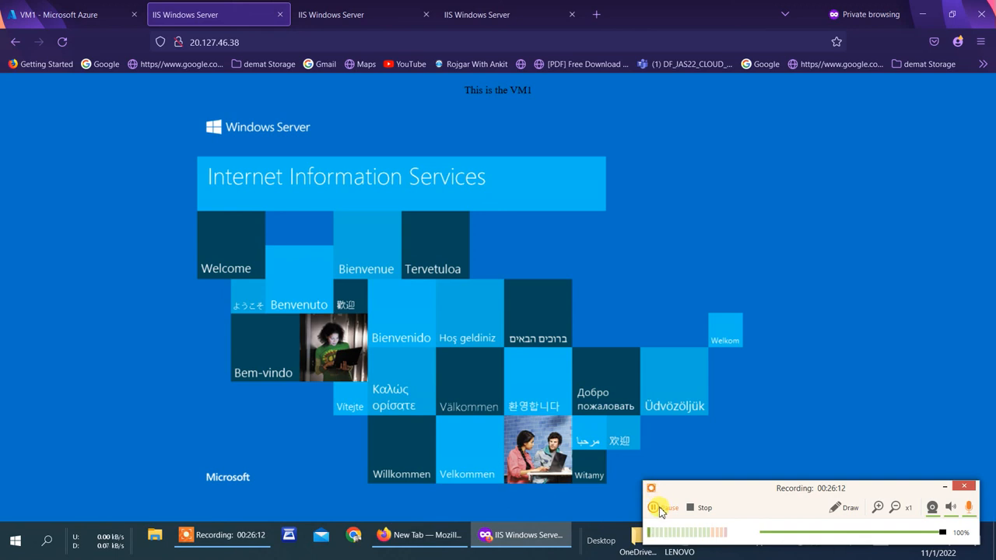